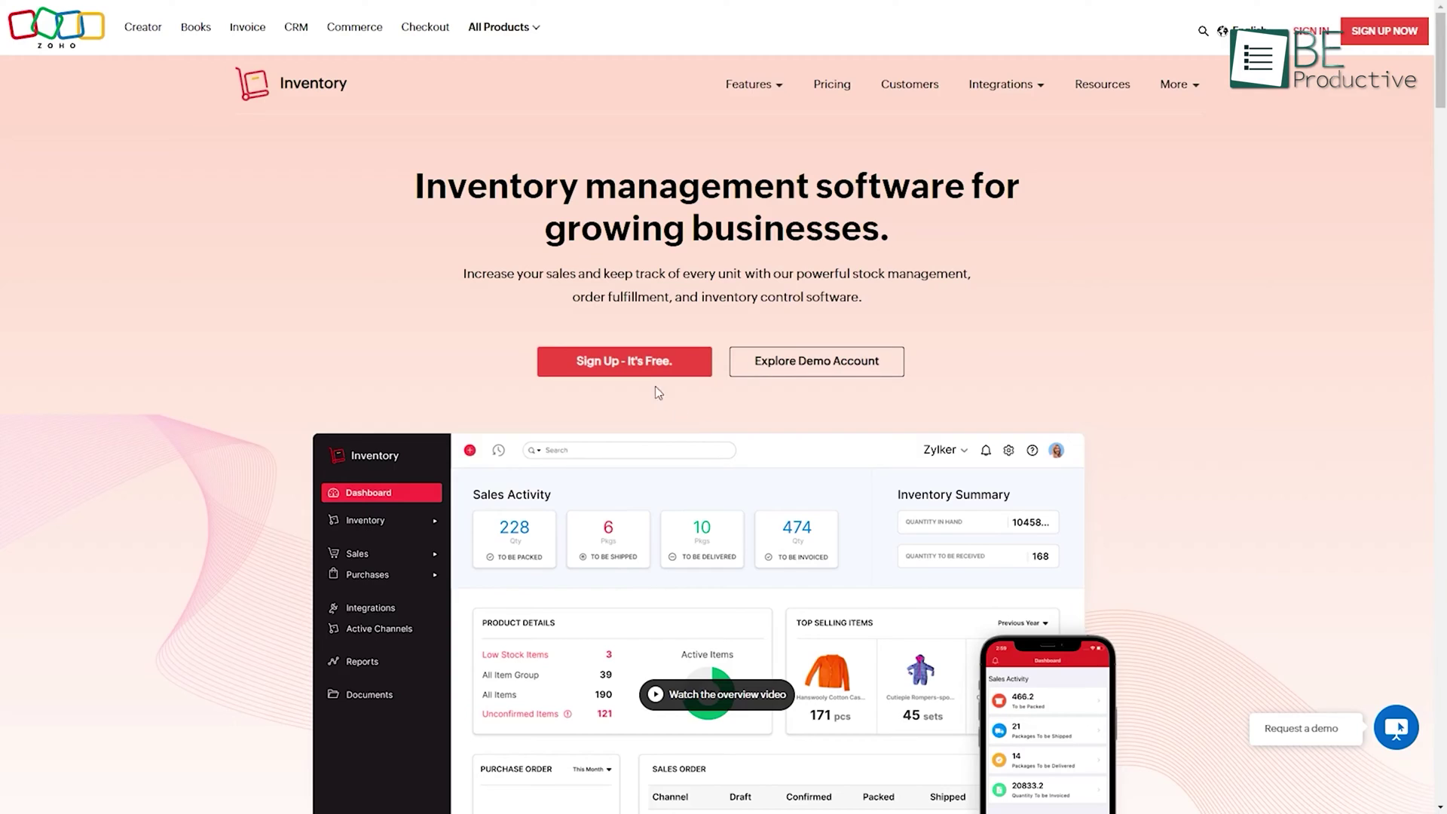
# Sign up for a Zoho Inventory free trial account for the company 'Be Productive'
pyautogui.click(622, 362)
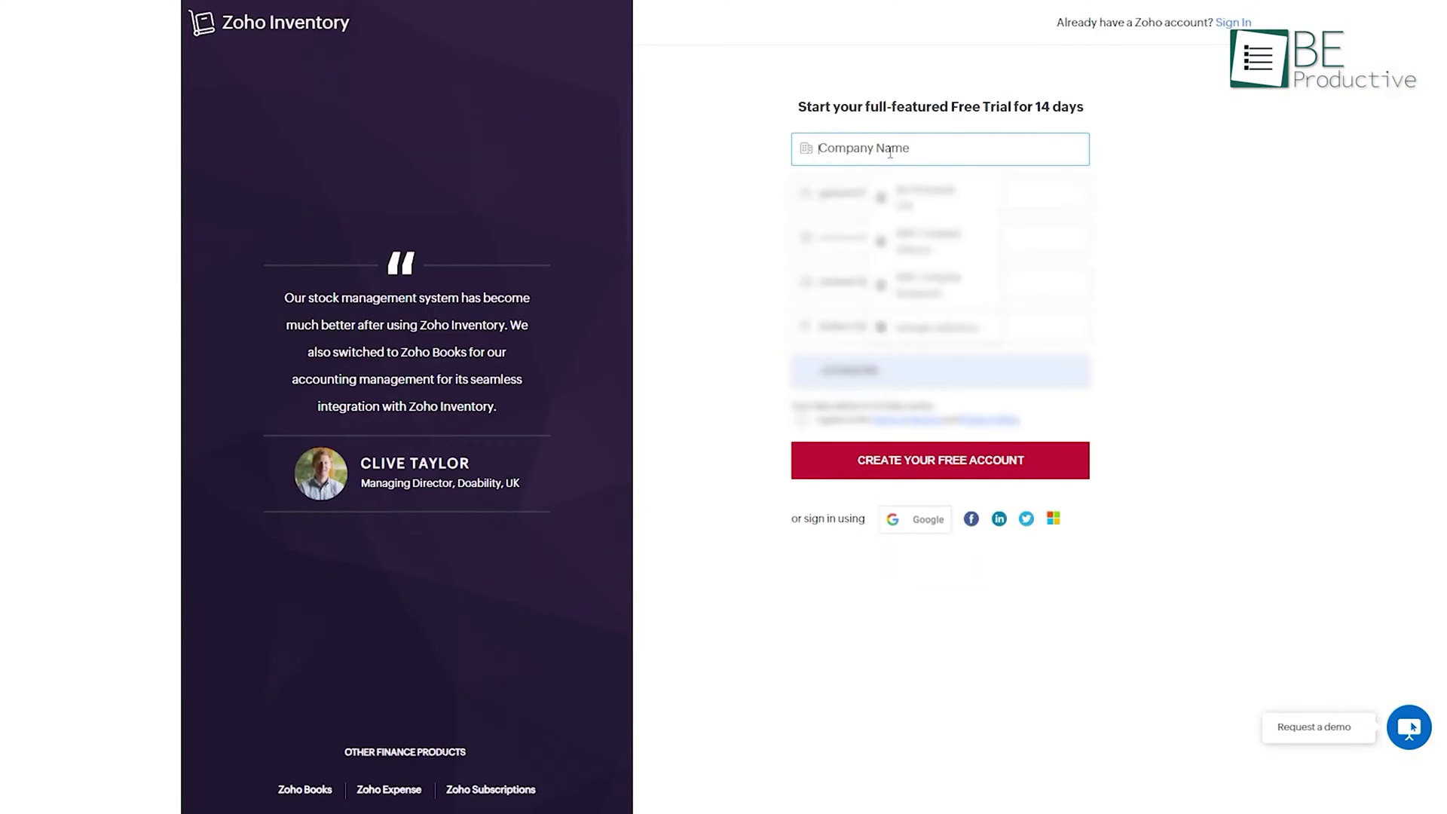
pyautogui.write('Be Productive')
pyautogui.click(817, 459)
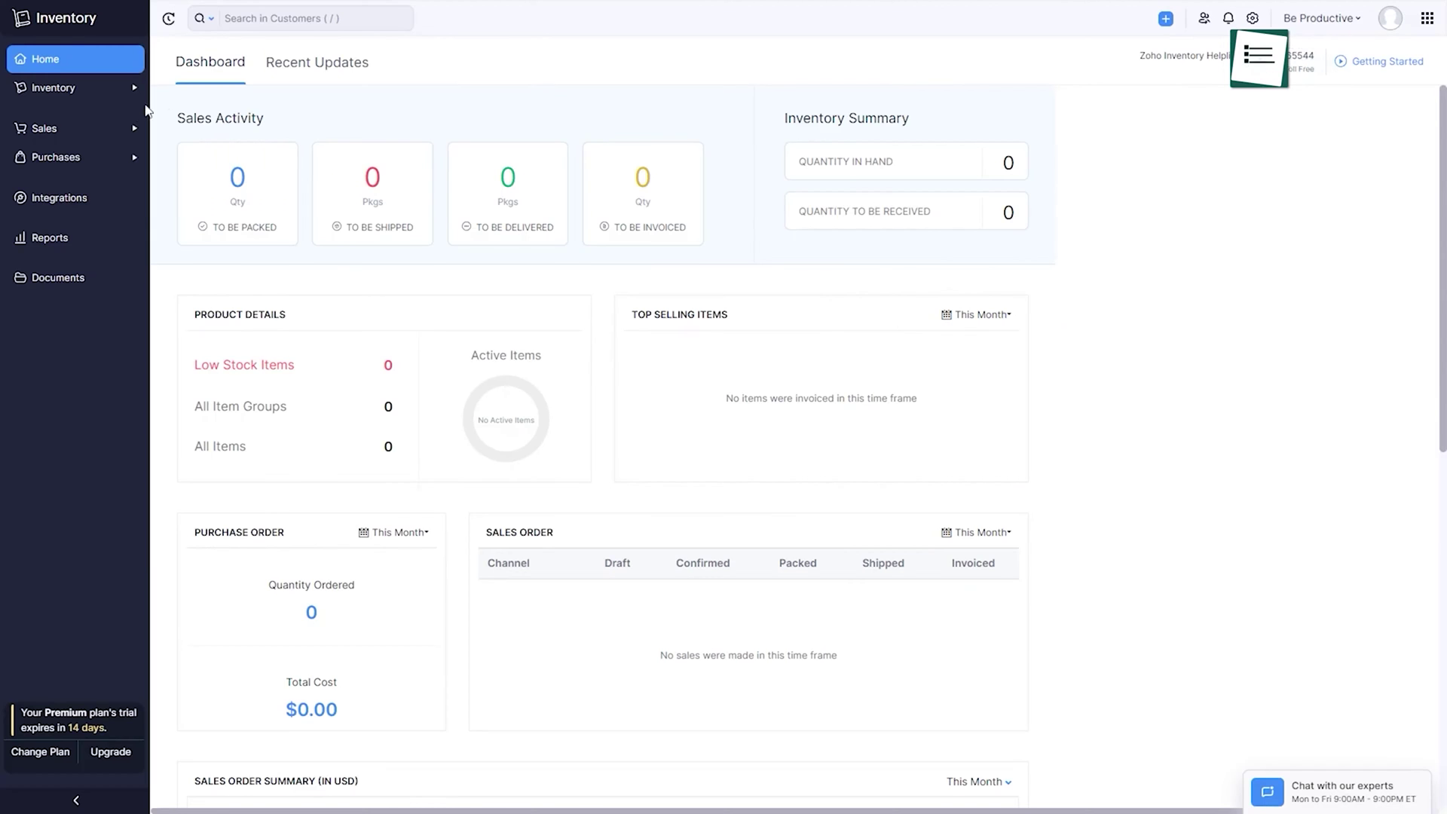
# Expand the Sales, Purchases and Inventory sections in the sidebar
pyautogui.click(46, 130)
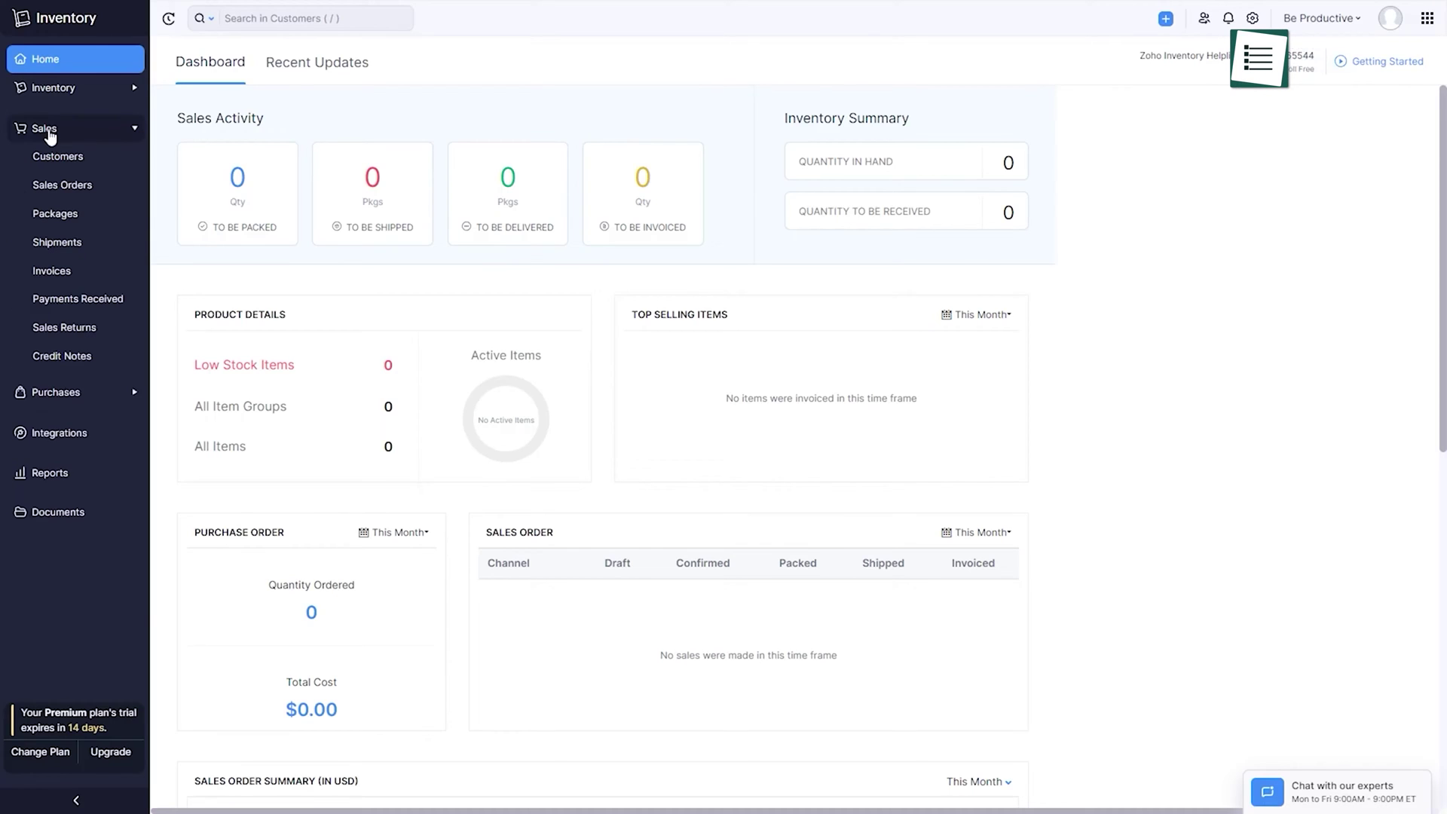
pyautogui.click(56, 392)
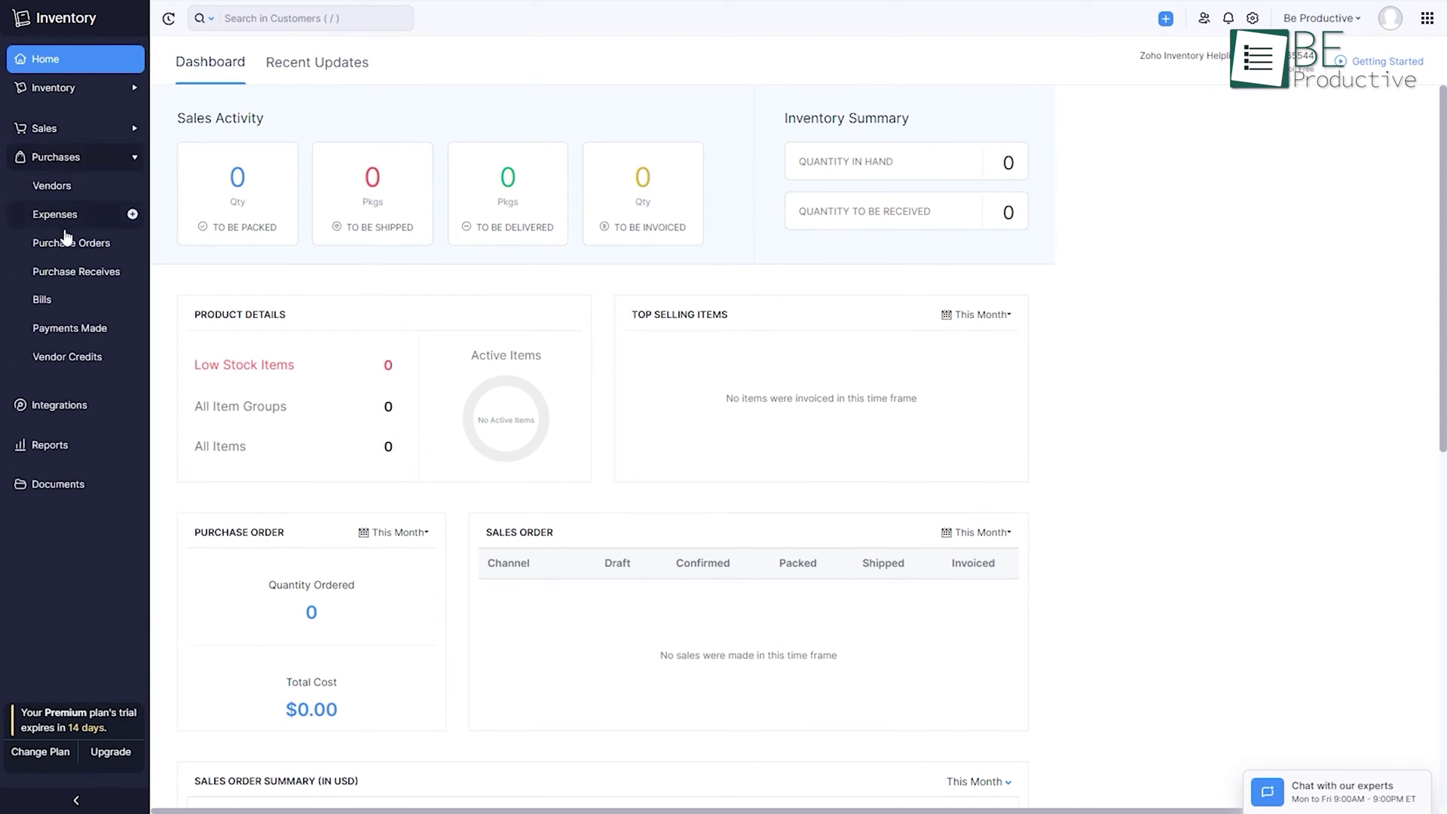
pyautogui.click(54, 89)
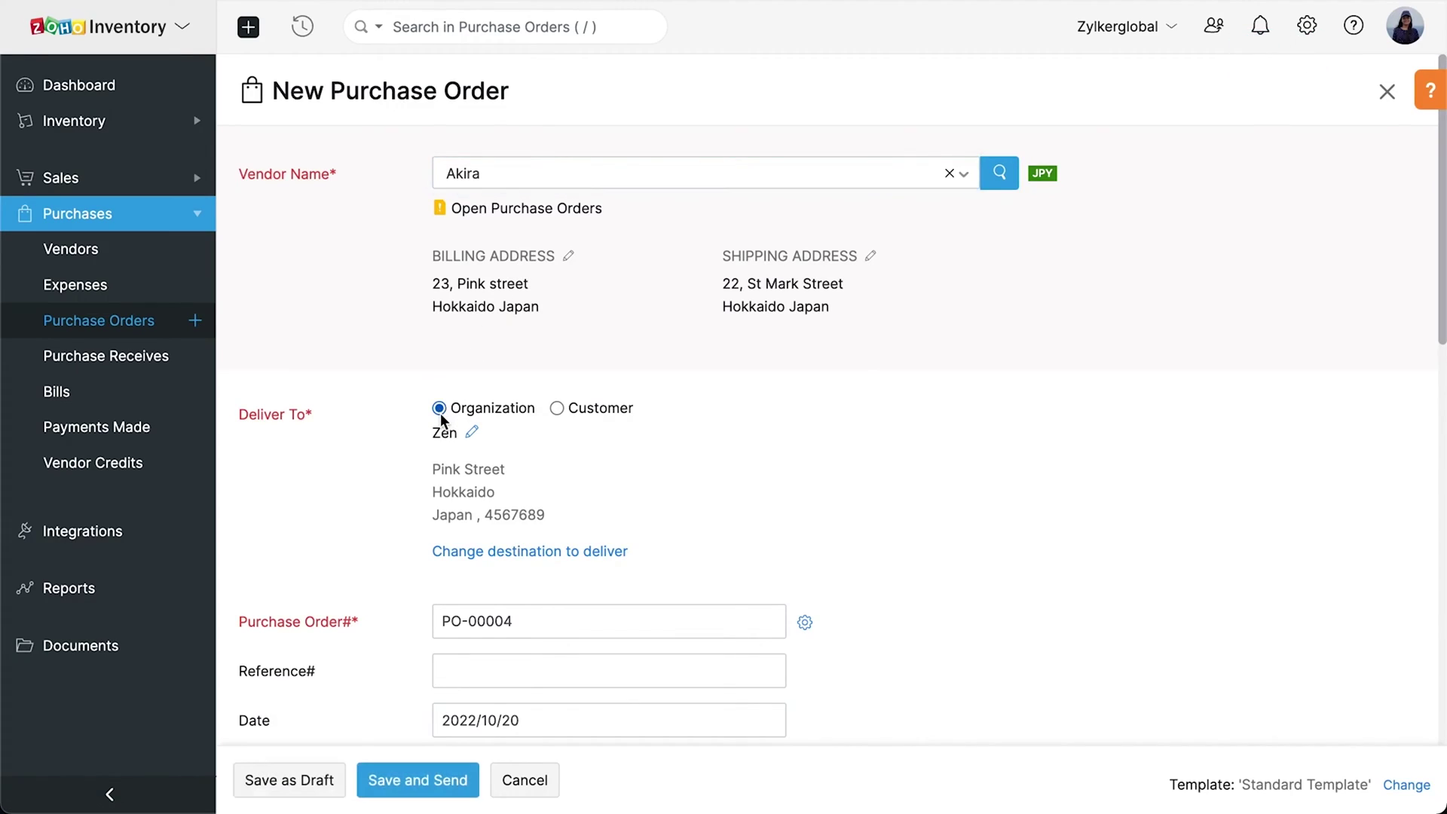
# Add scanned item X000NM2HDV (Scanner Test) to the sales order and edit its quantity
pyautogui.scroll(-5, 663, 387)
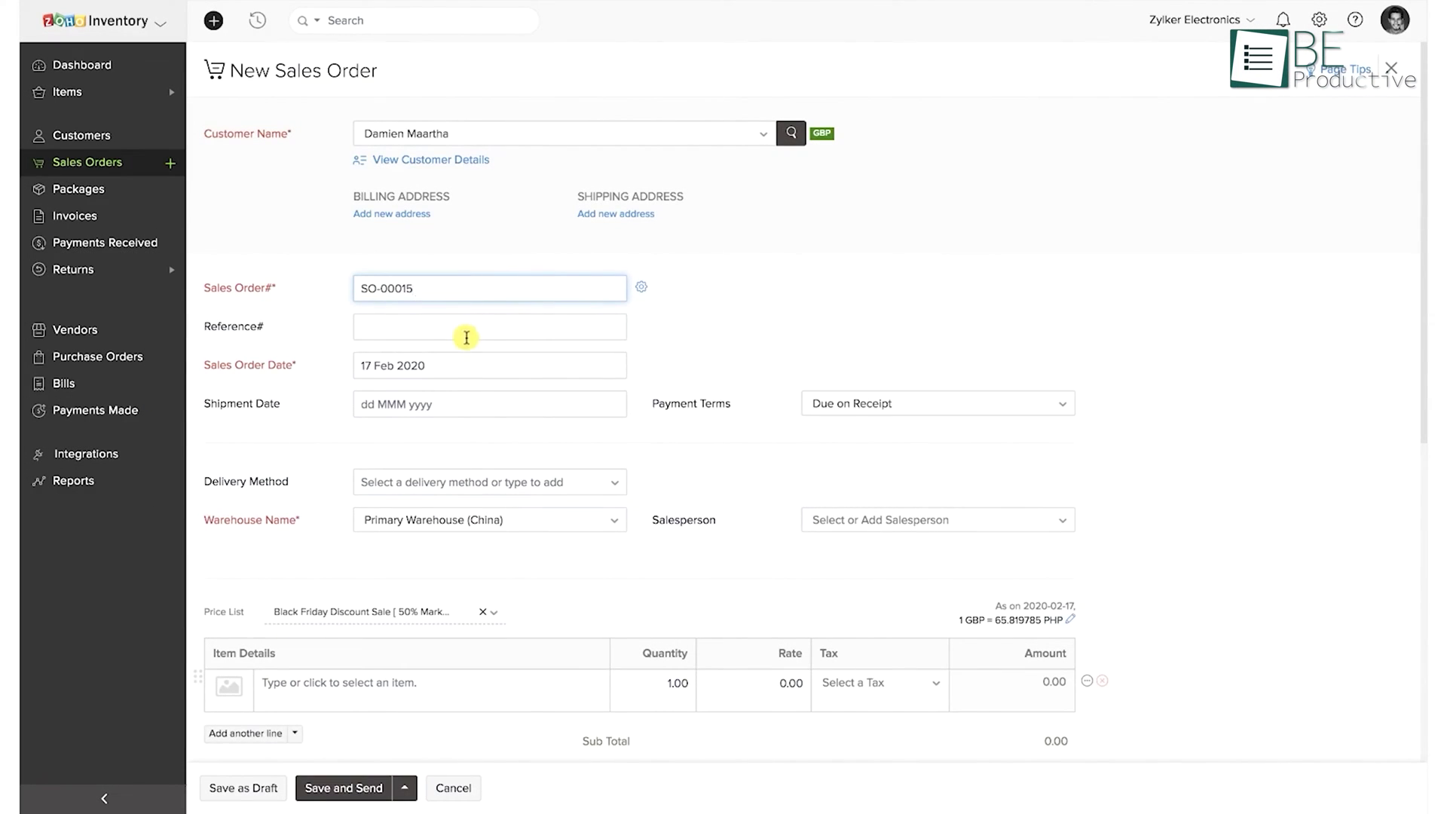
pyautogui.scroll(-3, 467, 337)
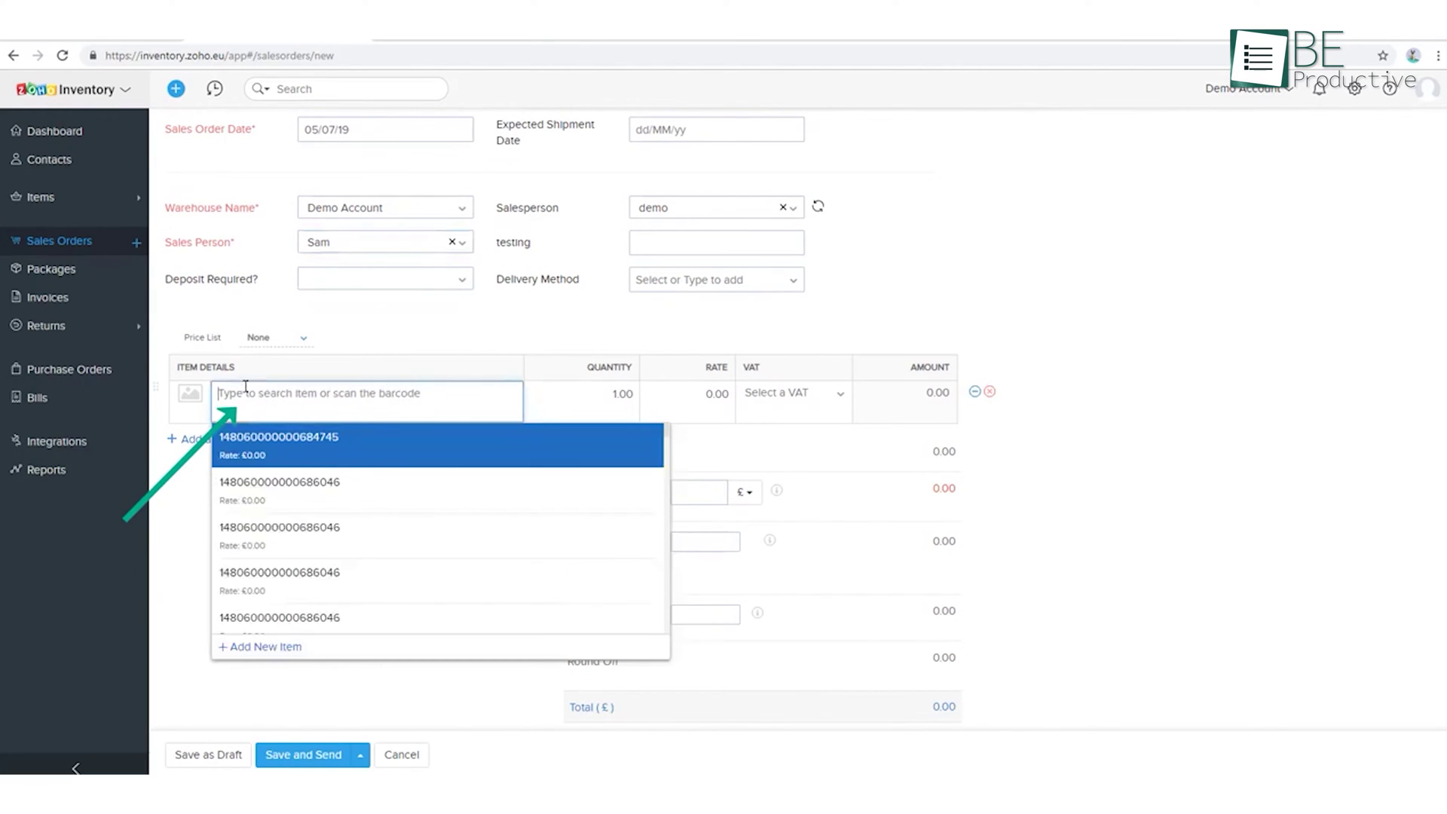
pyautogui.write('X000NM2HDV')
pyautogui.press('Return')
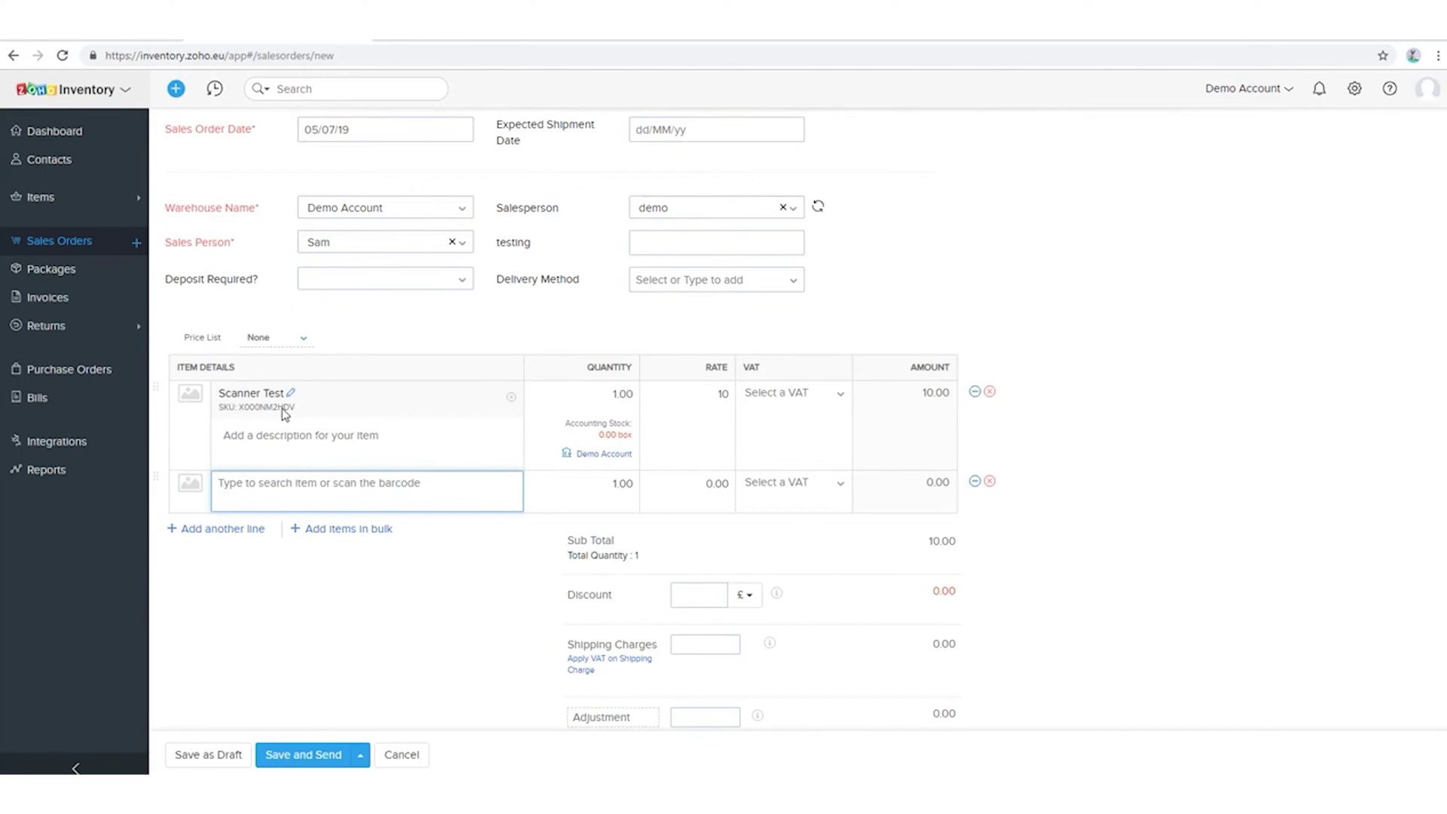
pyautogui.click(606, 394)
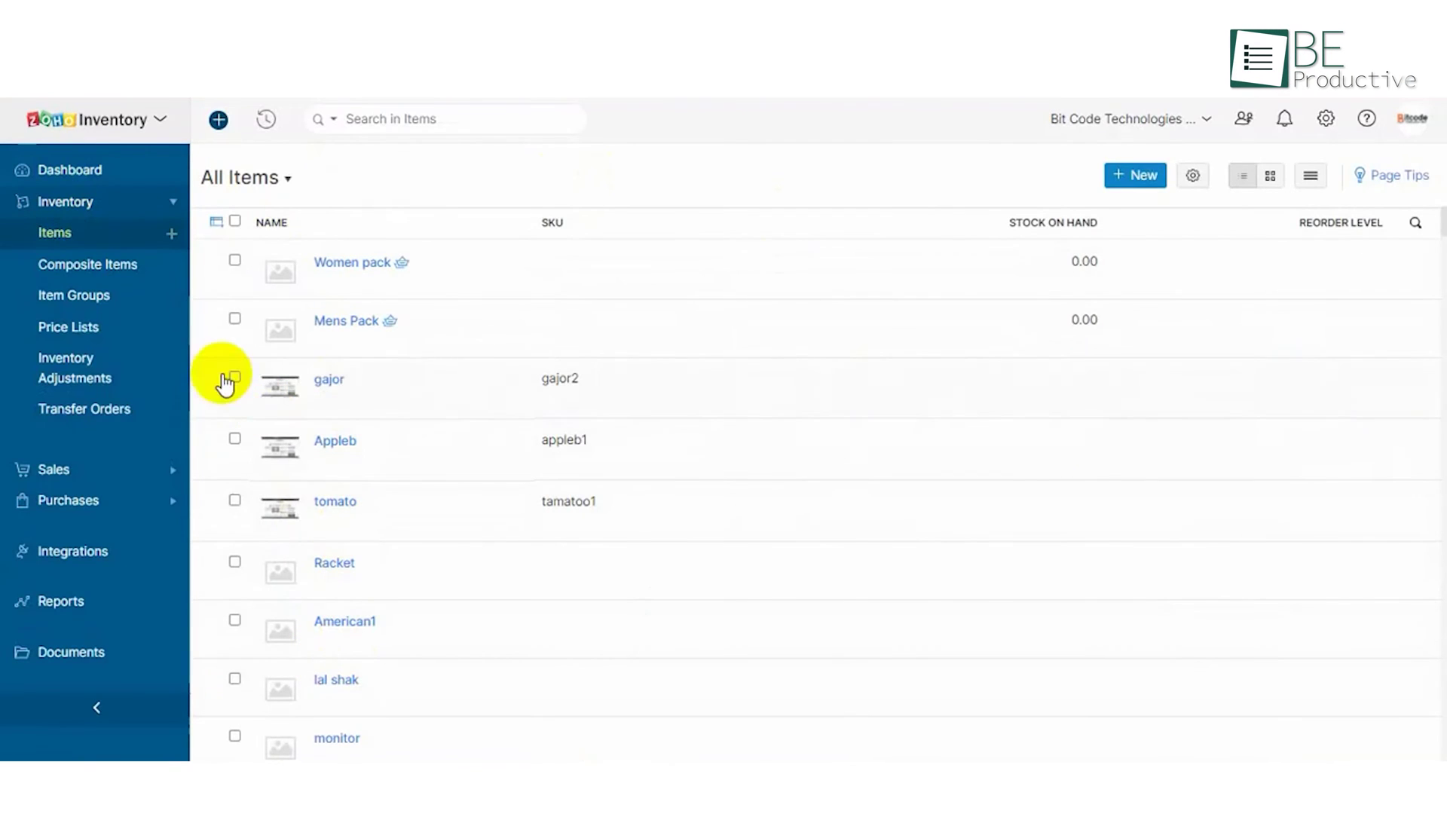
# View composite item ACI's related lists, then go back to the dashboard
pyautogui.click(132, 264)
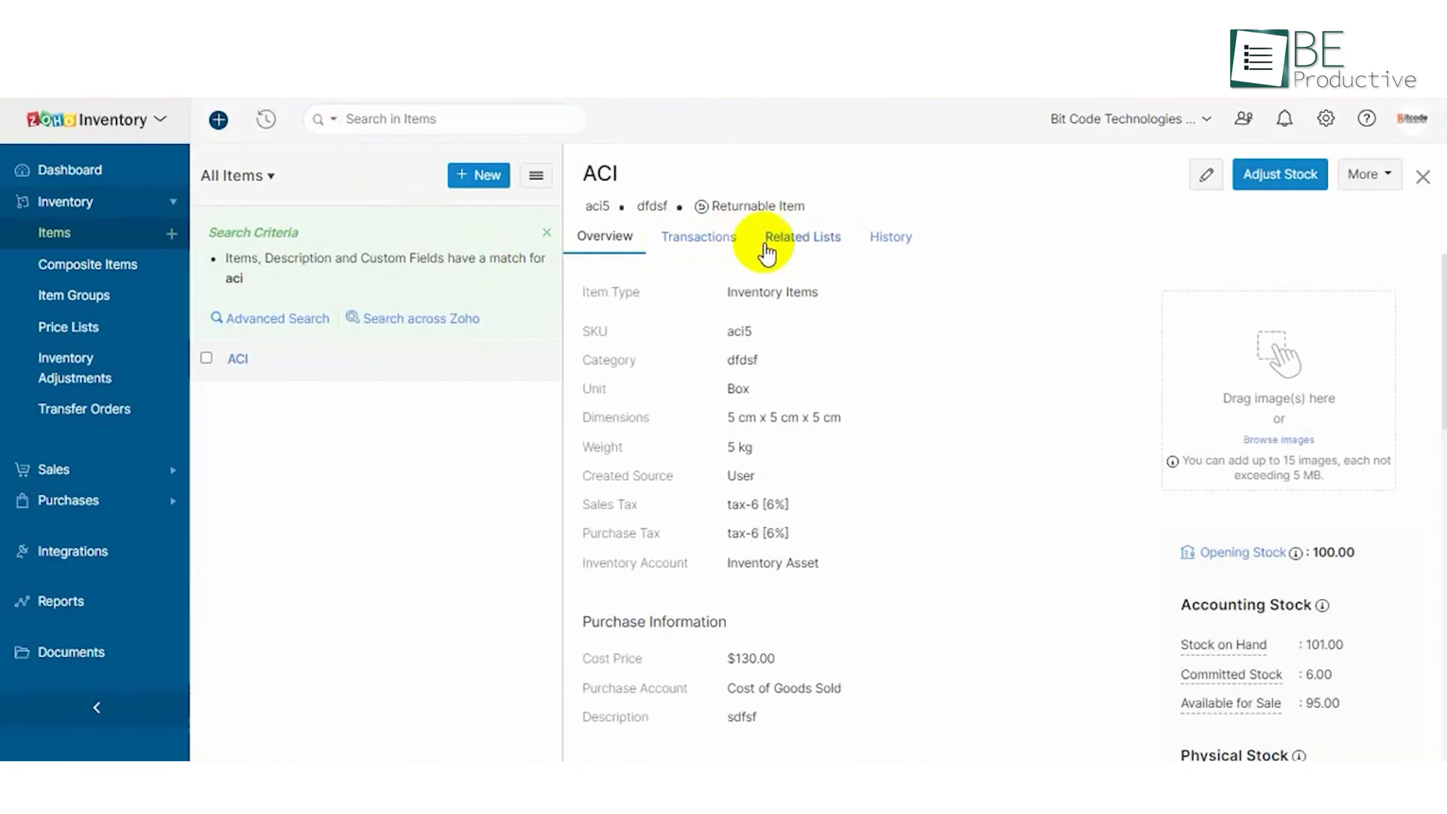
pyautogui.click(814, 246)
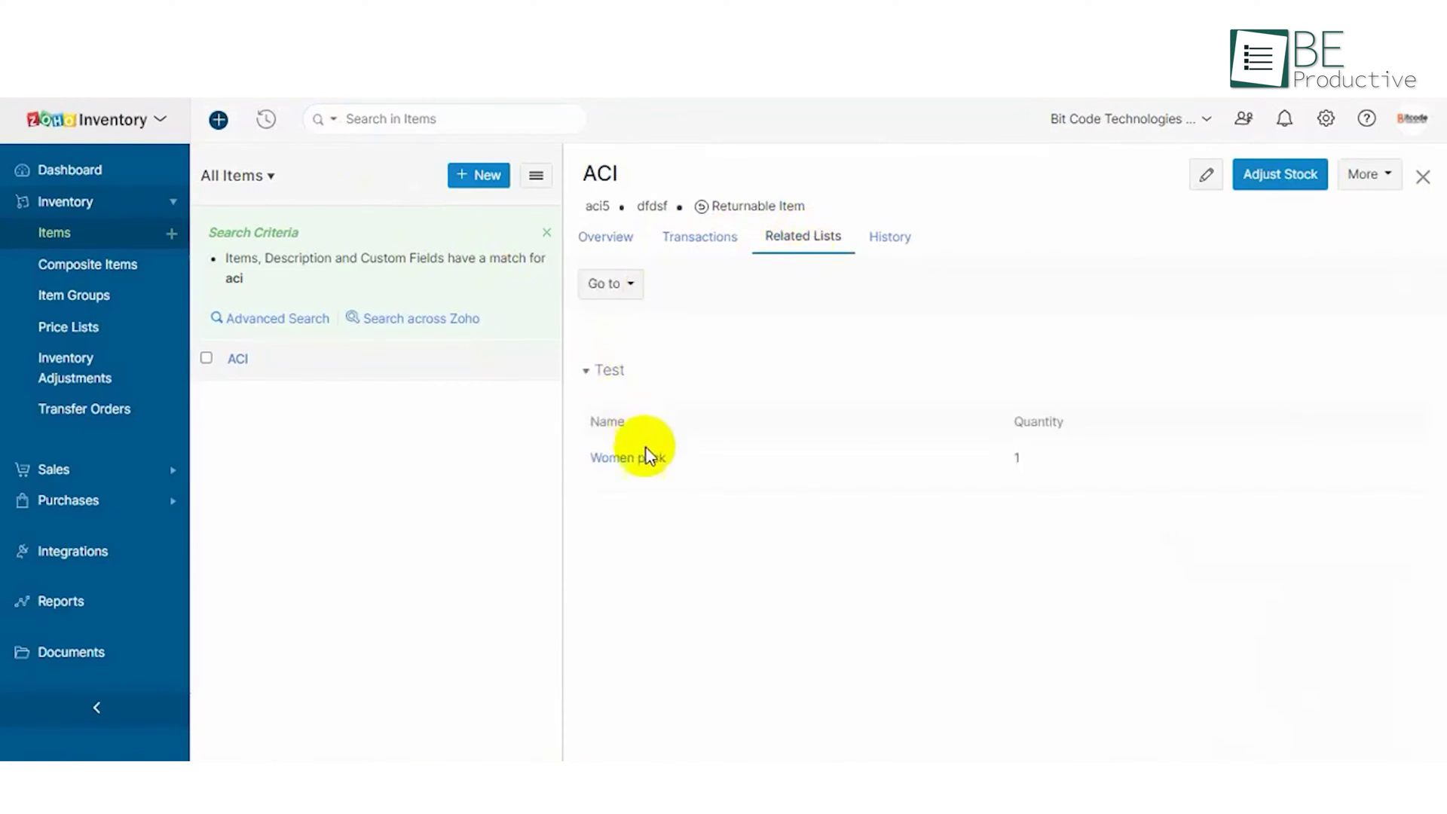
pyautogui.click(45, 172)
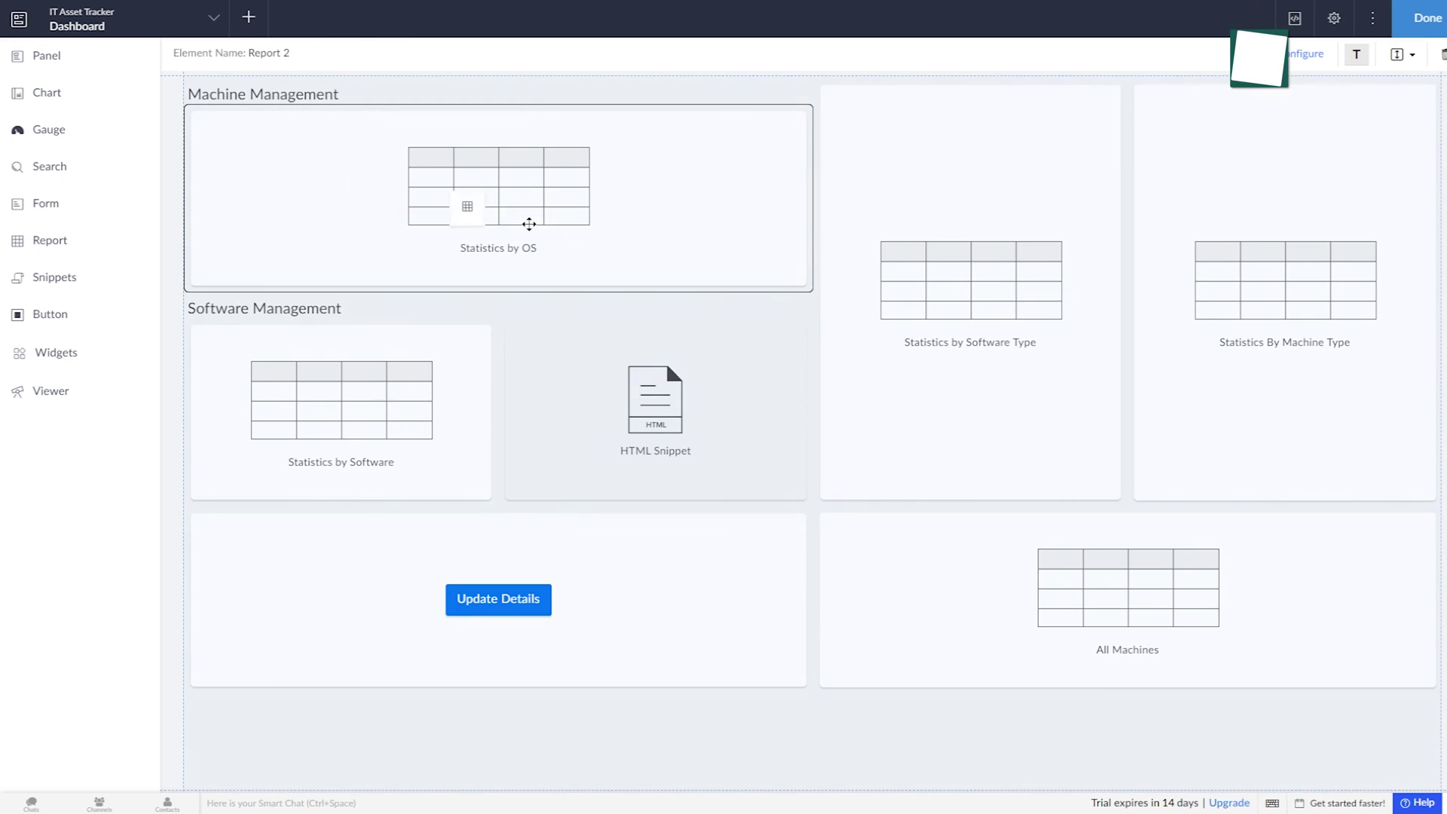
# Move Machine Management beside Software Management and drag the HTML Snippet card into it
pyautogui.moveTo(527, 220); pyautogui.dragTo(1091, 421)
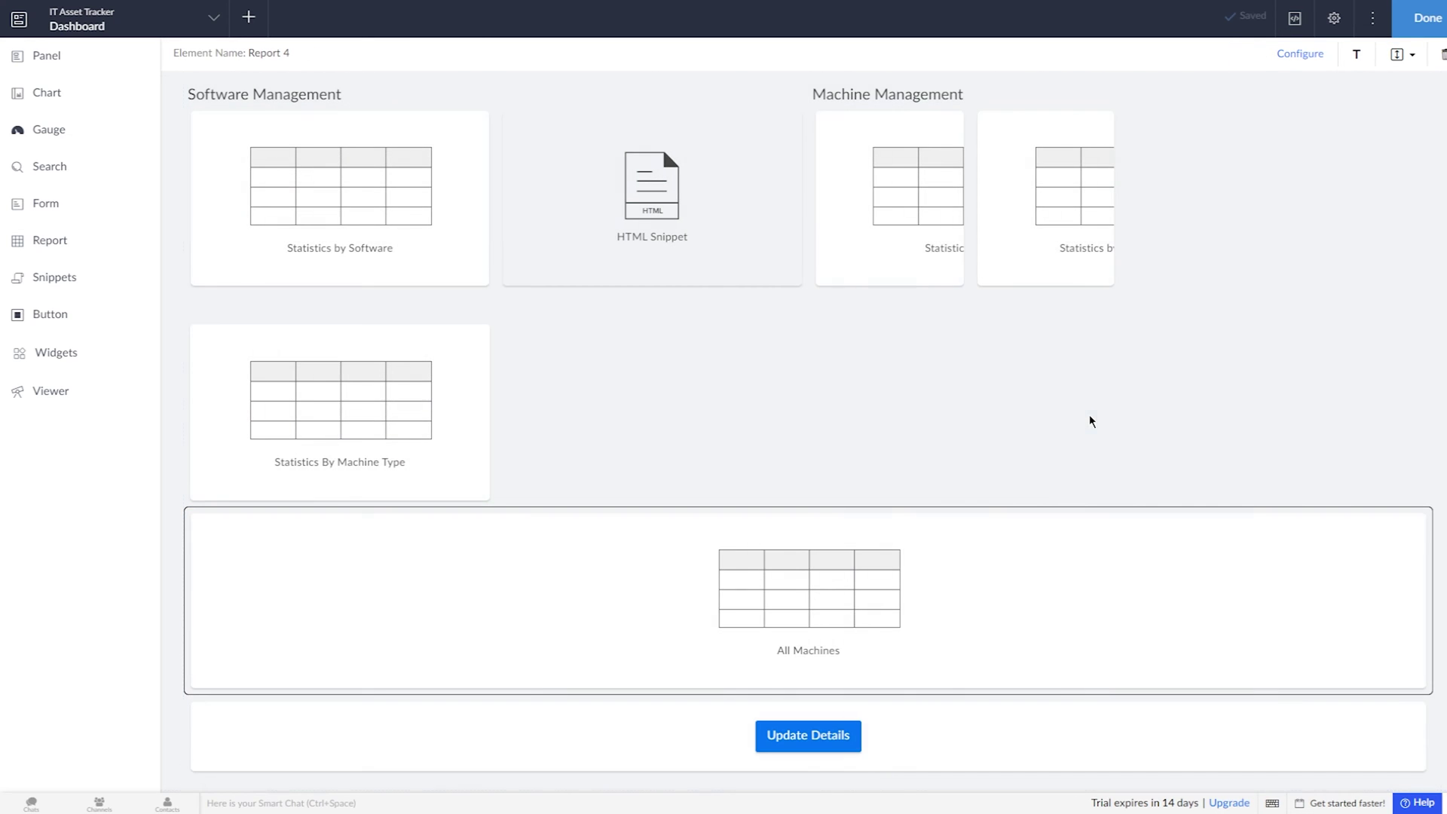
pyautogui.click(357, 415)
pyautogui.click(1050, 281)
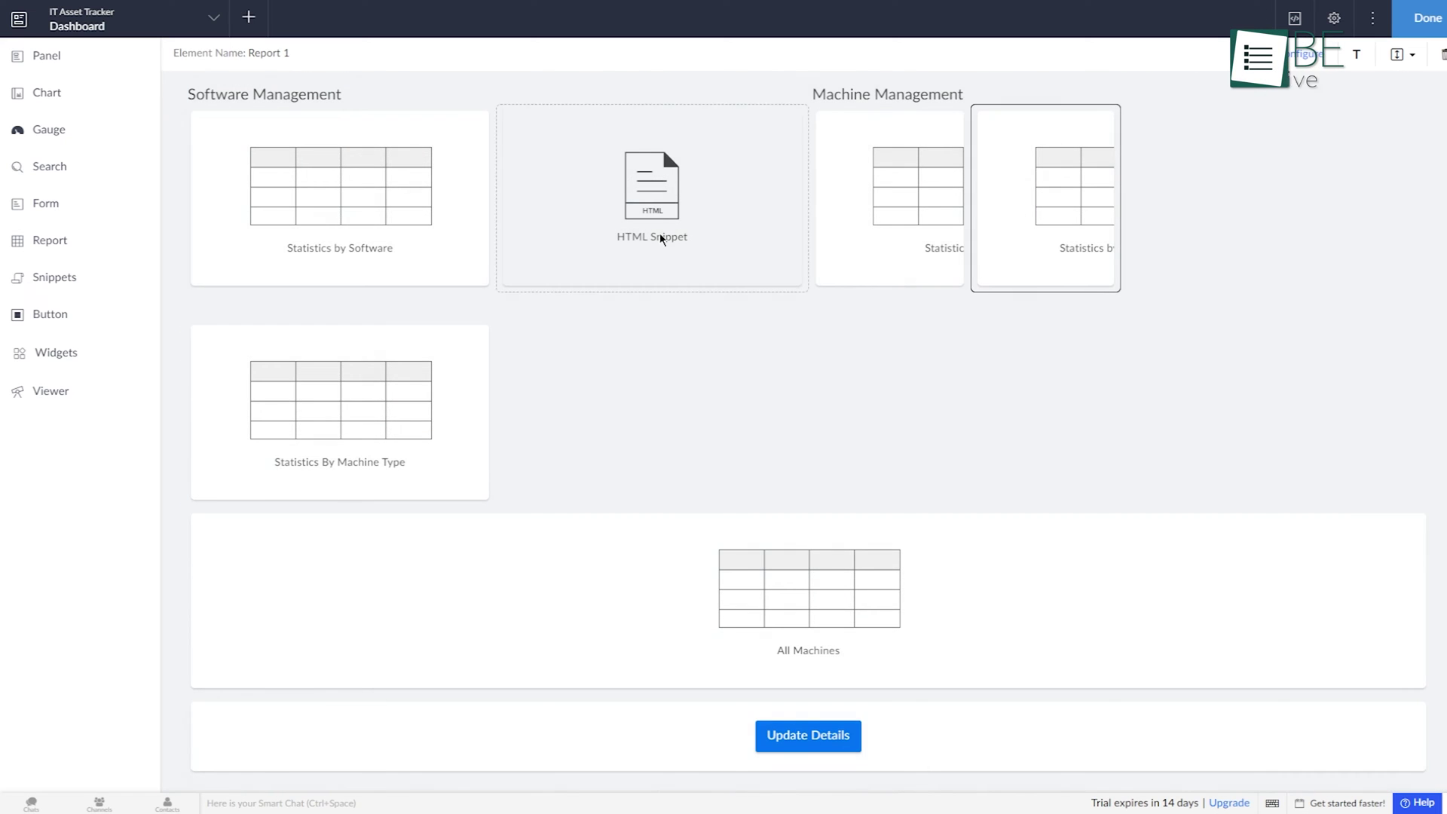
pyautogui.moveTo(662, 239); pyautogui.dragTo(782, 317)
pyautogui.click(787, 551)
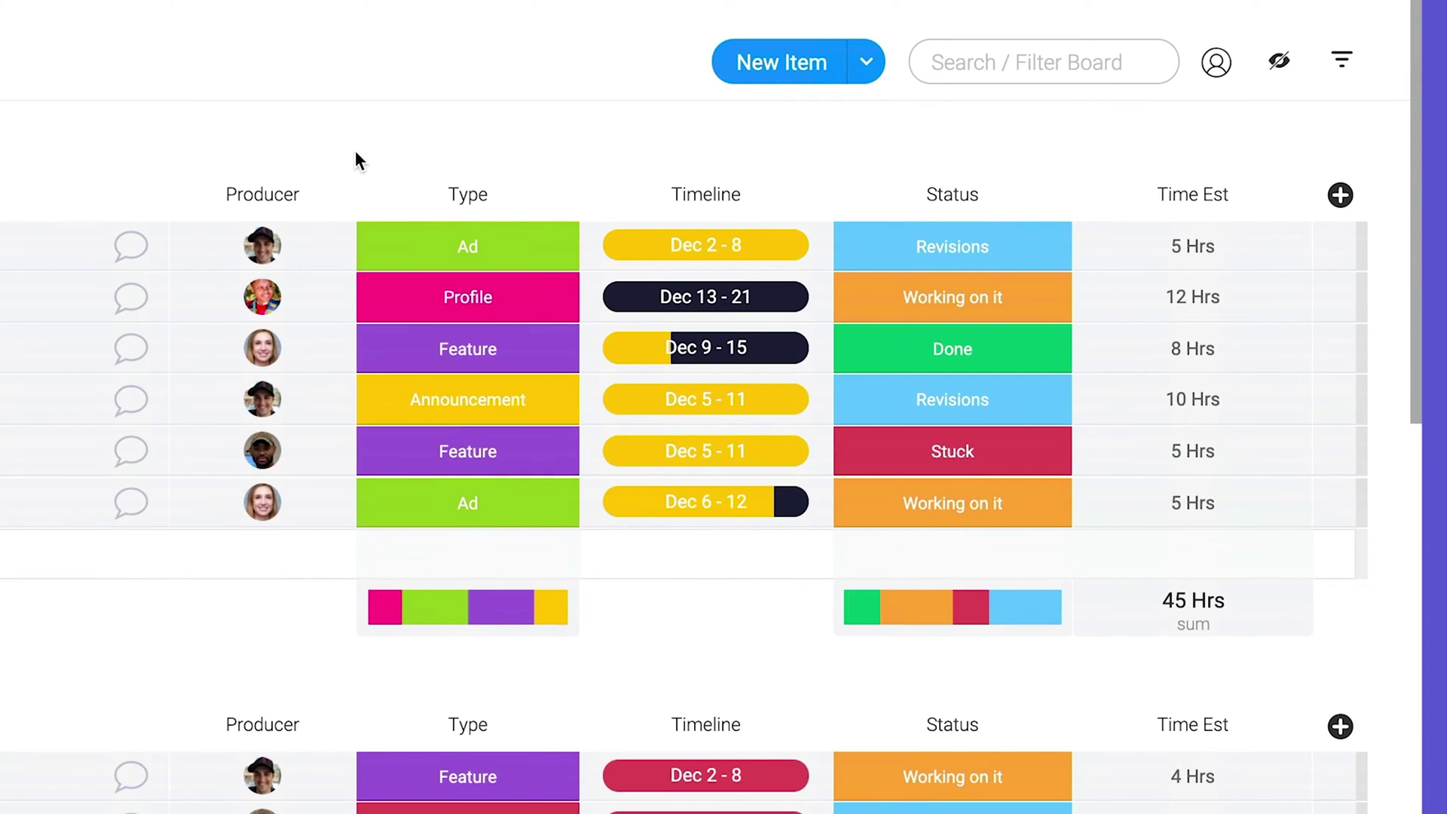
# Reorder the Producer, Timeline and Time Est columns on the board
pyautogui.click(322, 184)
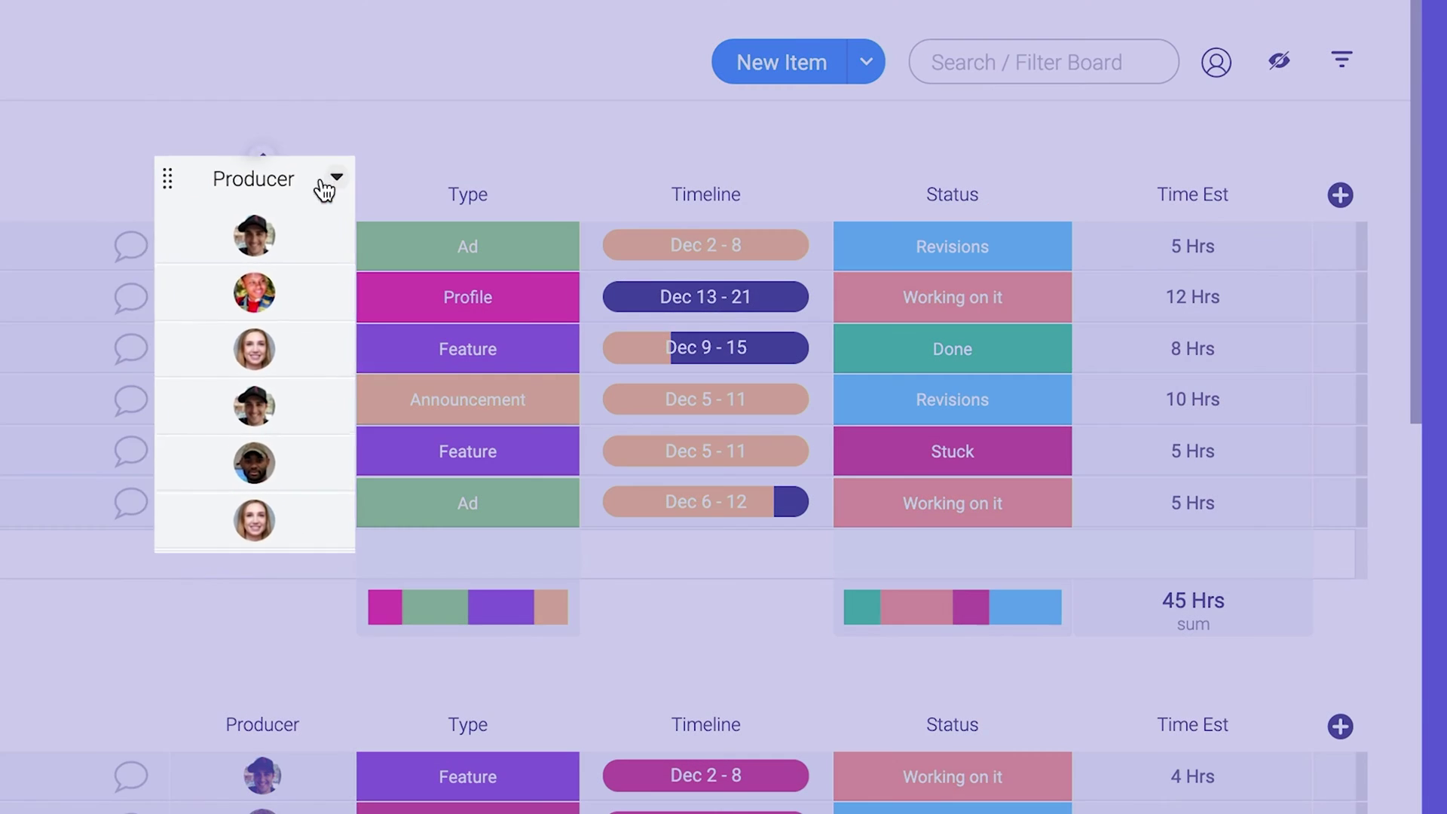
pyautogui.click(807, 155)
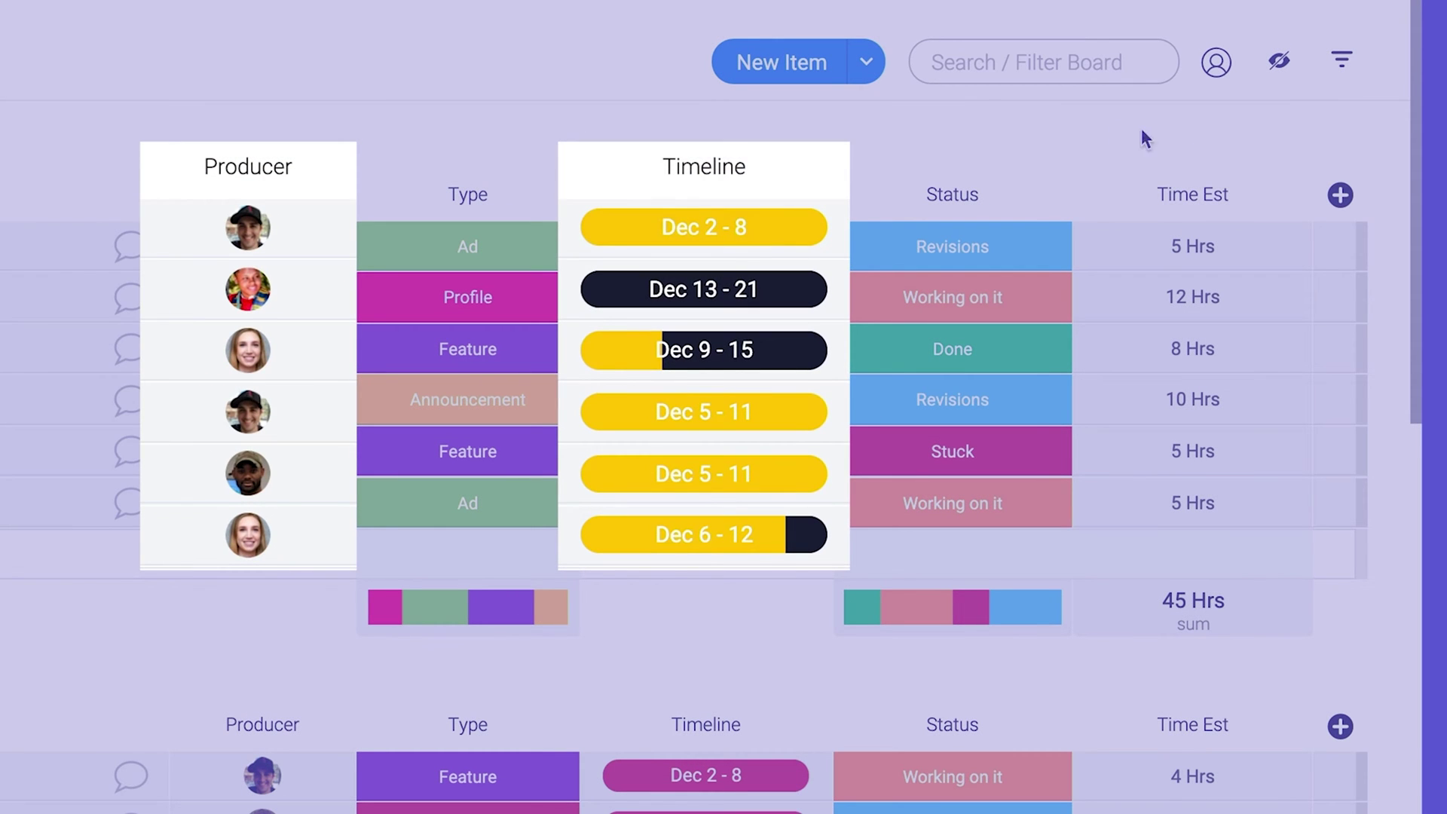
pyautogui.click(1282, 167)
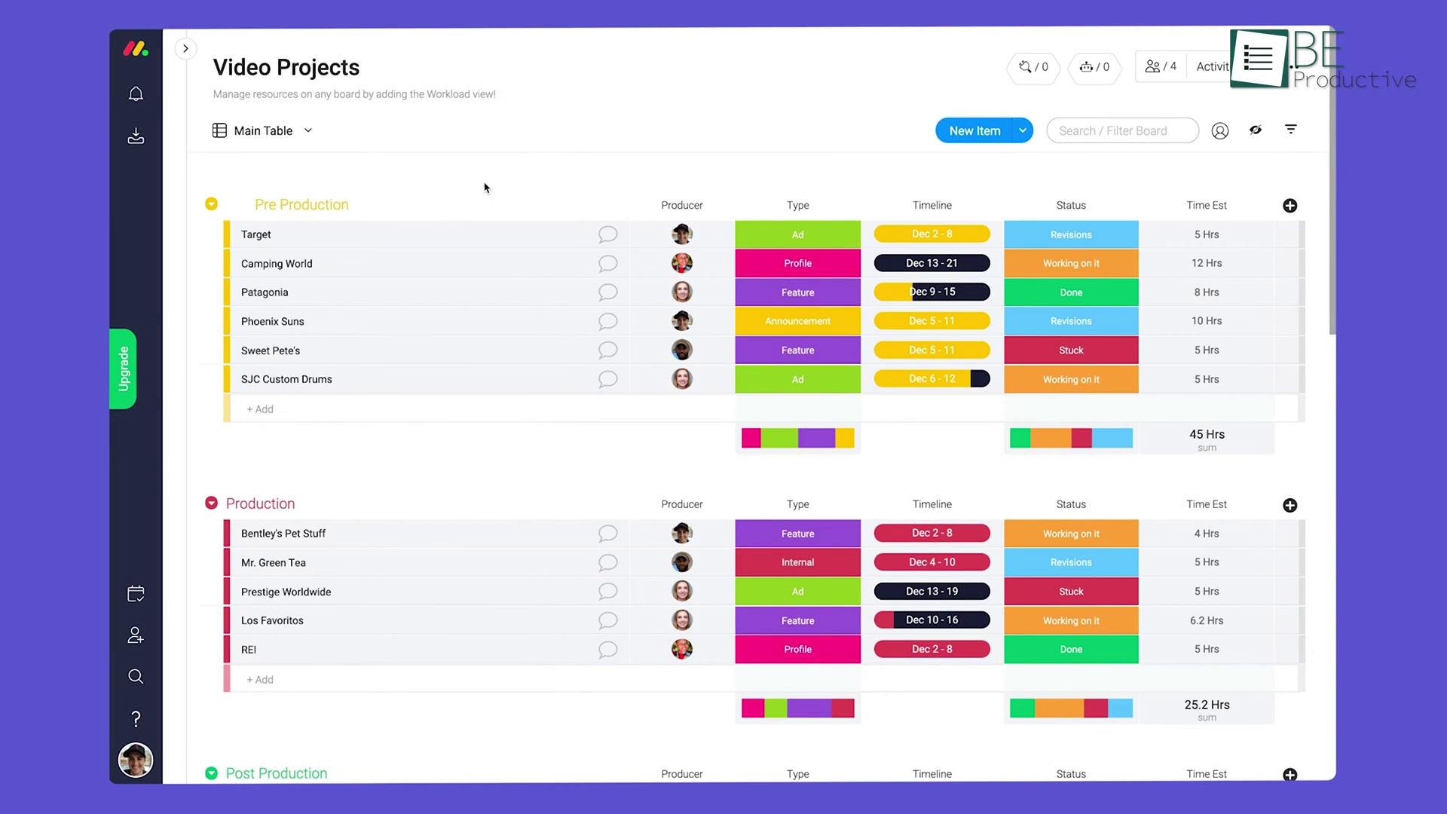
# Add a Workload view to the Video Projects board and open its settings to measure effort
pyautogui.click(308, 133)
pyautogui.moveTo(346, 268)
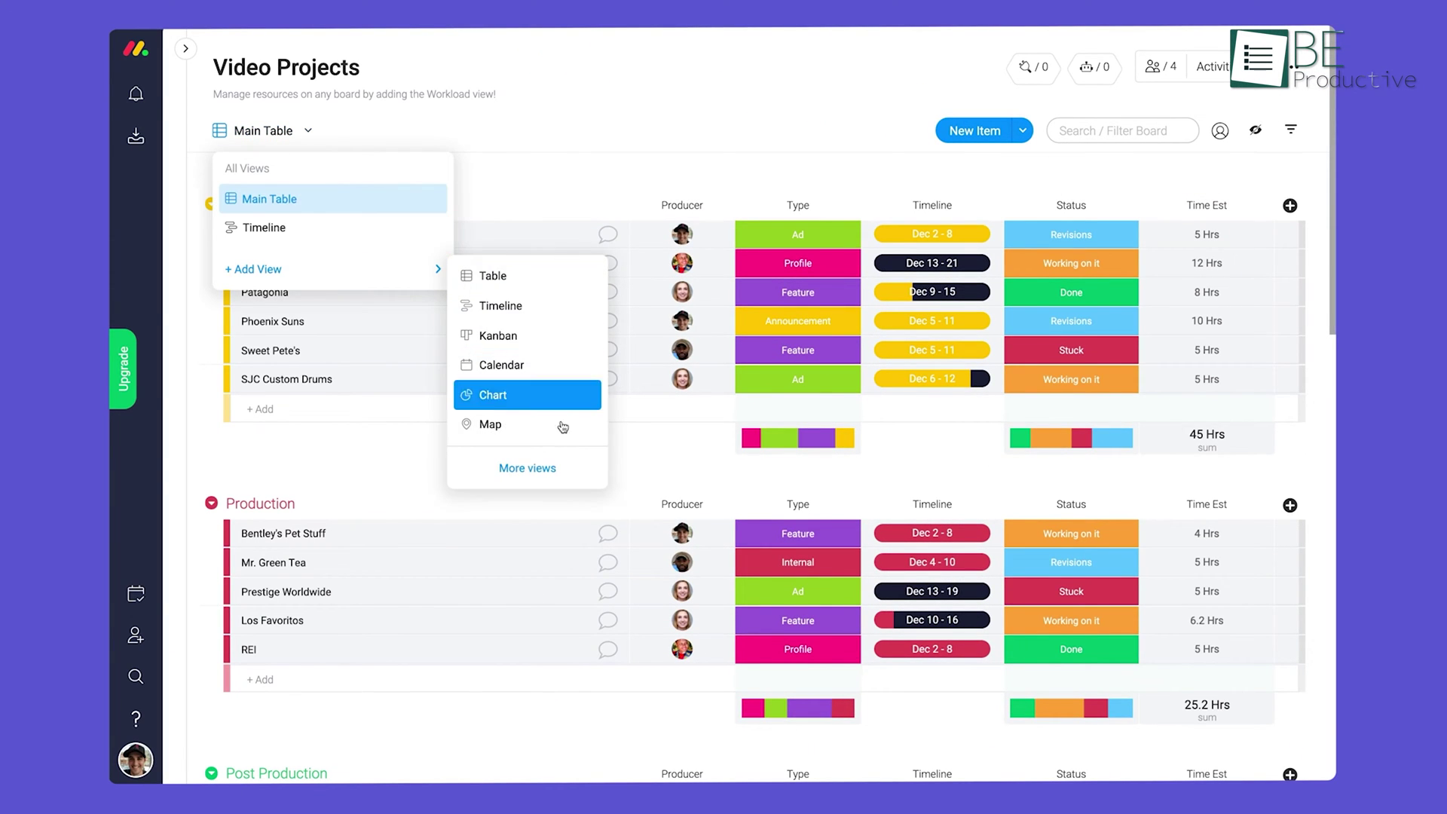
pyautogui.click(561, 473)
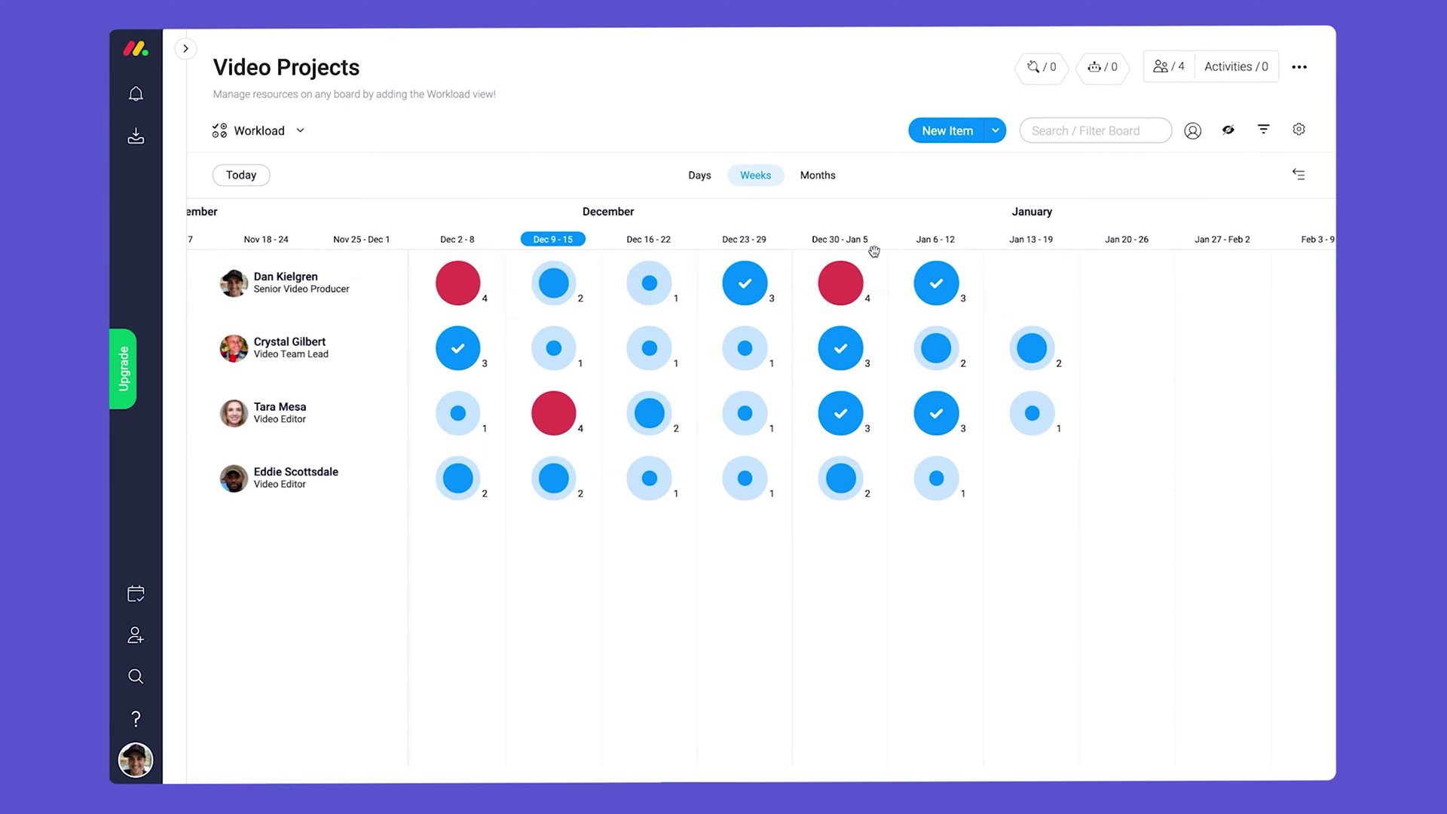
pyautogui.click(1308, 136)
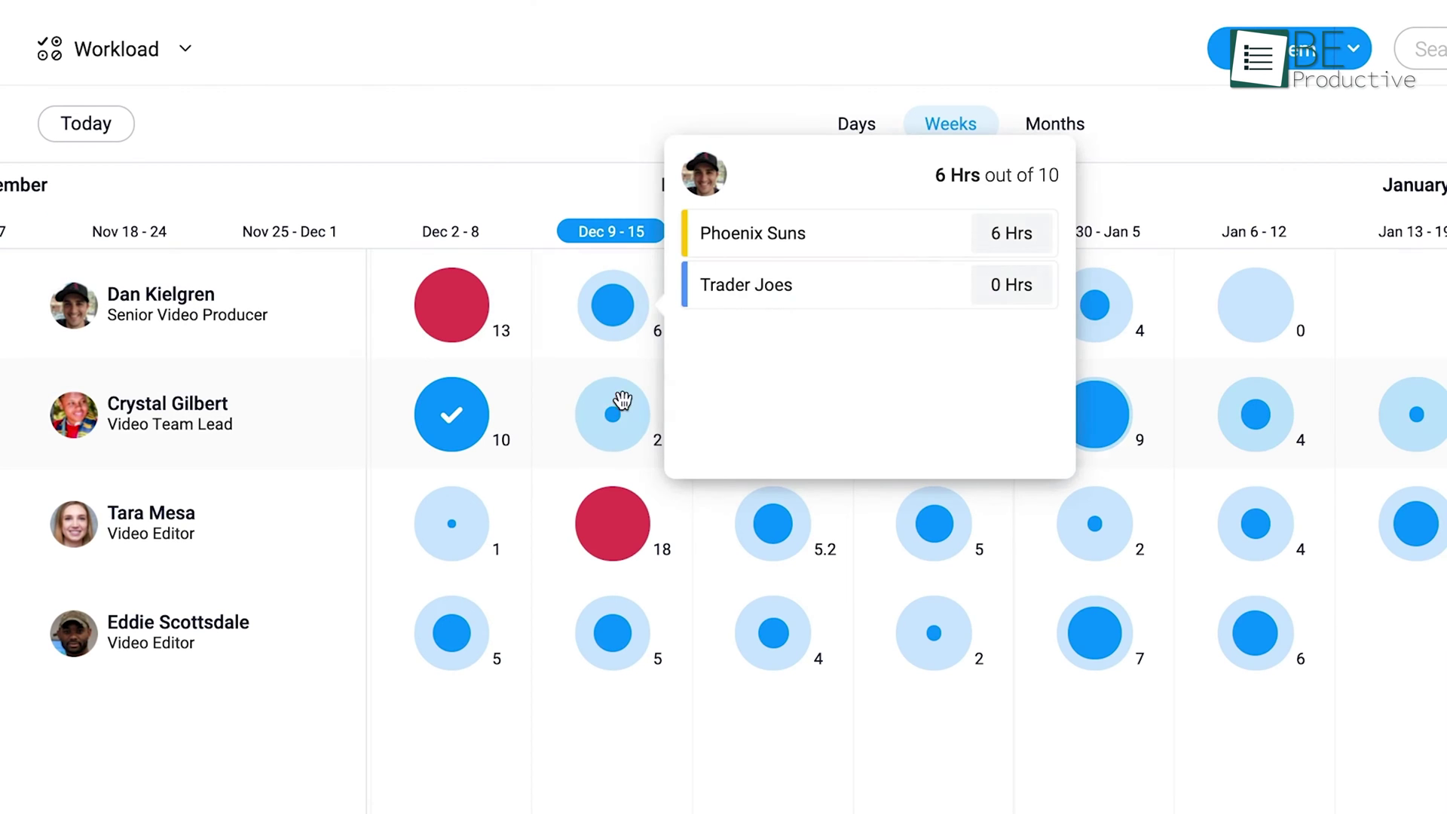
pyautogui.moveTo(620, 412)
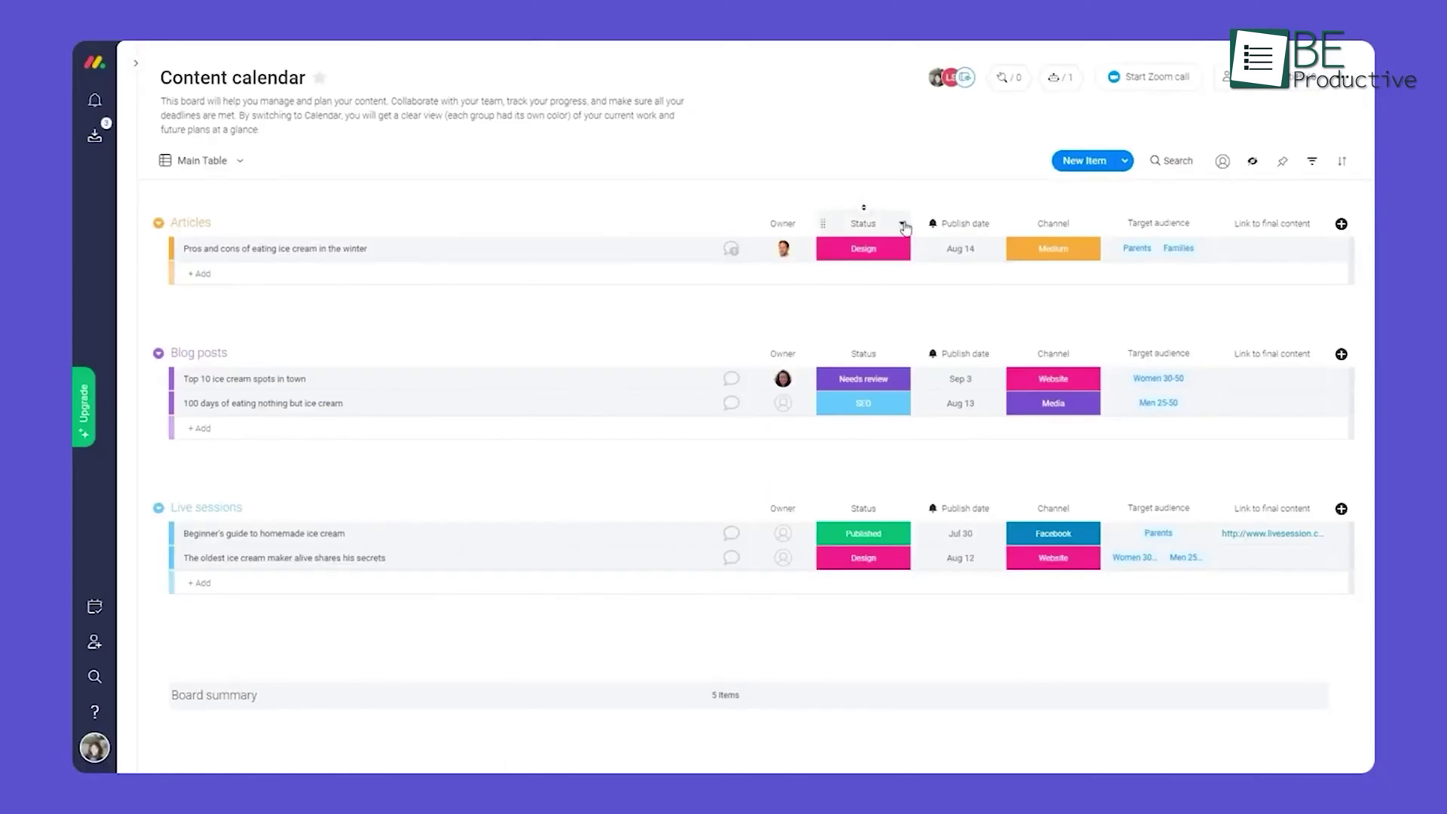
pyautogui.click(904, 226)
# Add a Date column right of Status, move Activity 4 later, and mark Reach out to vendors Done
pyautogui.moveTo(969, 596)
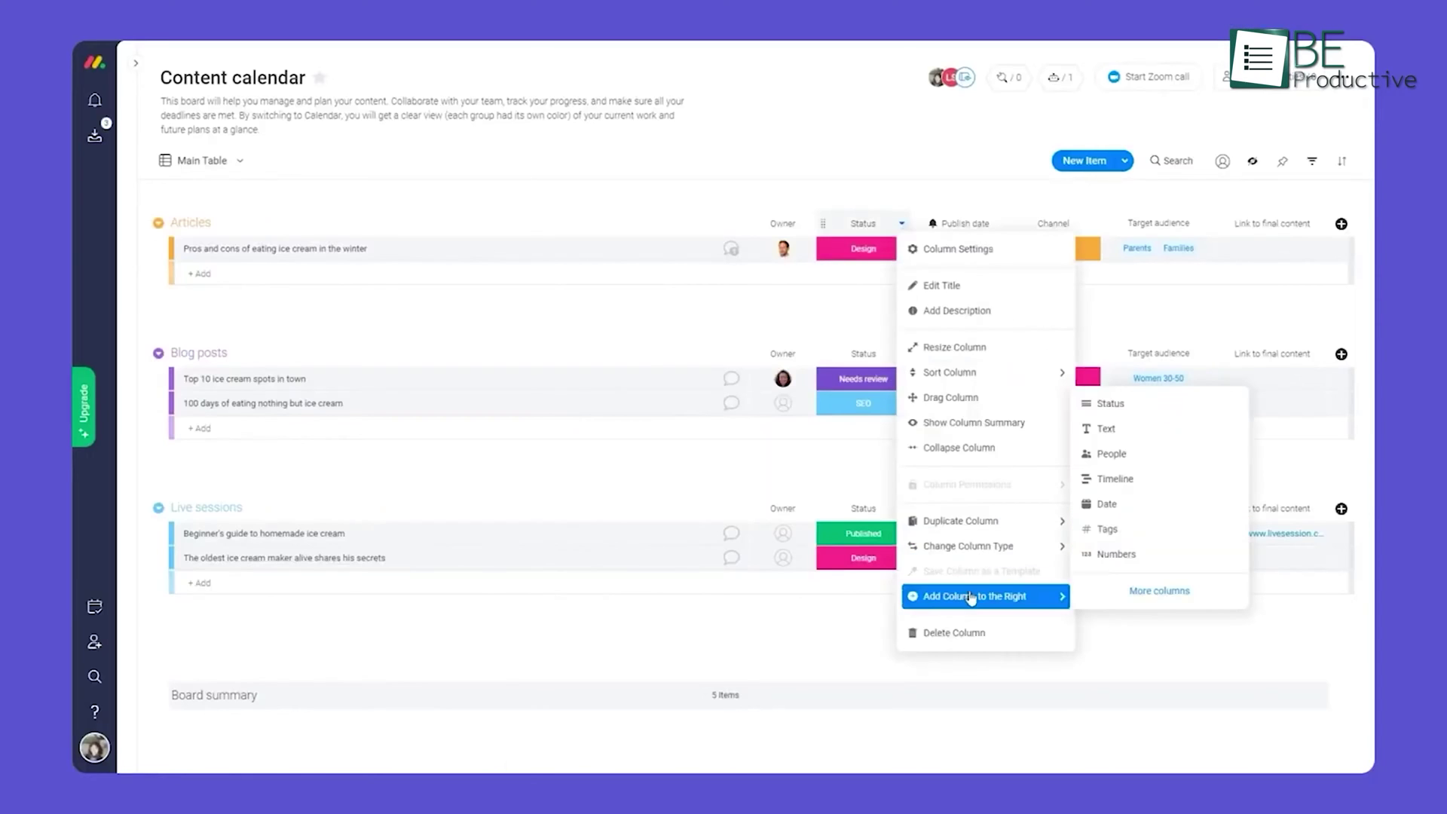
pyautogui.click(1130, 503)
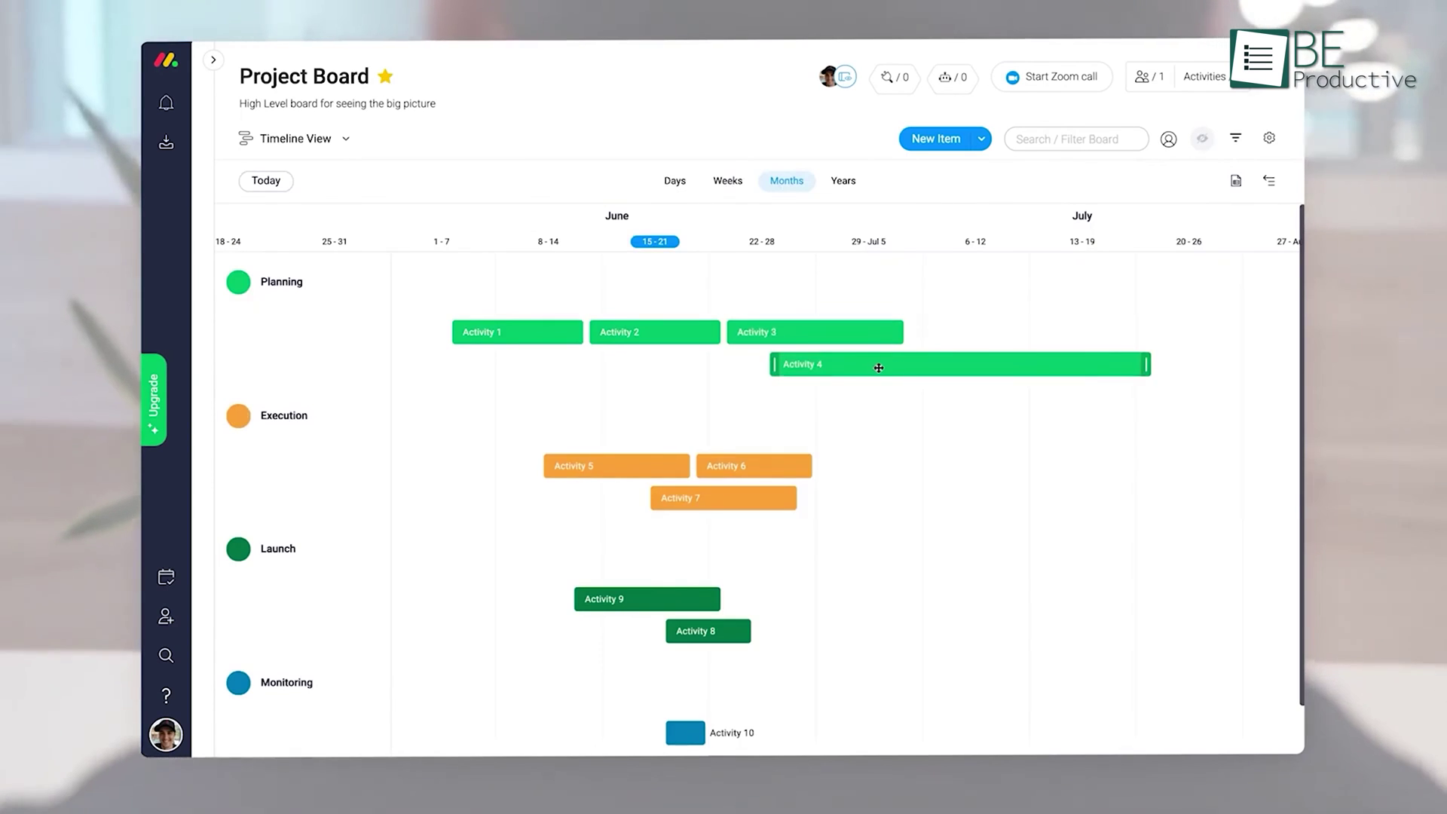
pyautogui.moveTo(873, 365); pyautogui.dragTo(1005, 362)
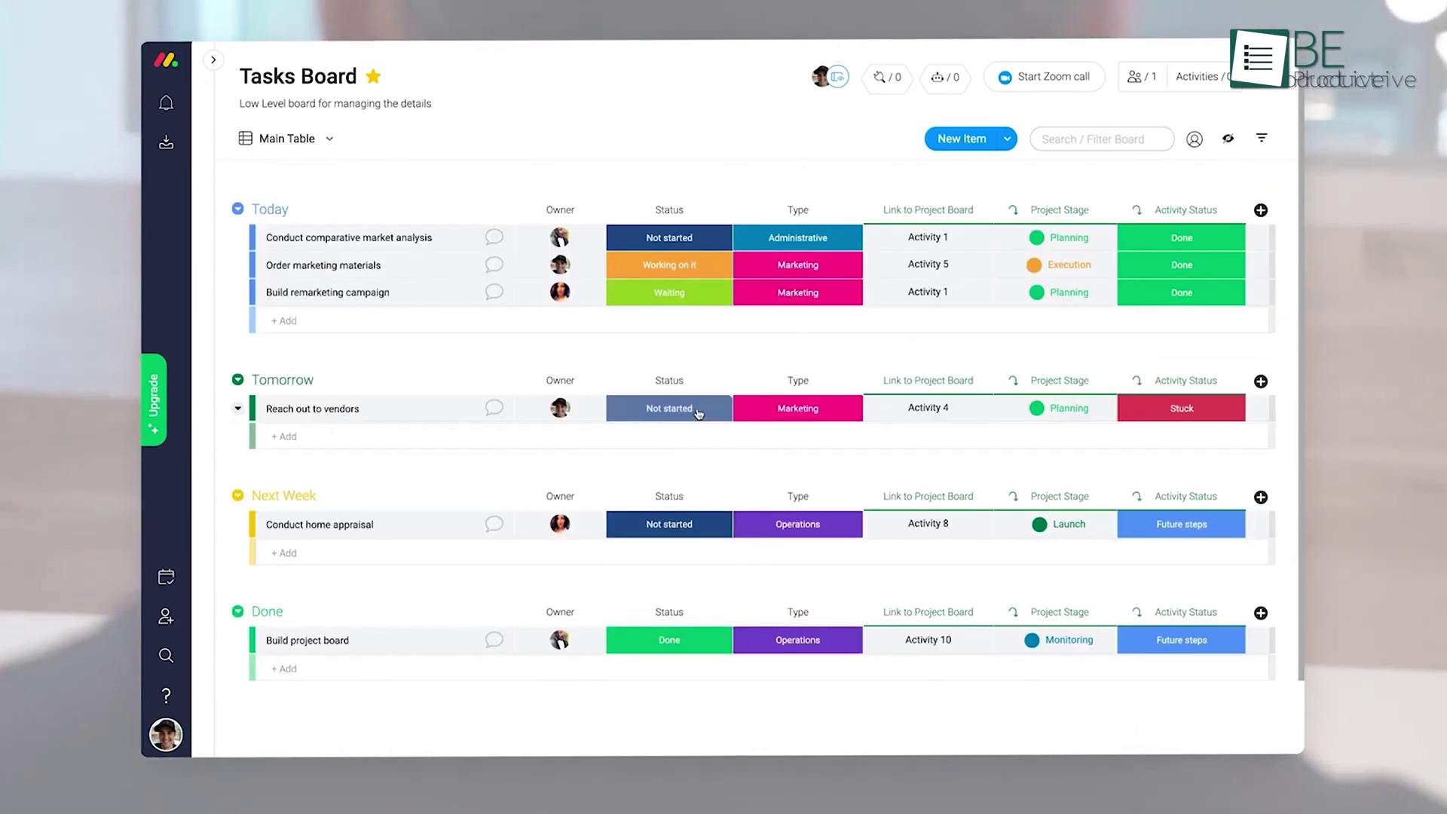
pyautogui.click(696, 412)
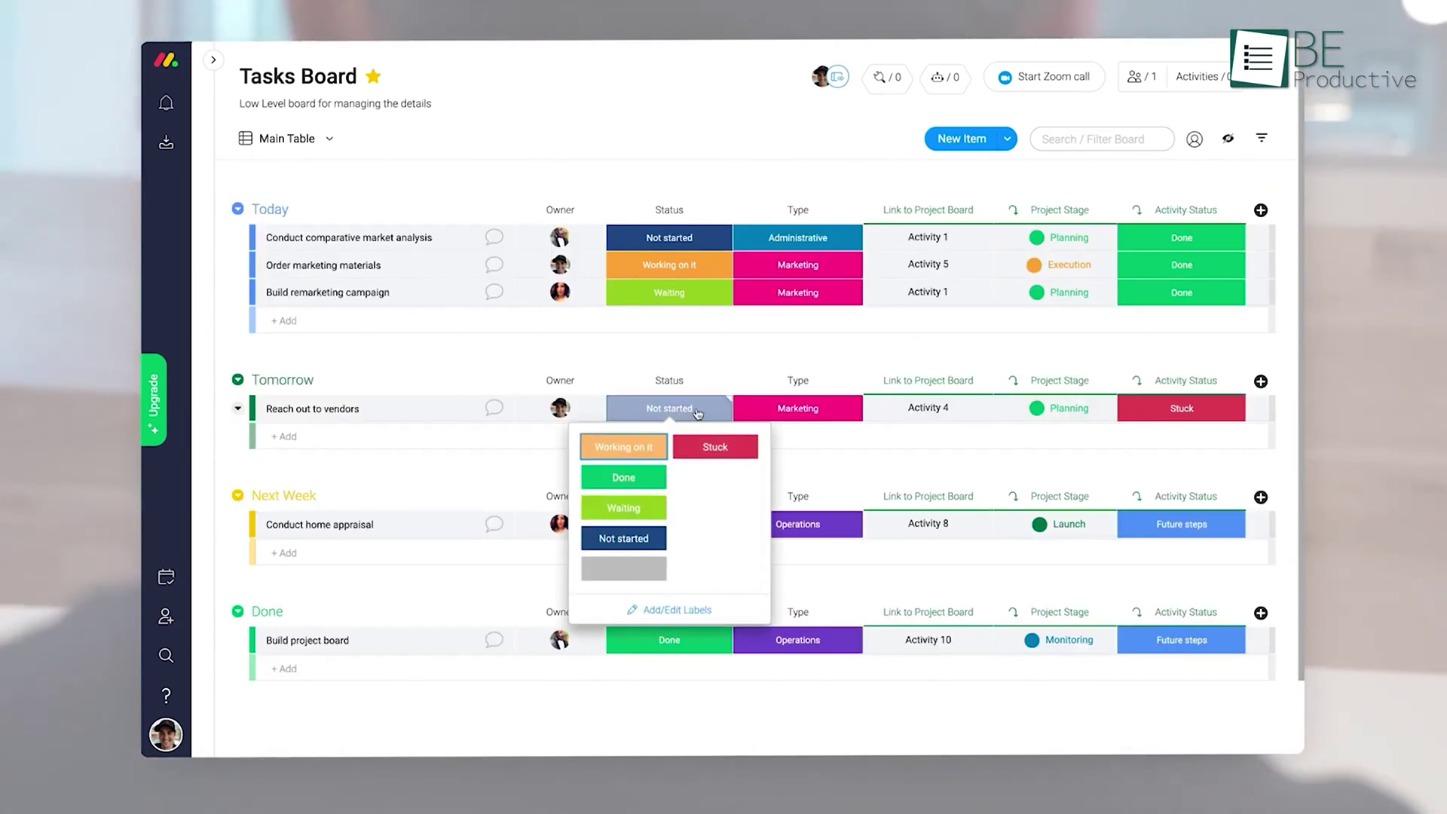
pyautogui.click(624, 477)
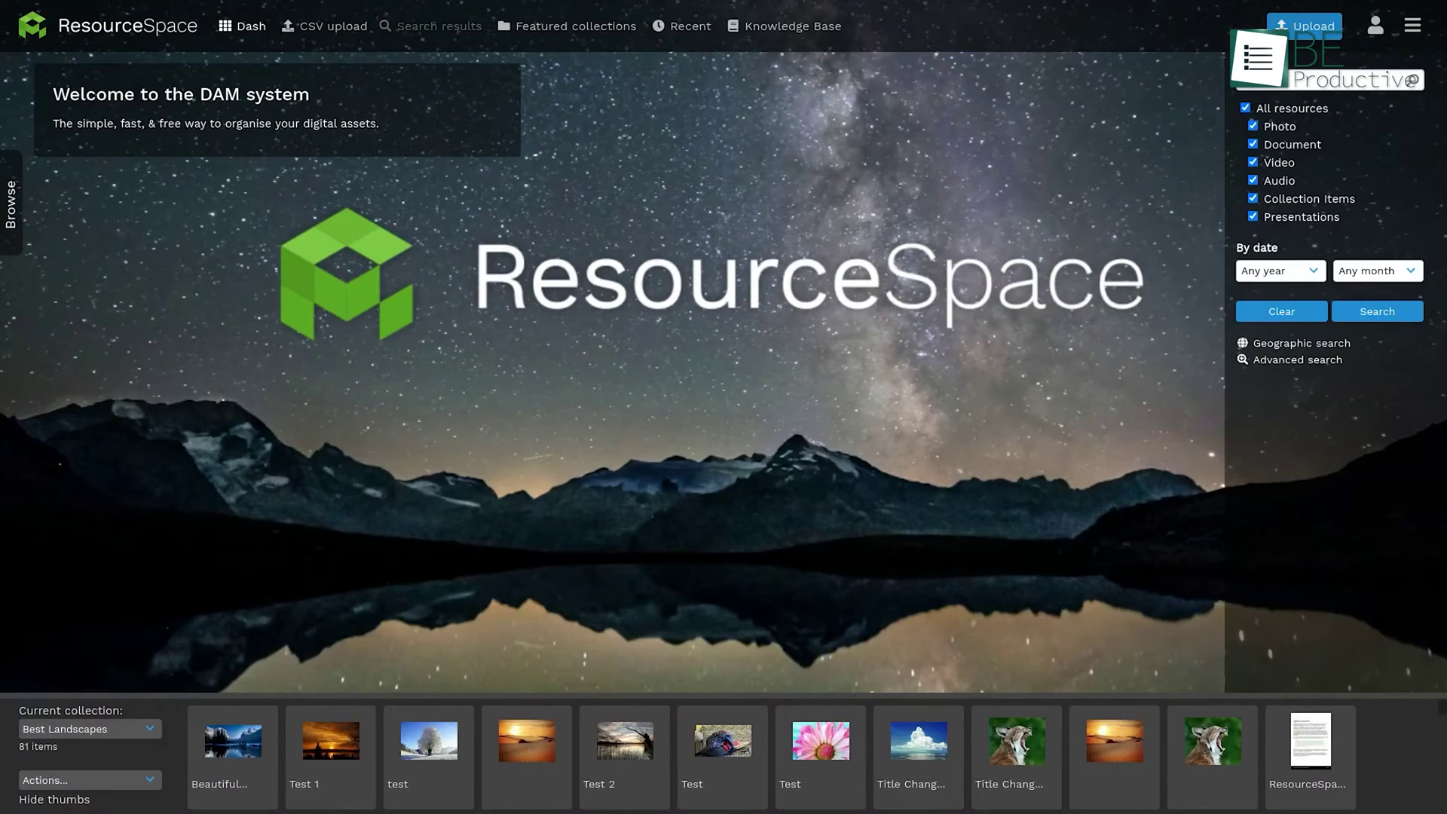
# Create a new Photographers collection and assign its external upload link to the Photographers user group
pyautogui.click(153, 729)
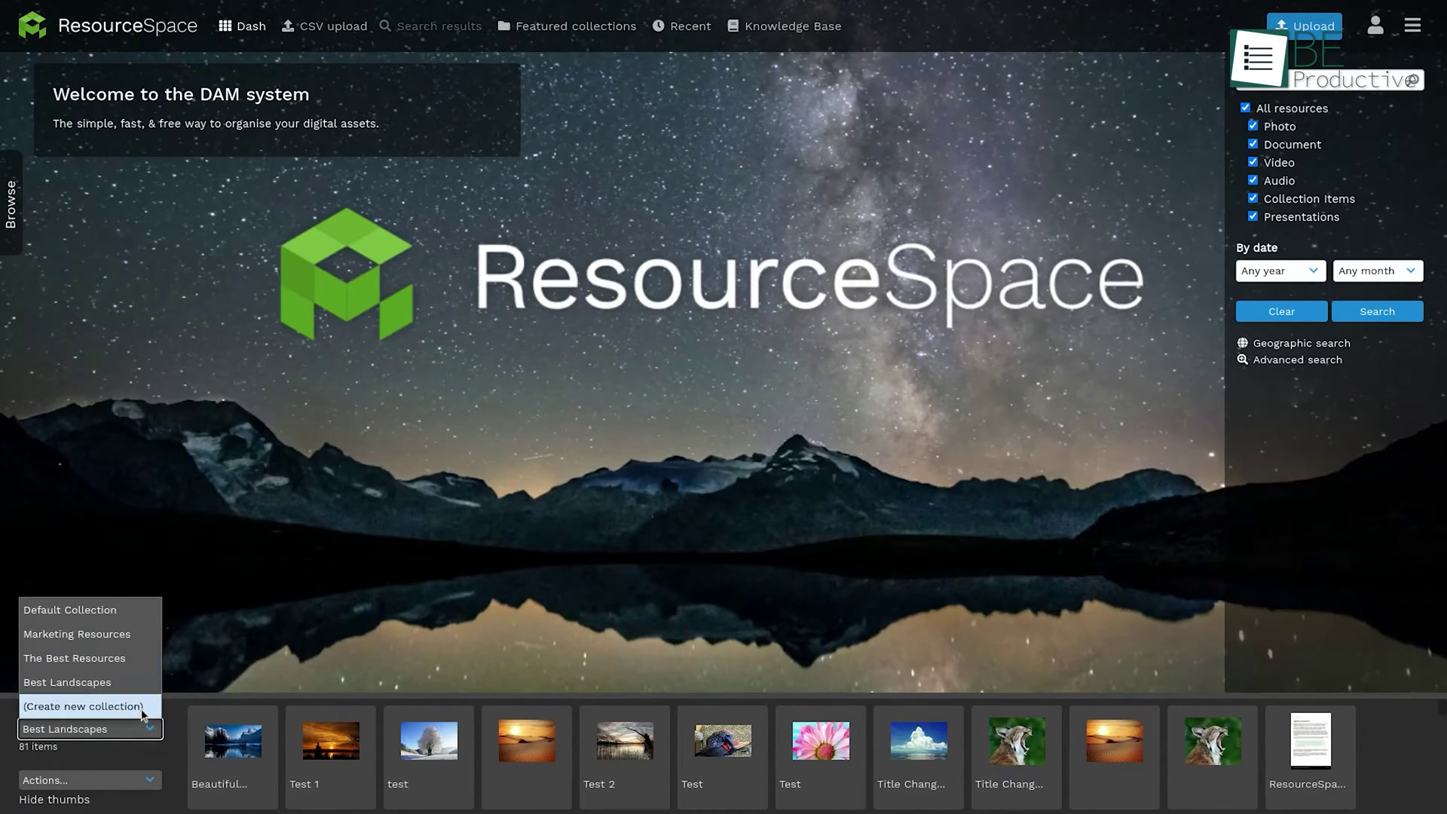
pyautogui.click(144, 707)
pyautogui.write('Phot')
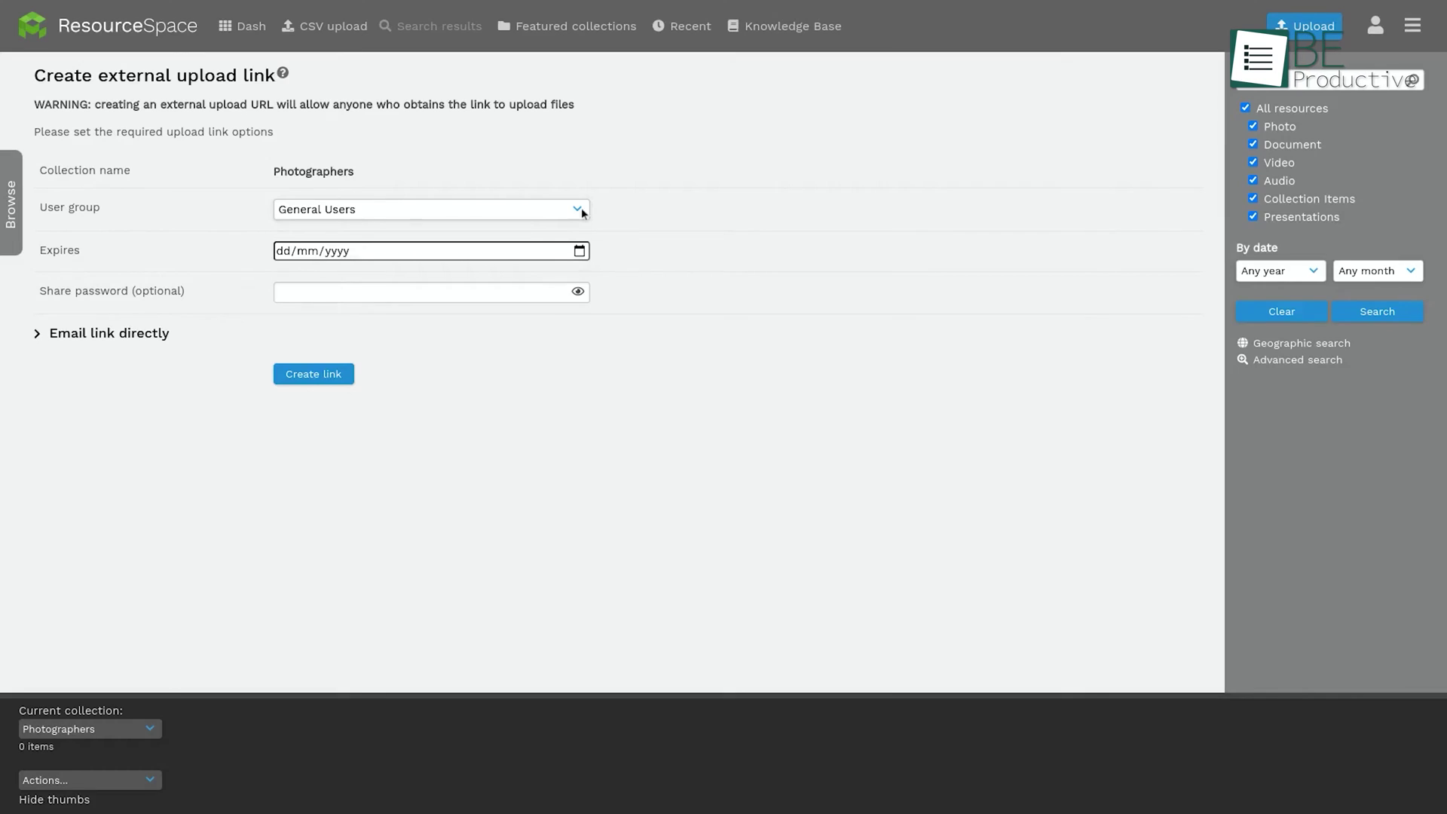
pyautogui.click(583, 213)
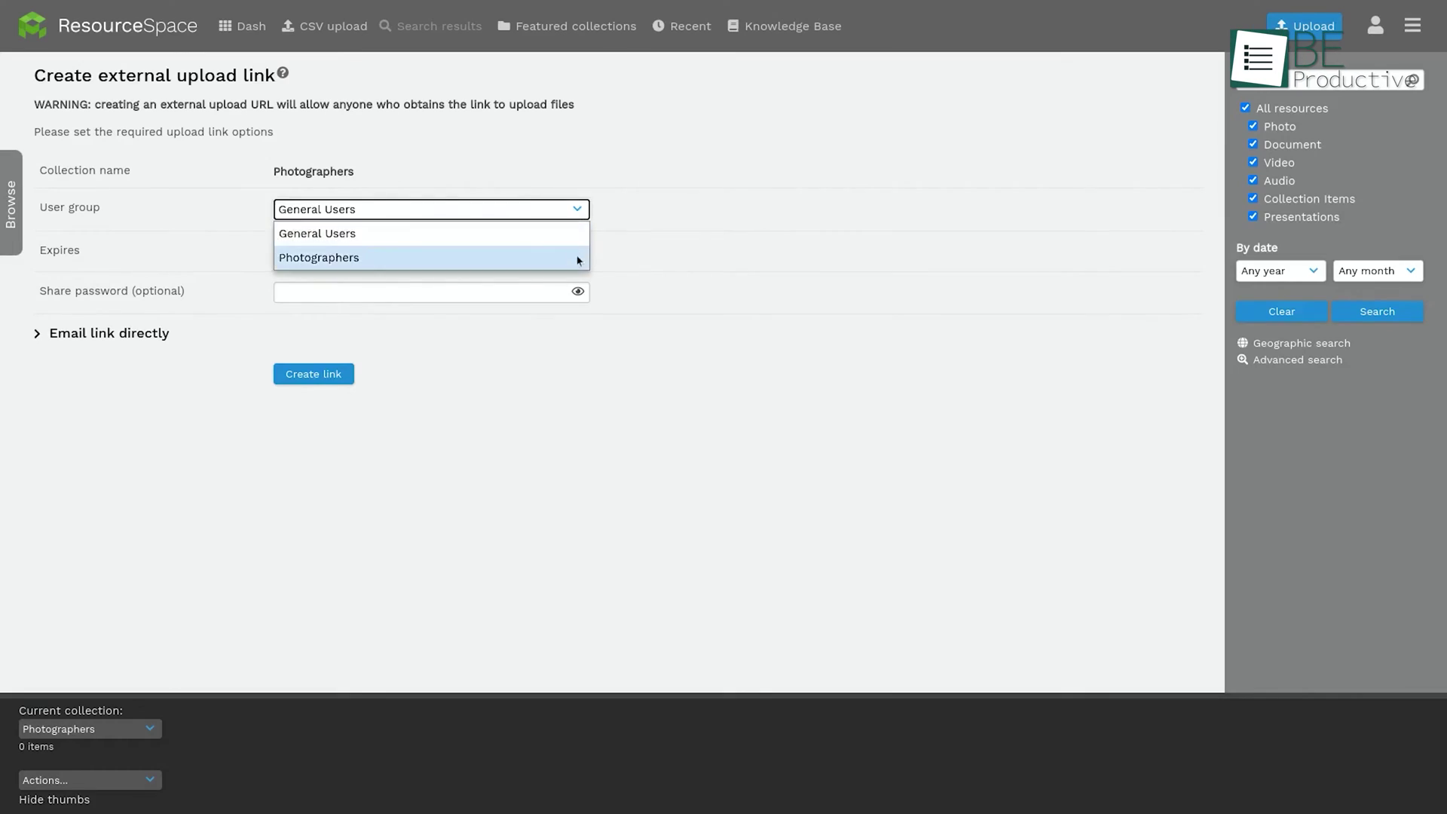
pyautogui.click(576, 257)
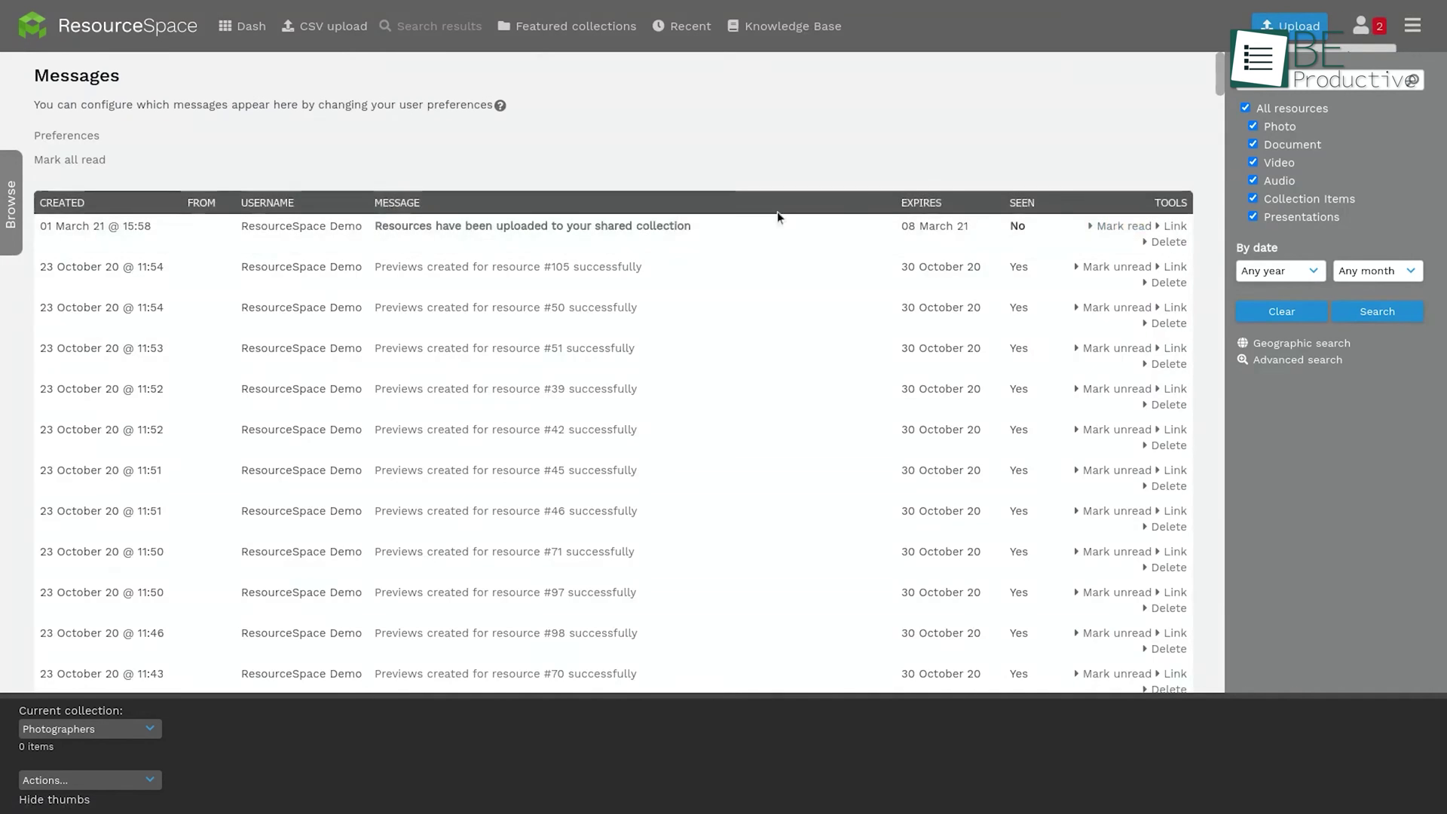
# Follow the upload message to the collection, preview the uploaded photo and generate a share URL
pyautogui.click(671, 221)
pyautogui.click(724, 417)
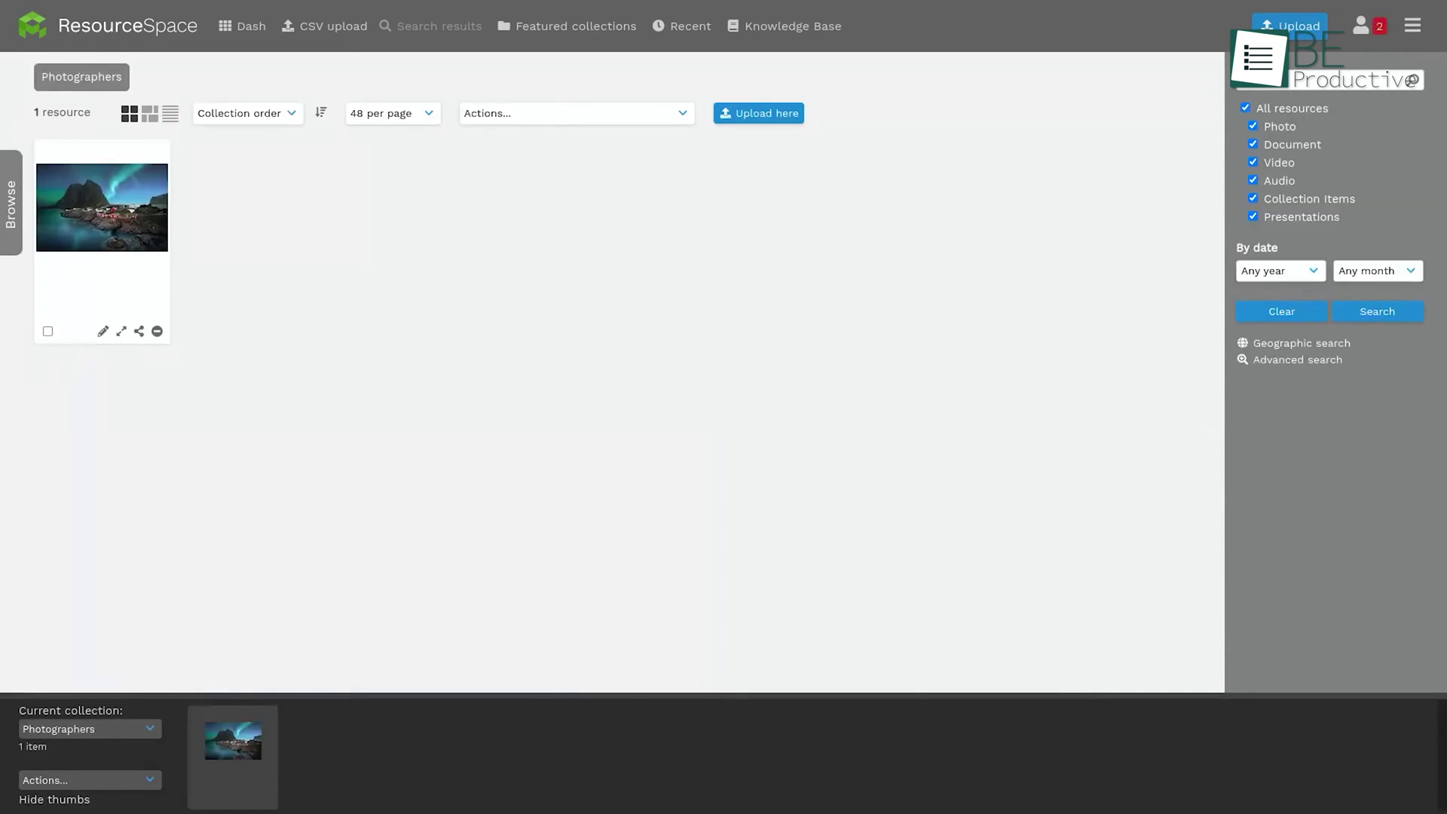
pyautogui.click(245, 735)
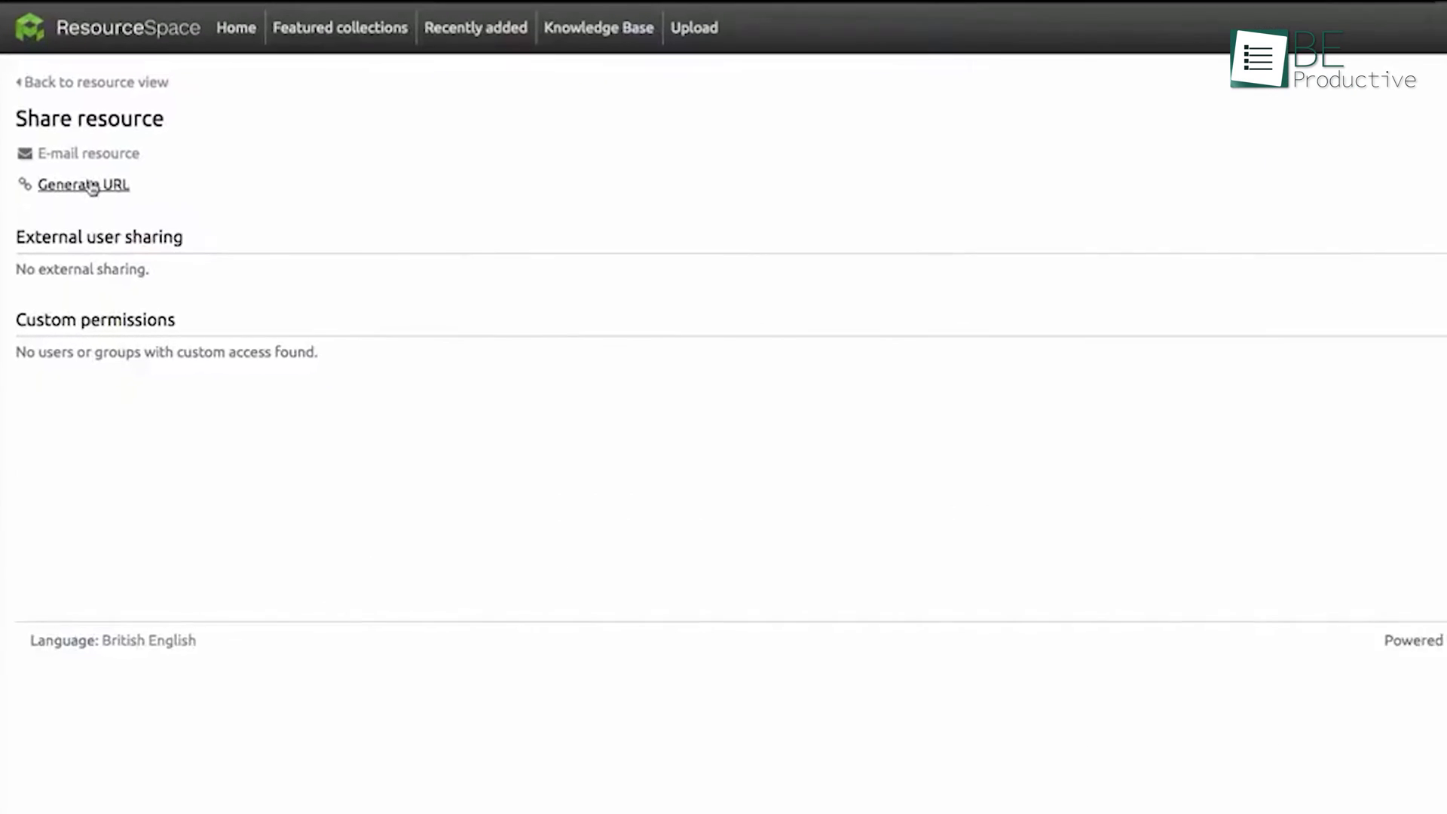
pyautogui.click(80, 141)
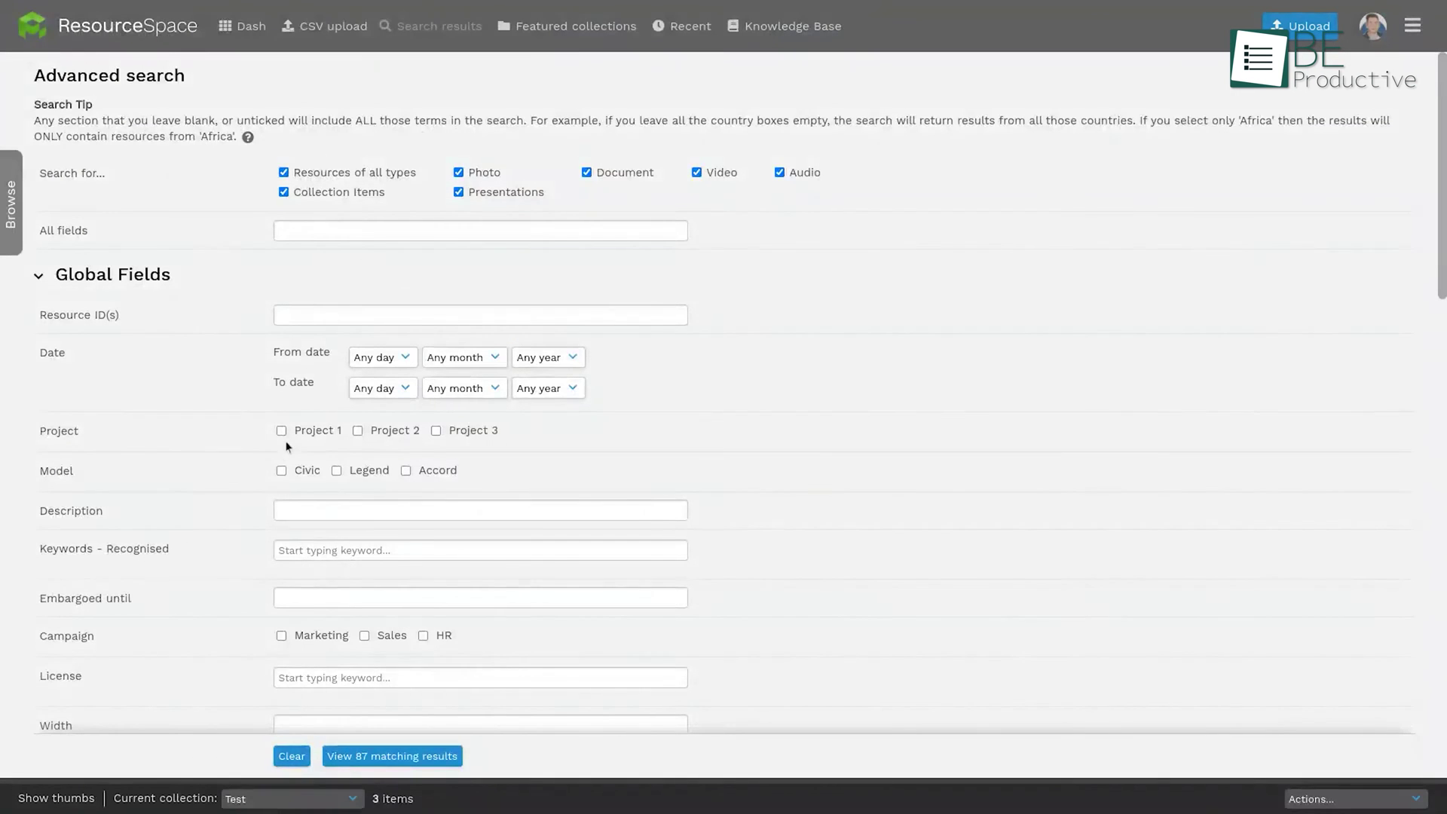
# Run a report on the Project 1 advanced search results
pyautogui.click(392, 759)
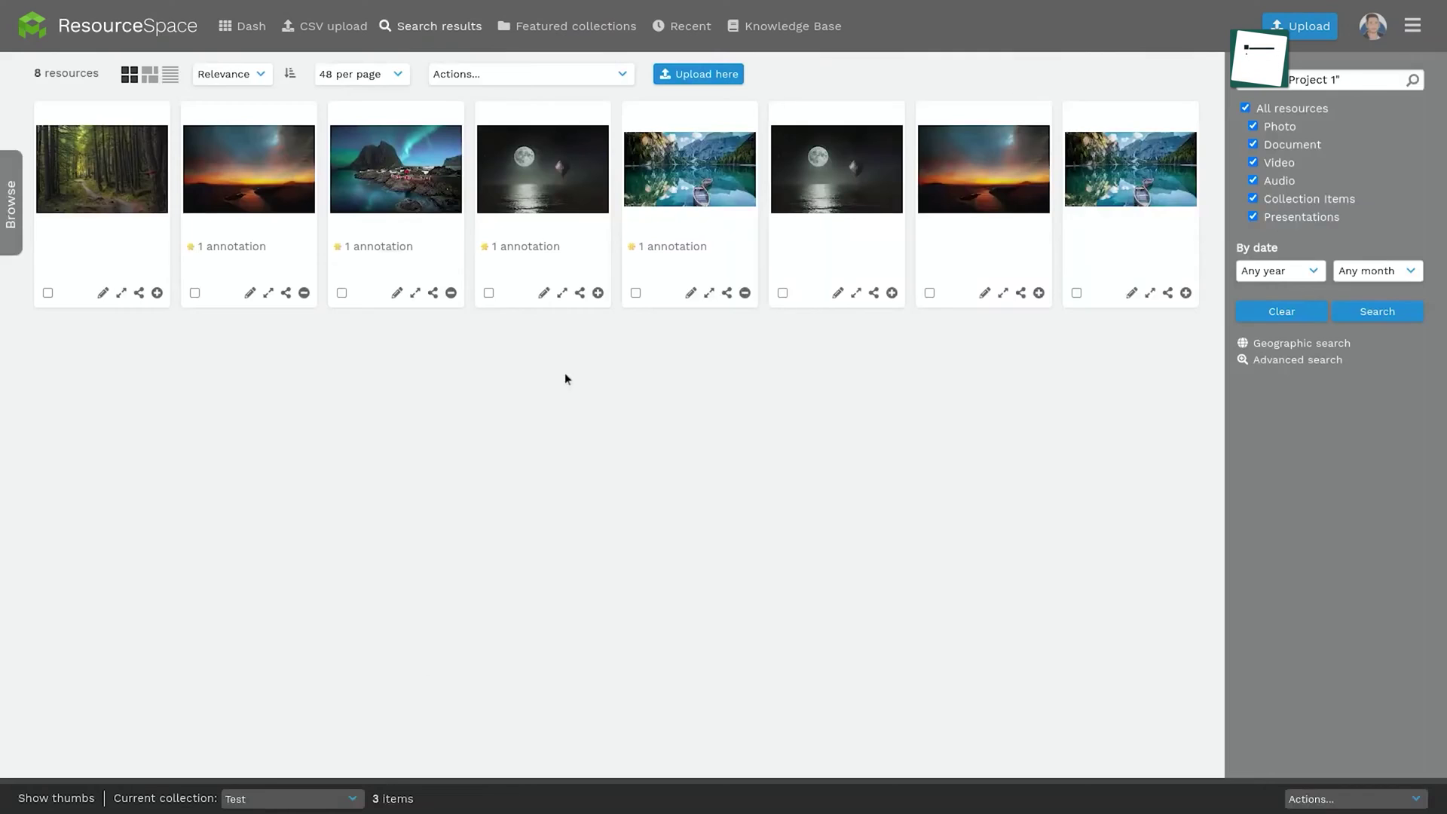
pyautogui.click(622, 74)
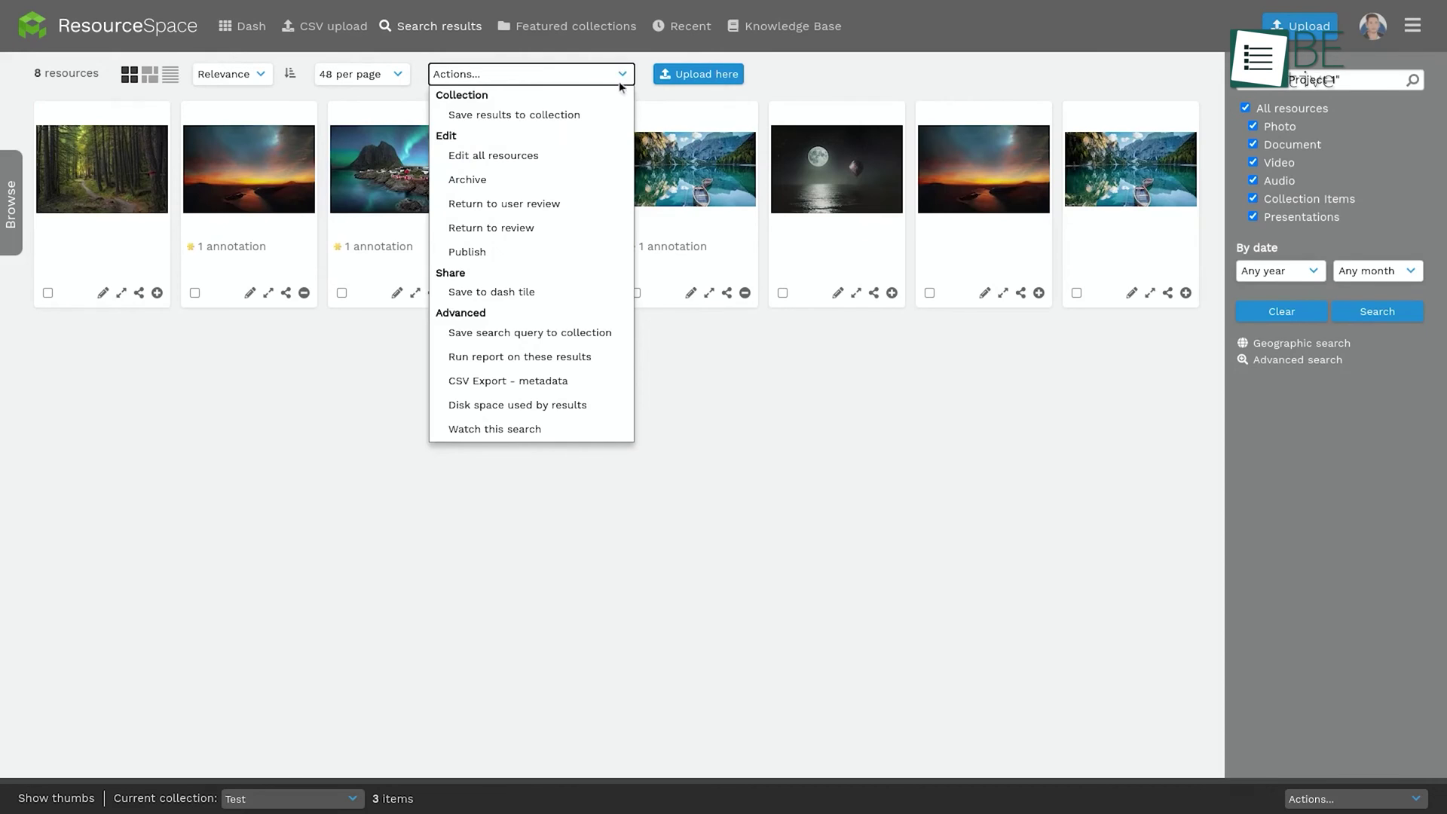
pyautogui.click(598, 359)
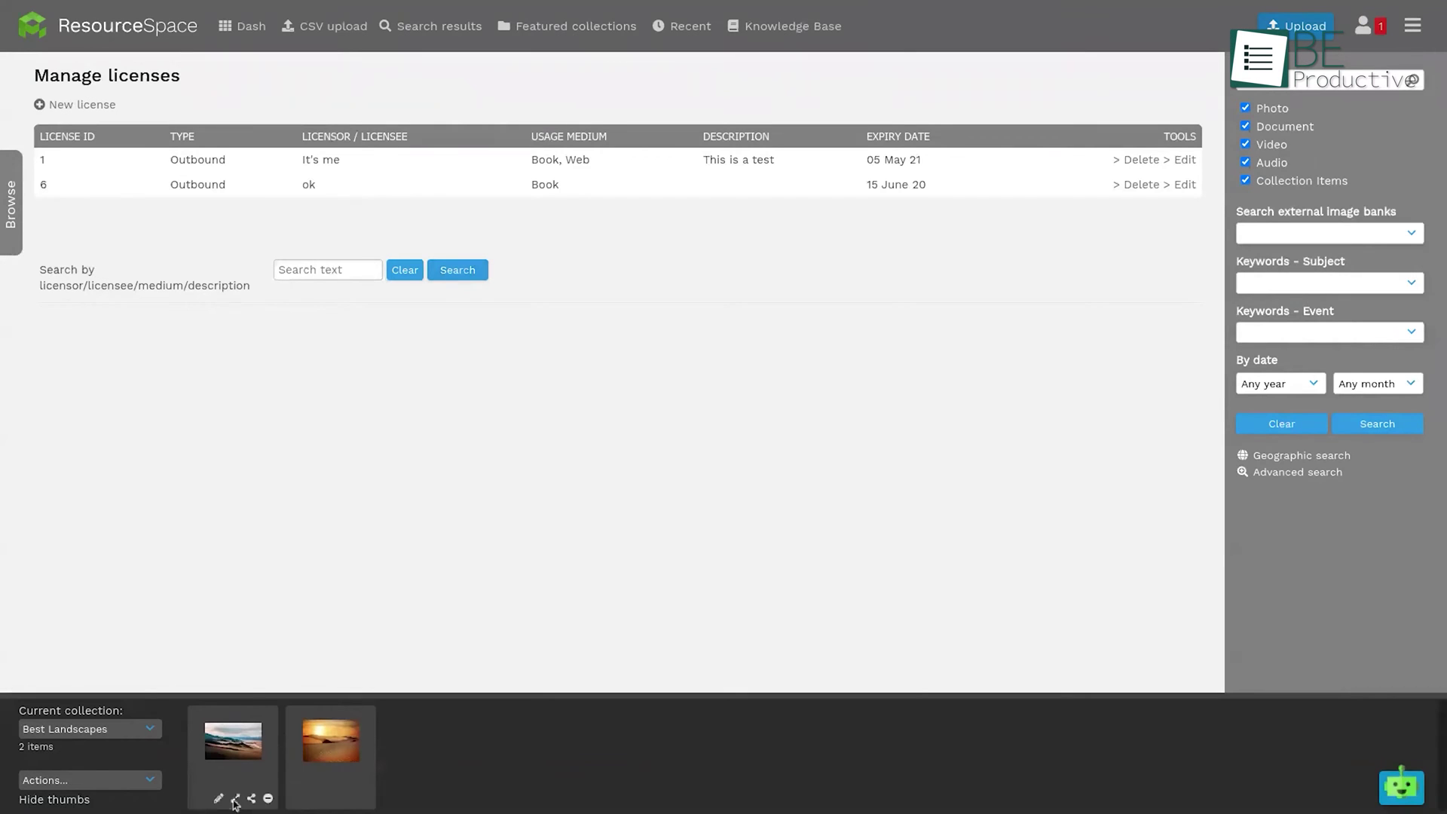
# Open the Link license form for the Best Landscapes collection
pyautogui.click(150, 784)
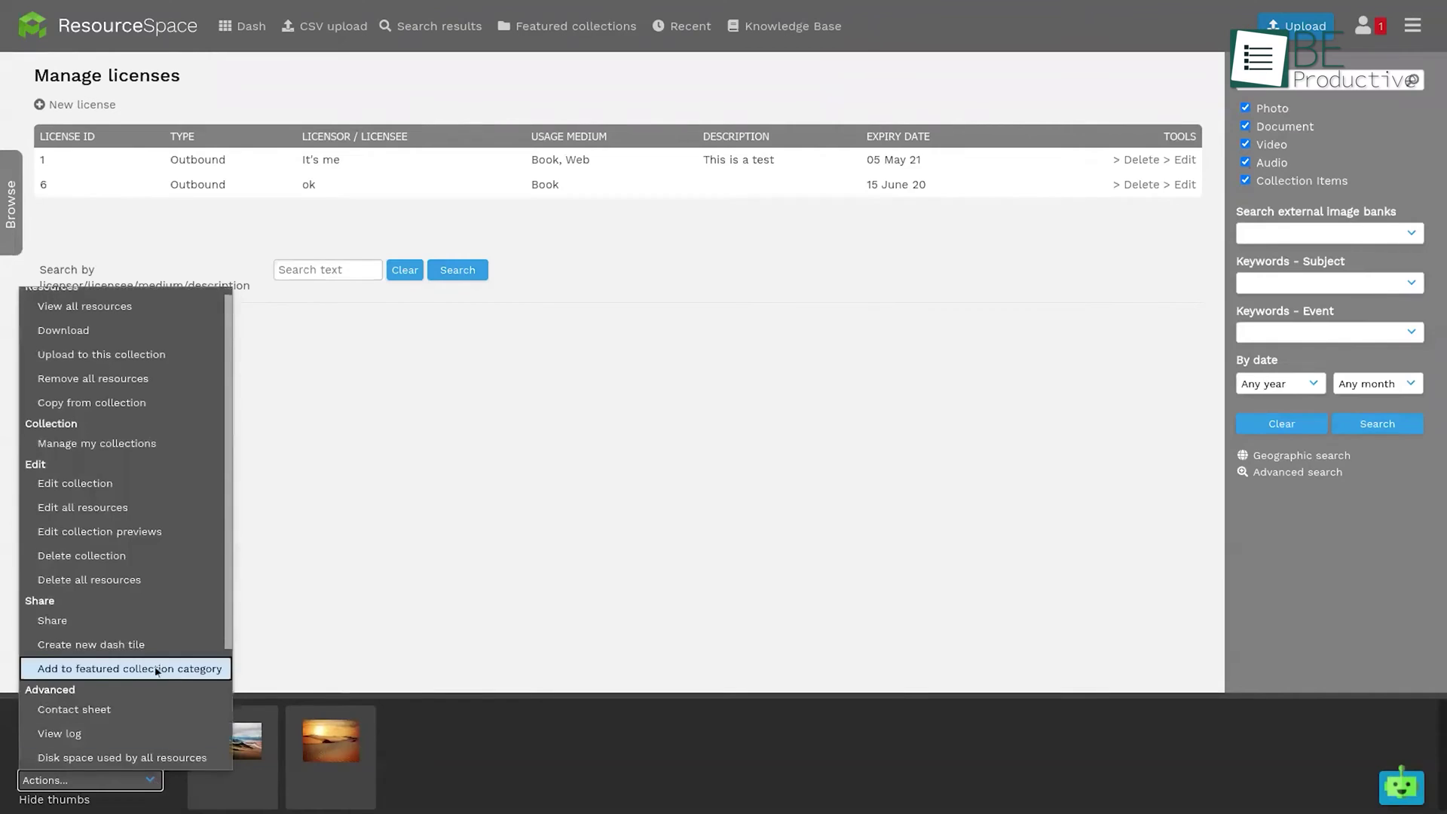
pyautogui.scroll(-3, 98, 572)
pyautogui.click(68, 693)
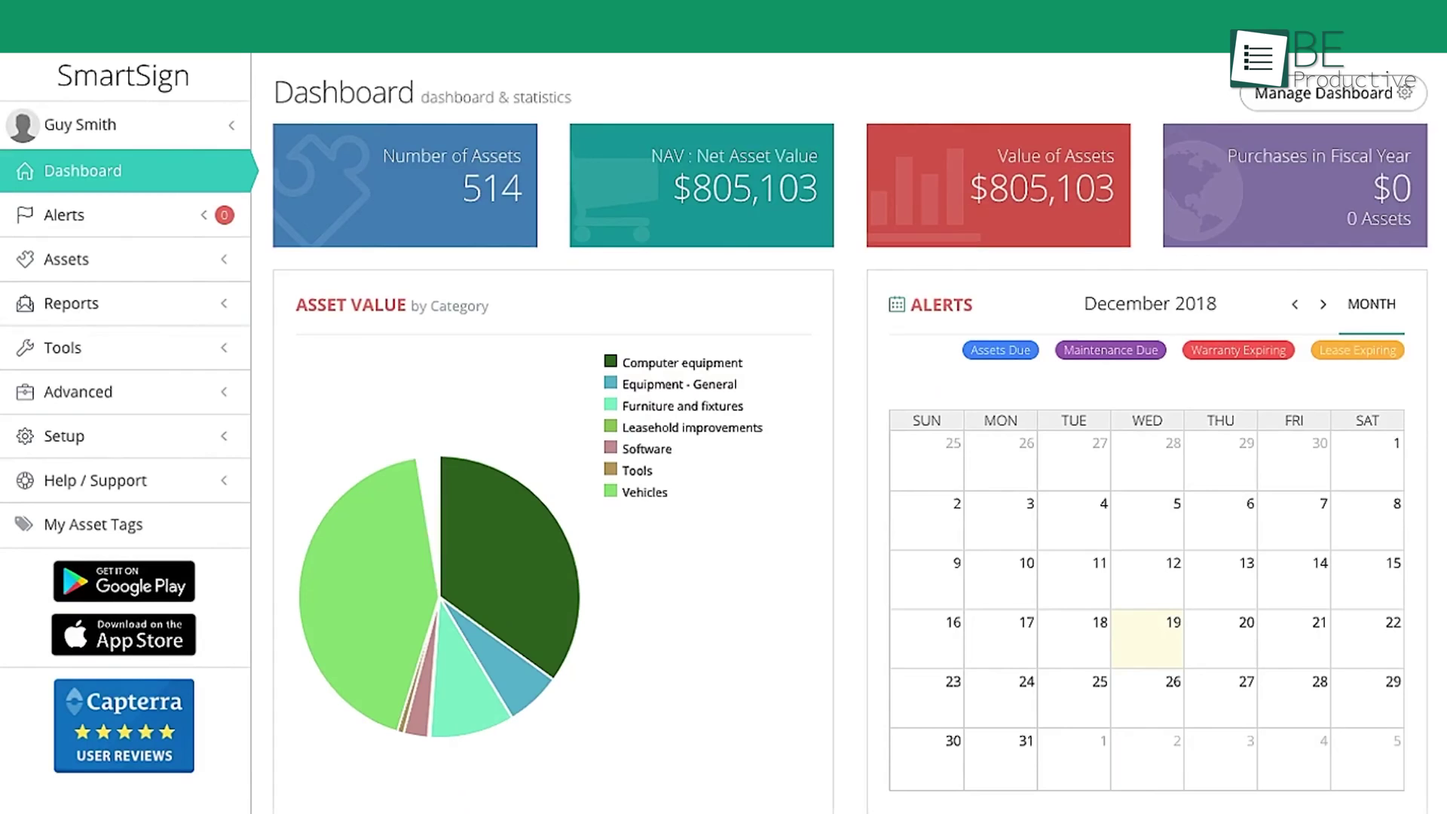
# Open Account Details and the Link Your Tag Purchases dialog, ready for an order number
pyautogui.click(107, 130)
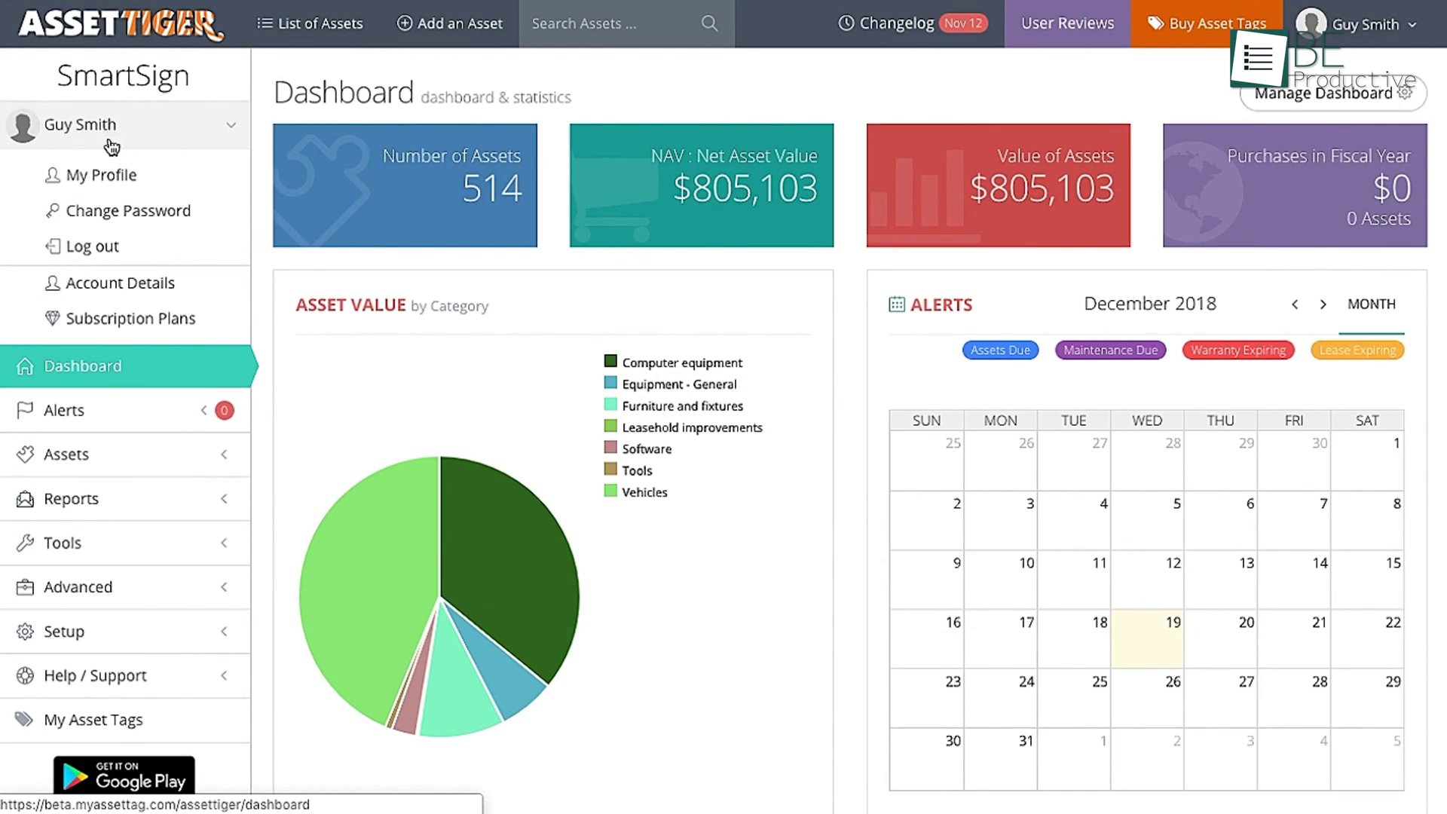
pyautogui.click(120, 282)
pyautogui.click(485, 586)
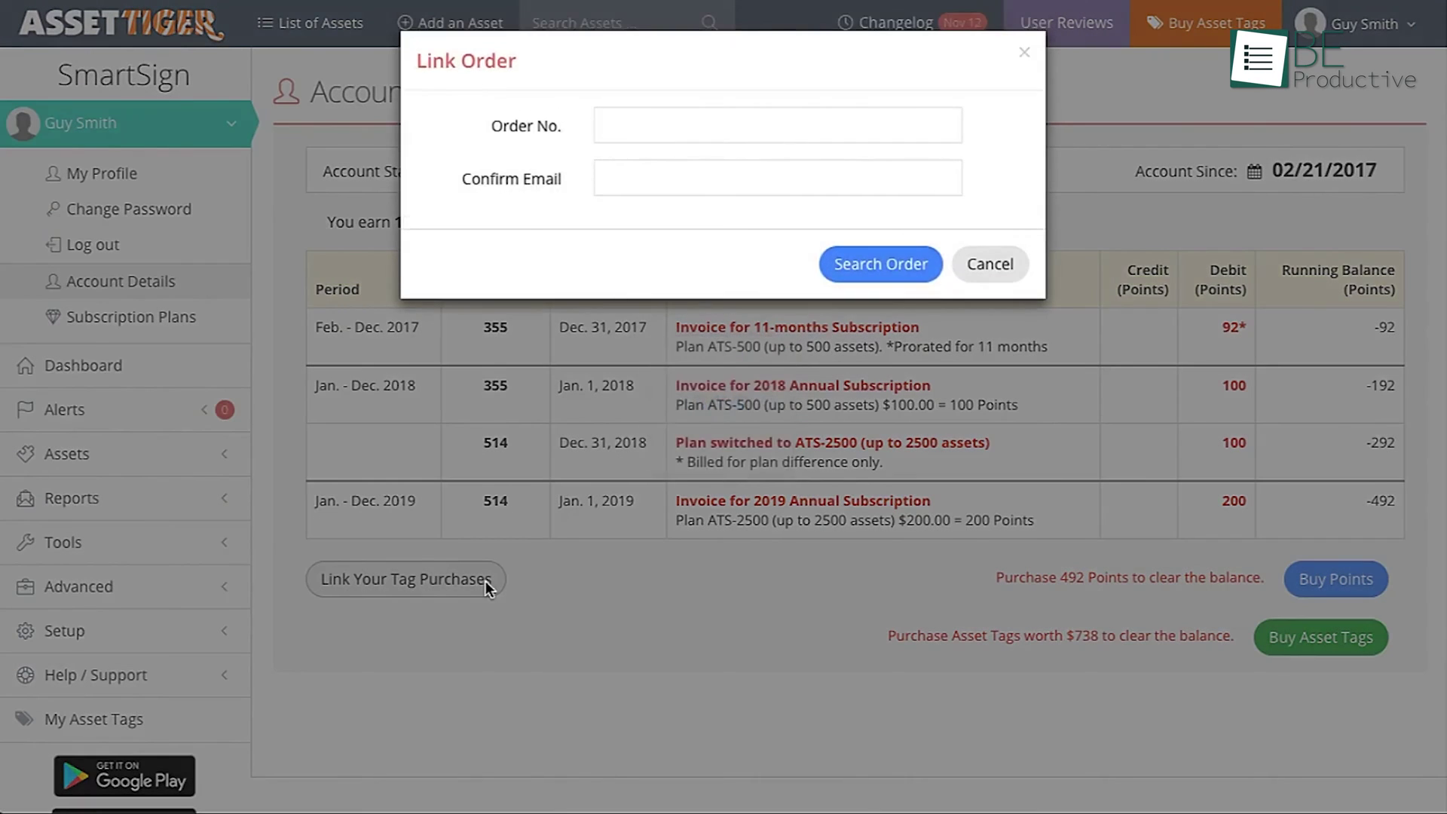
pyautogui.click(644, 128)
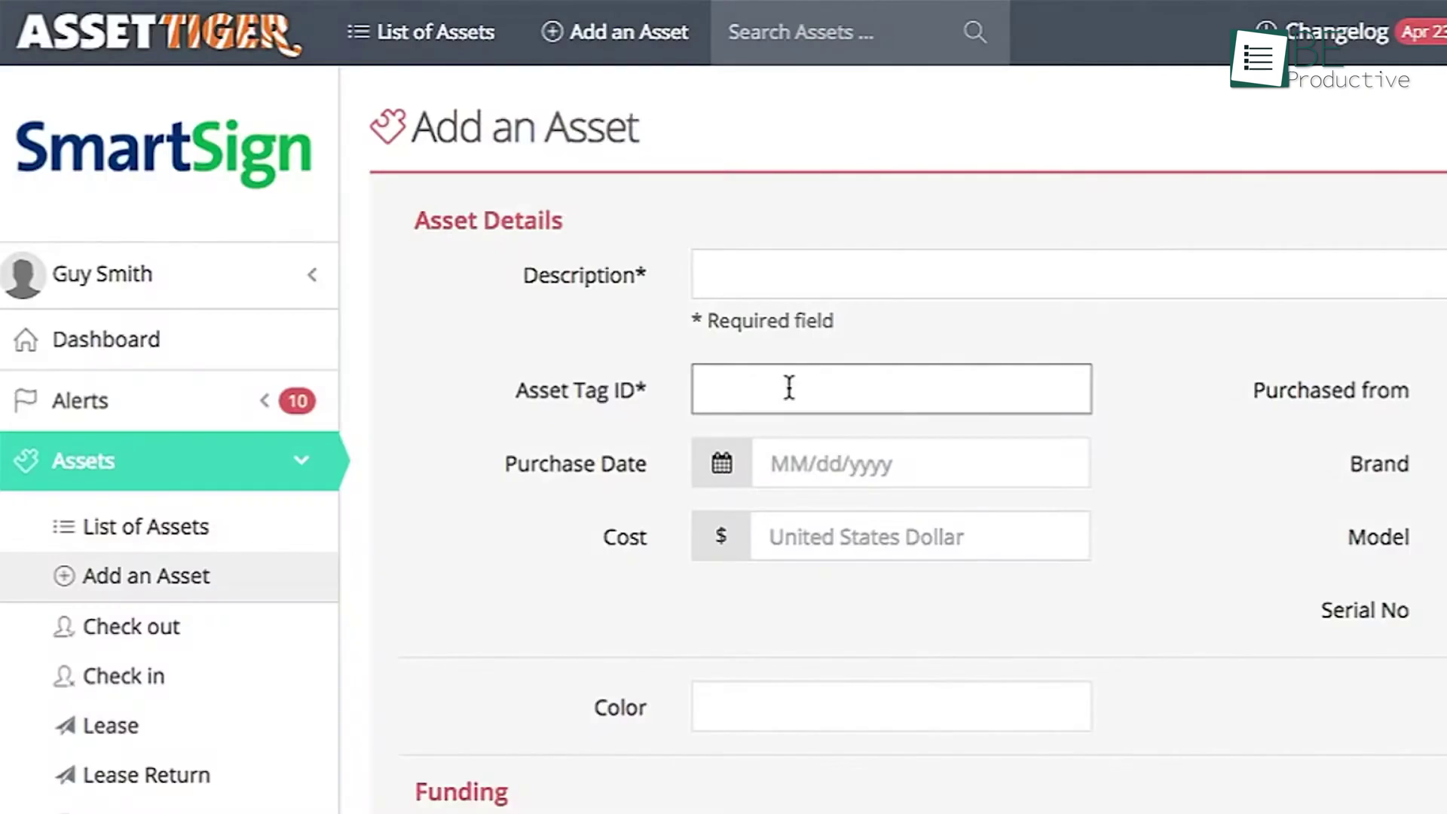
# Scan tag 00395 into Asset Tag ID and submit, then scan tag 14001
pyautogui.write('00395')
pyautogui.press('Return')
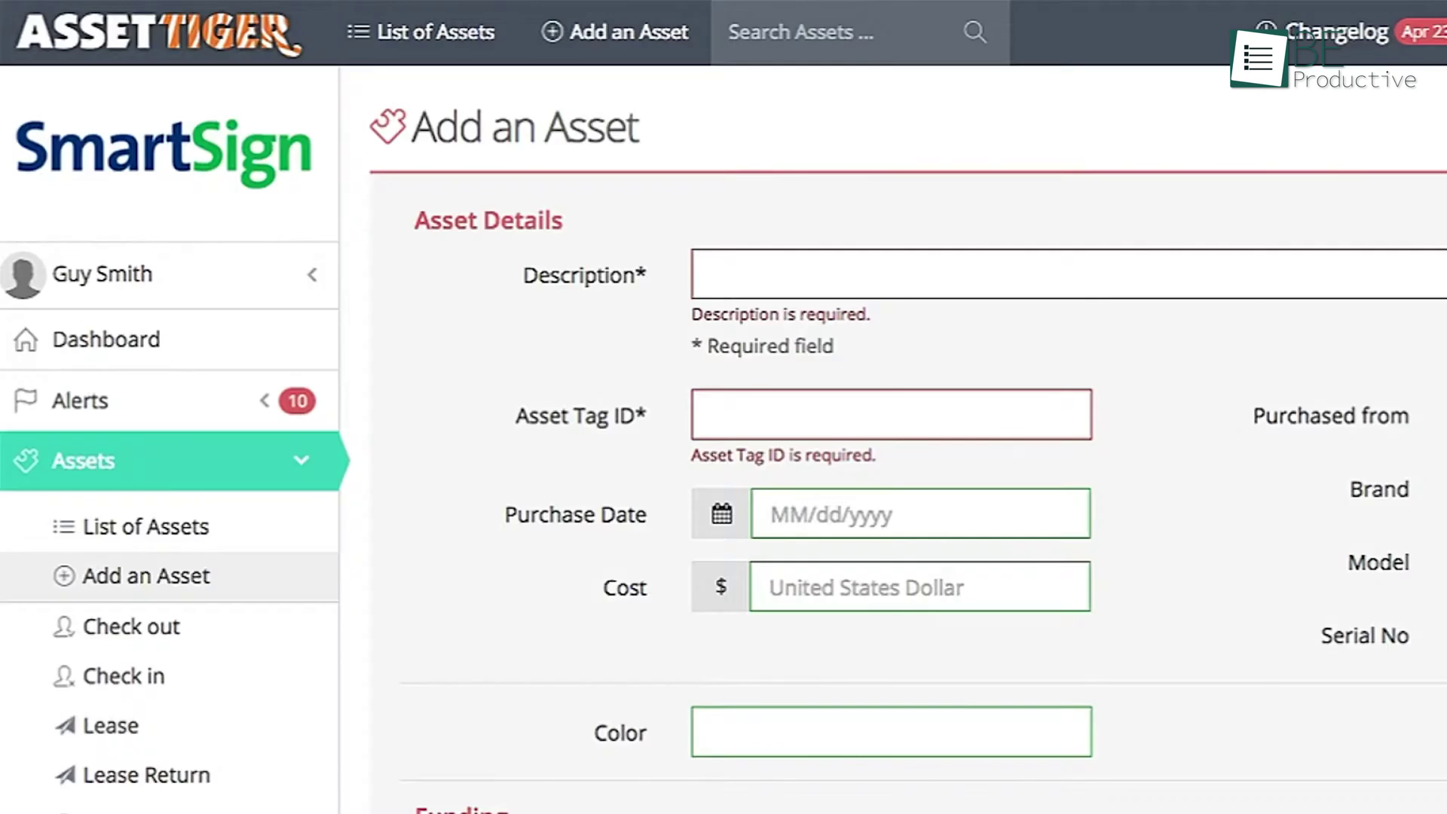
pyautogui.write('14001')
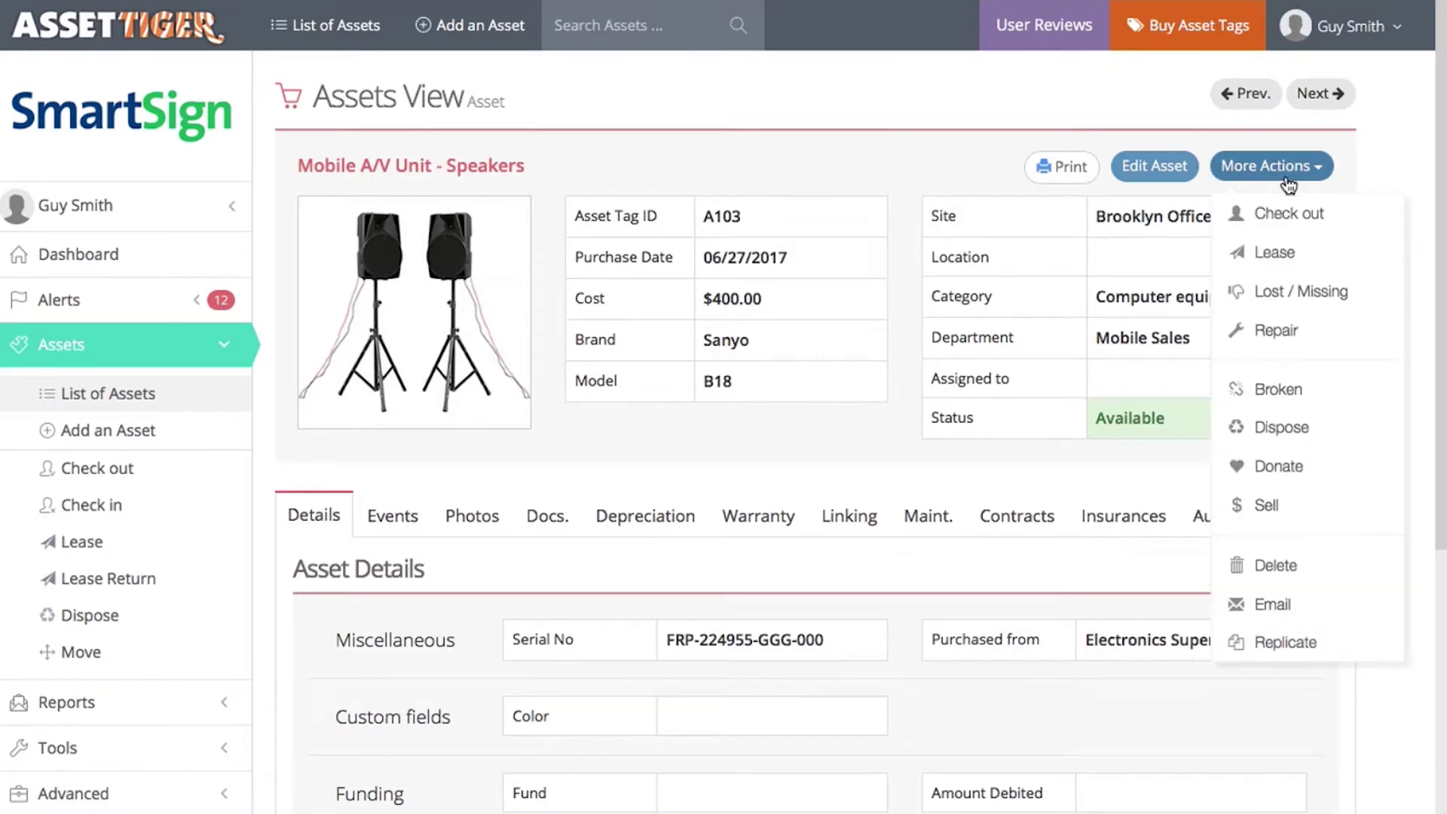
# Review the speakers' check-out dialog, then show the Mobile A/V Unit - Cart asset's linked assets
pyautogui.click(1291, 214)
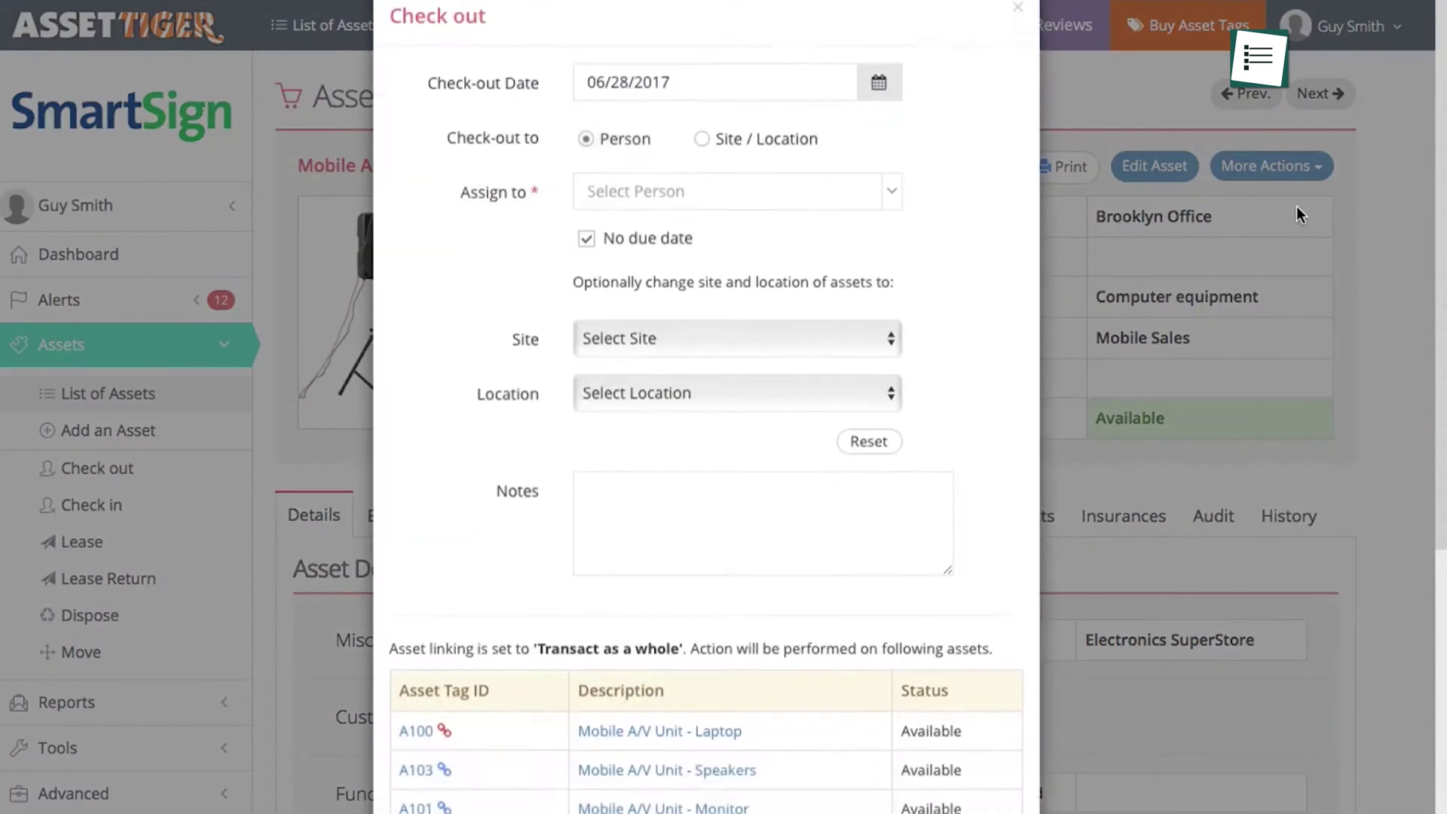
pyautogui.scroll(-3, 959, 223)
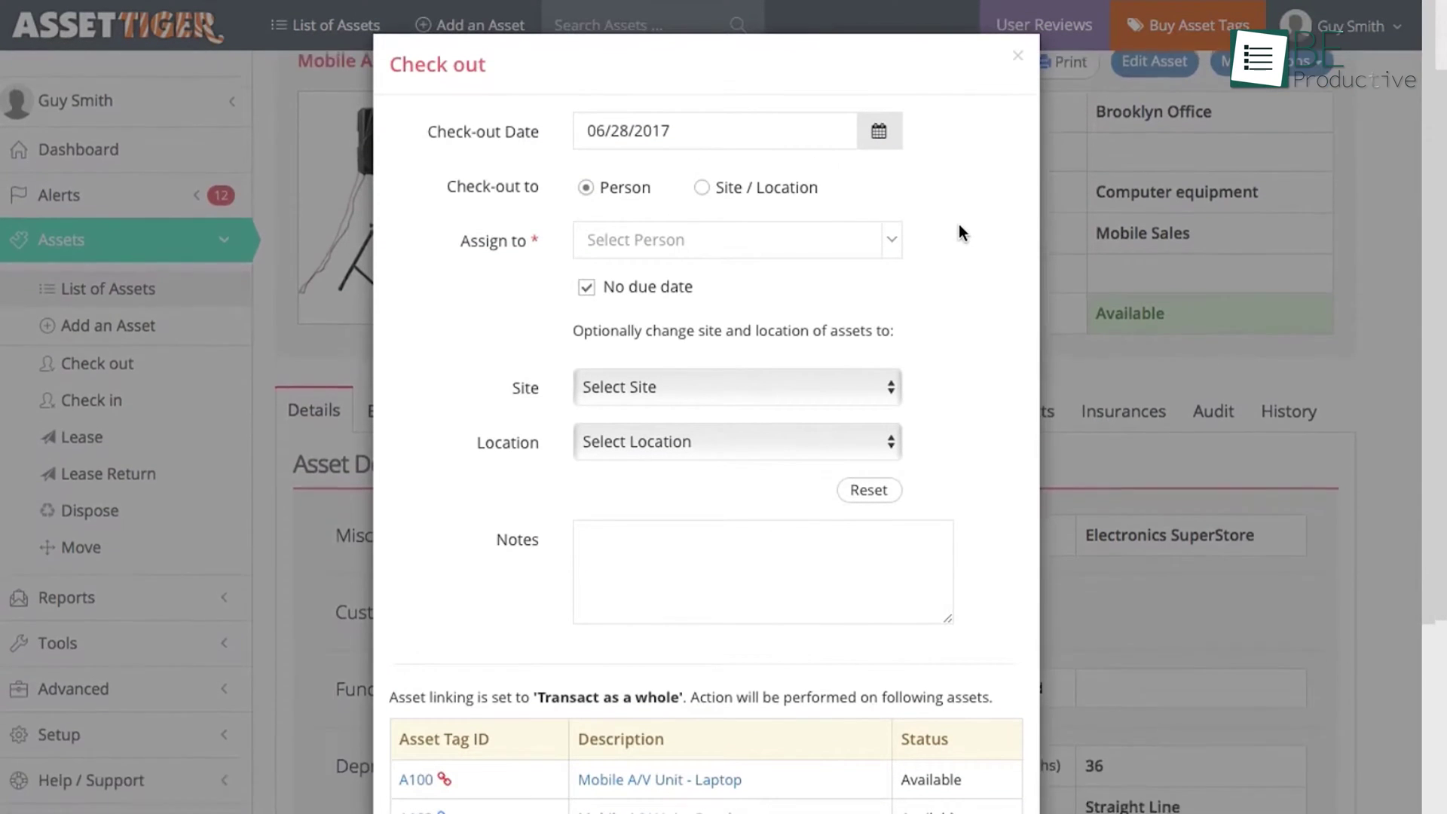
pyautogui.scroll(-3, 959, 224)
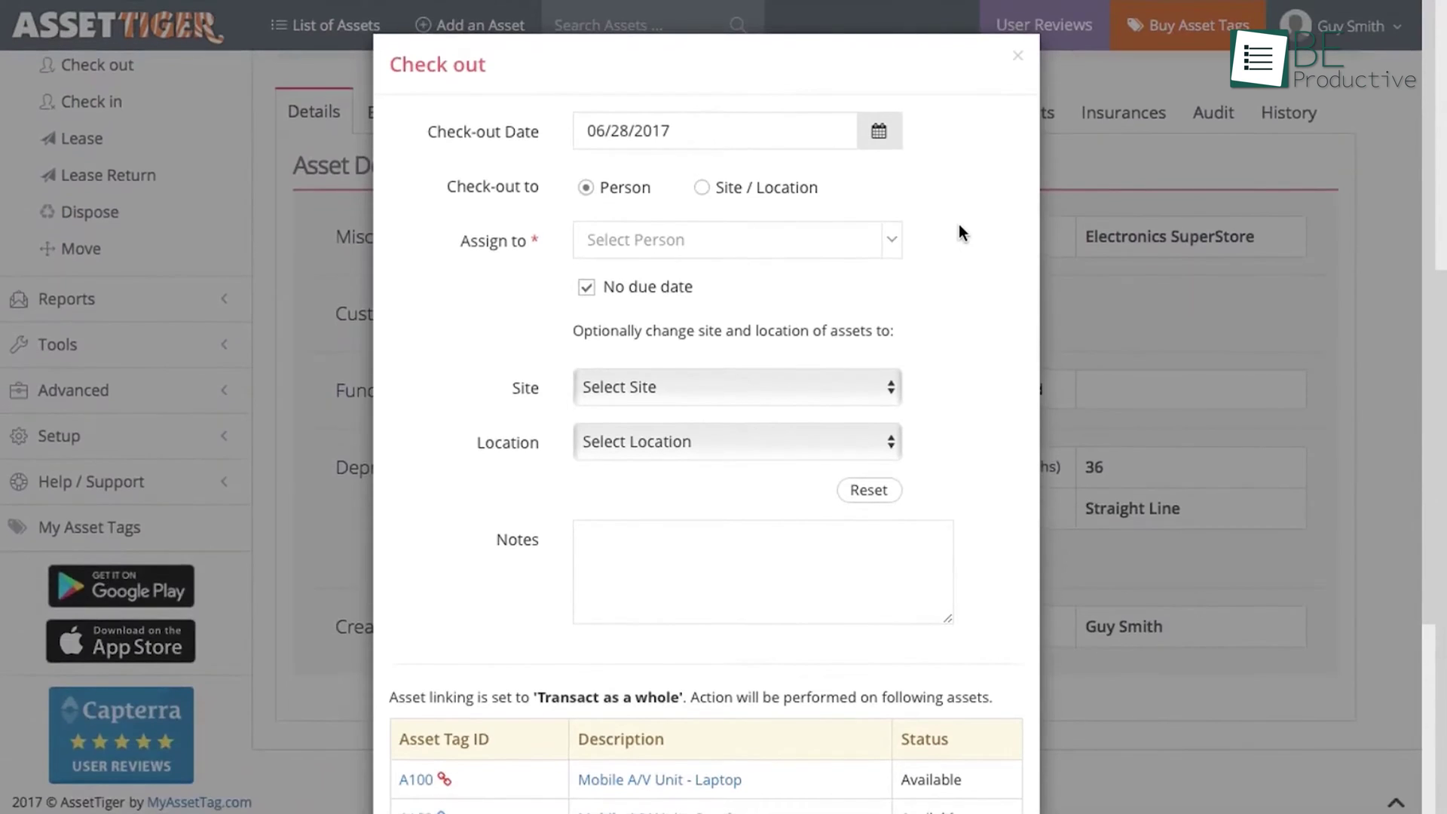
pyautogui.scroll(-4, 954, 423)
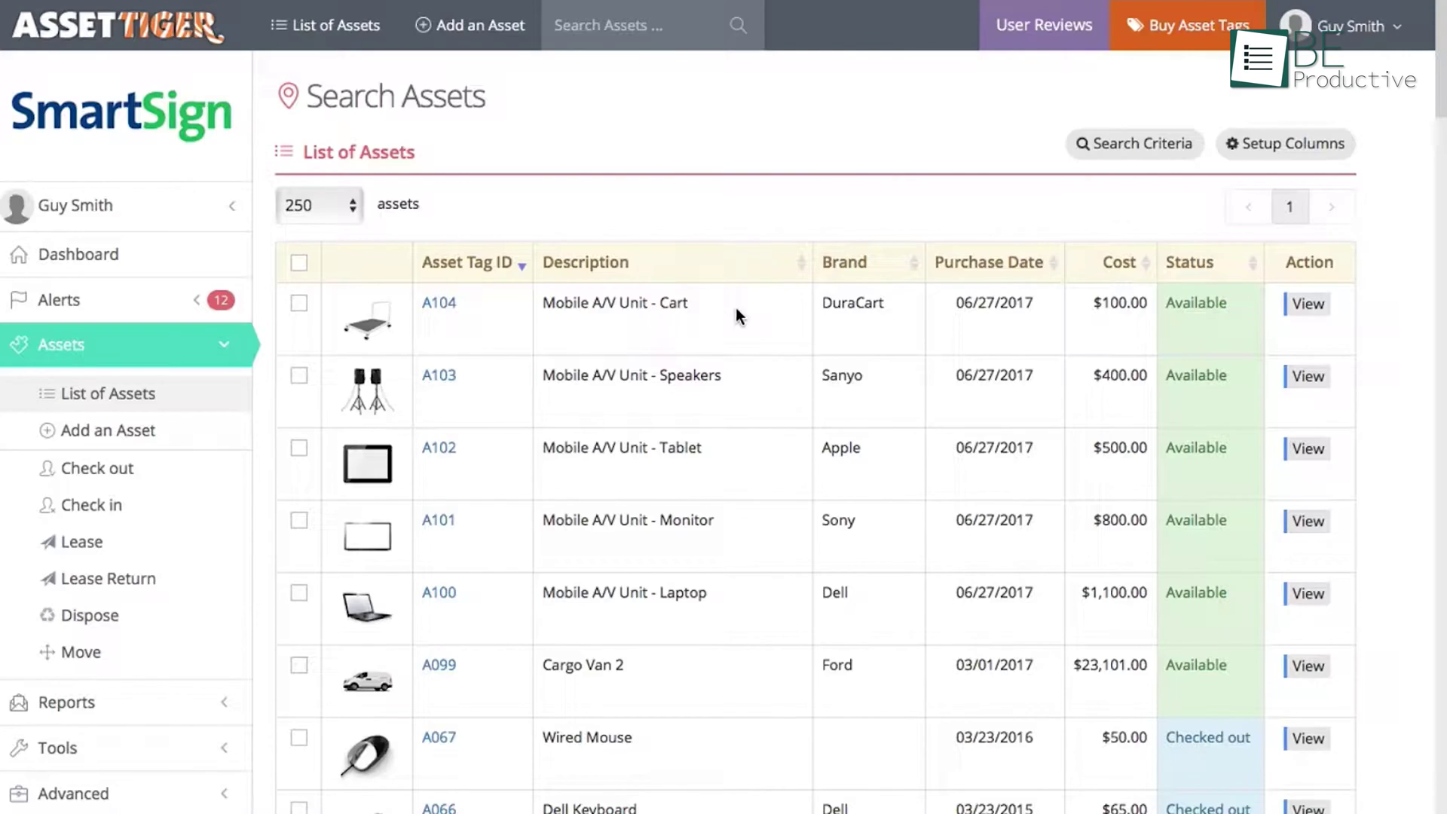
pyautogui.click(1297, 308)
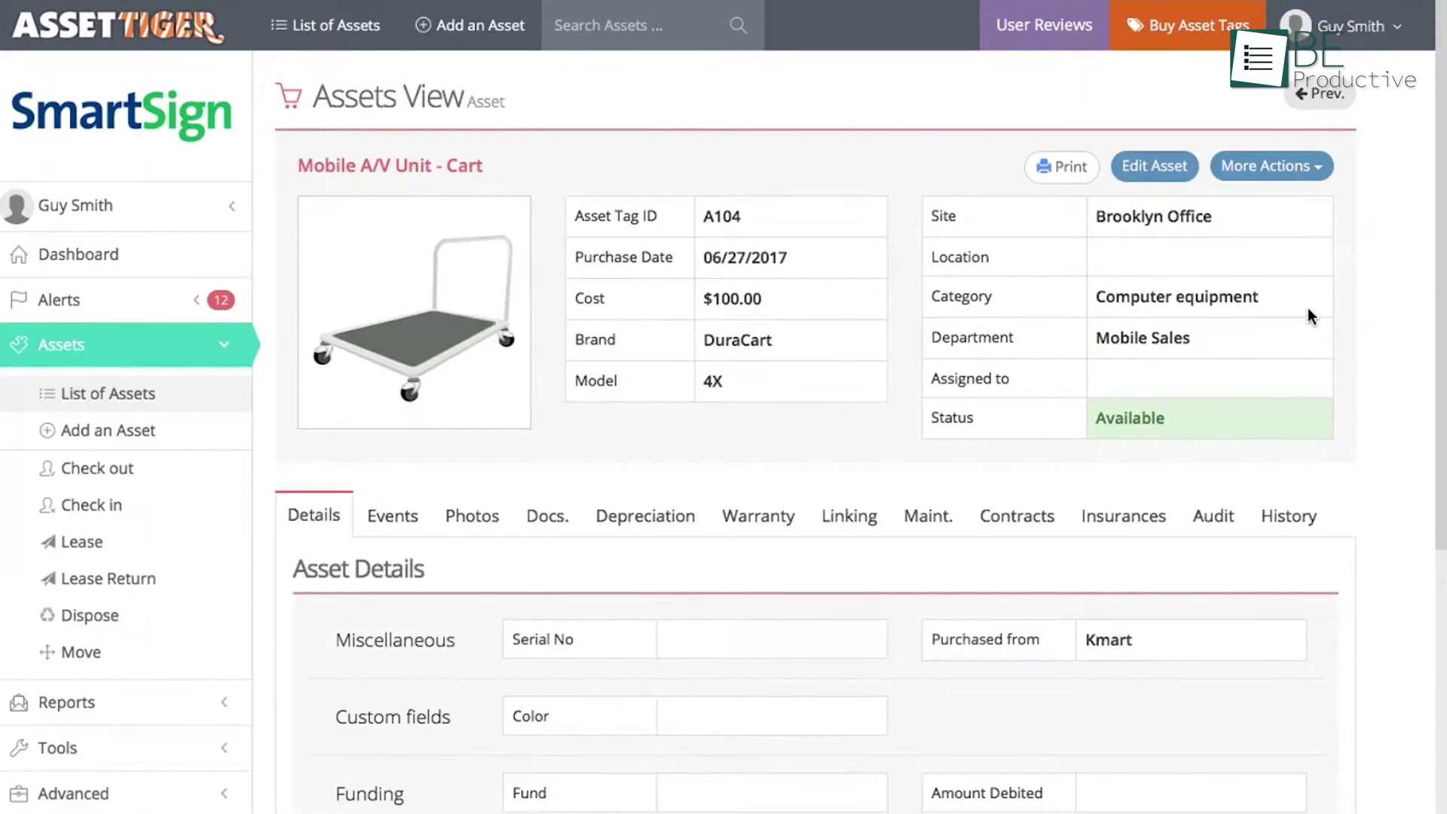
pyautogui.click(860, 518)
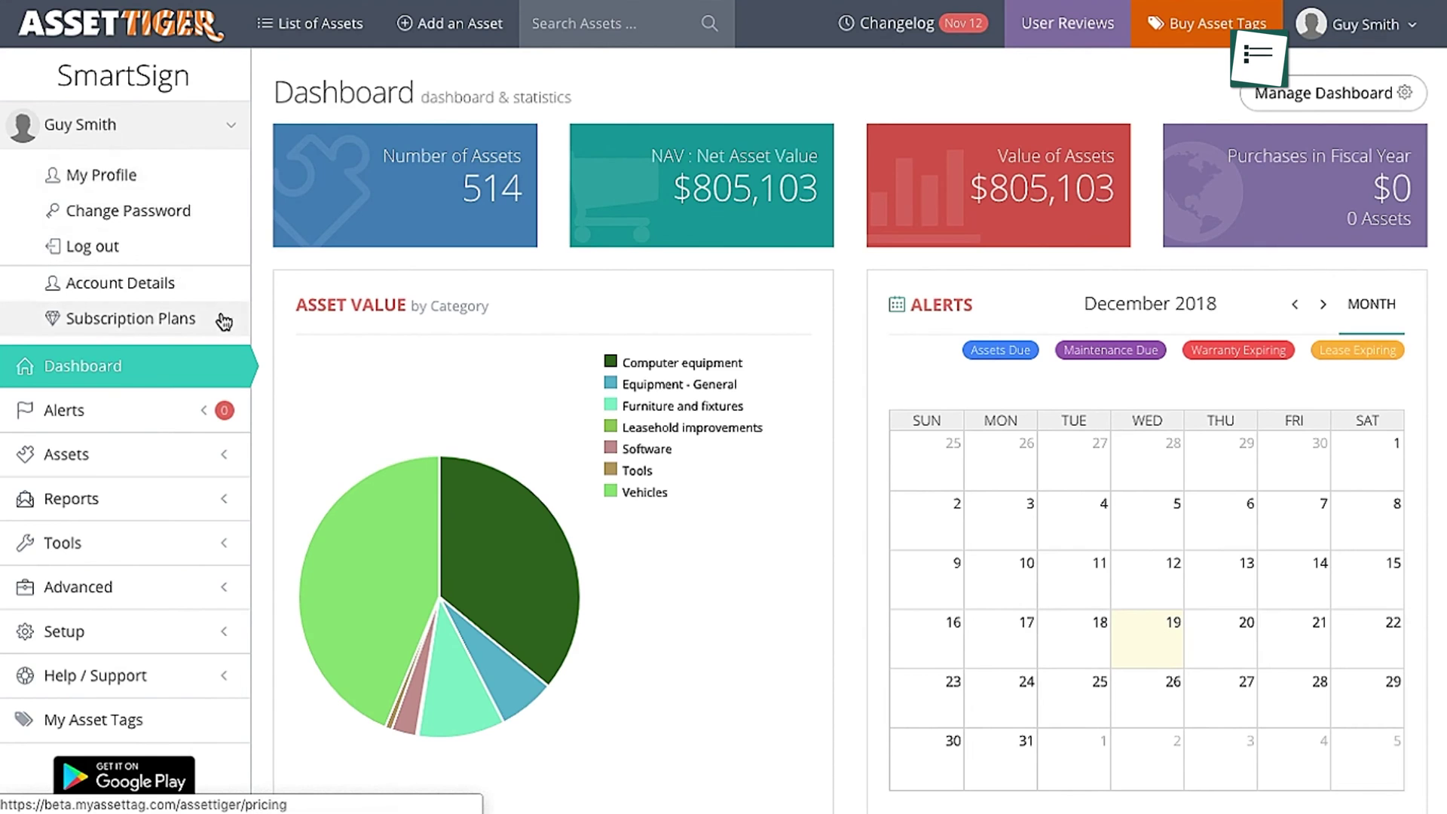
pyautogui.click(224, 321)
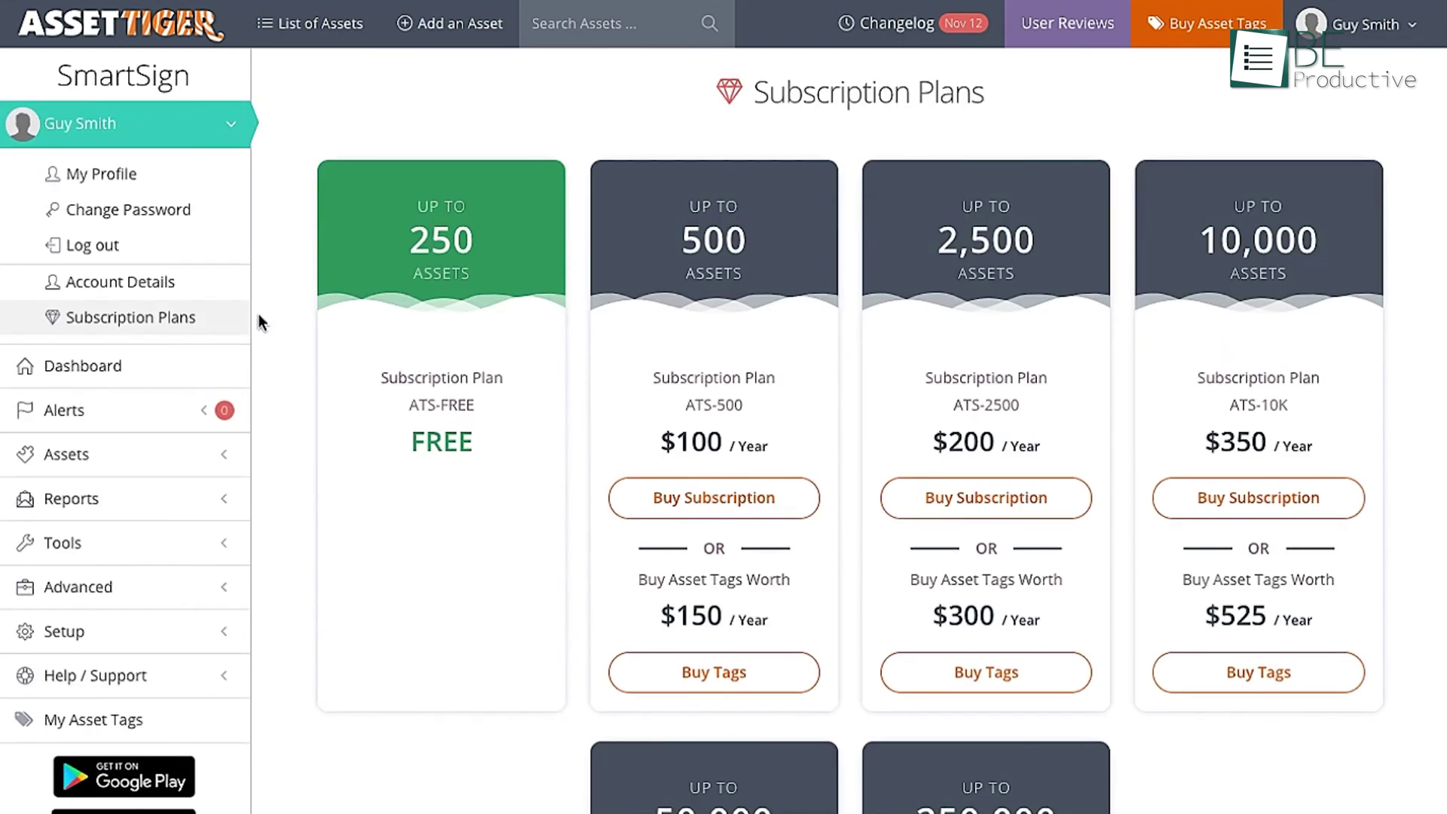
pyautogui.scroll(-6, 1415, 219)
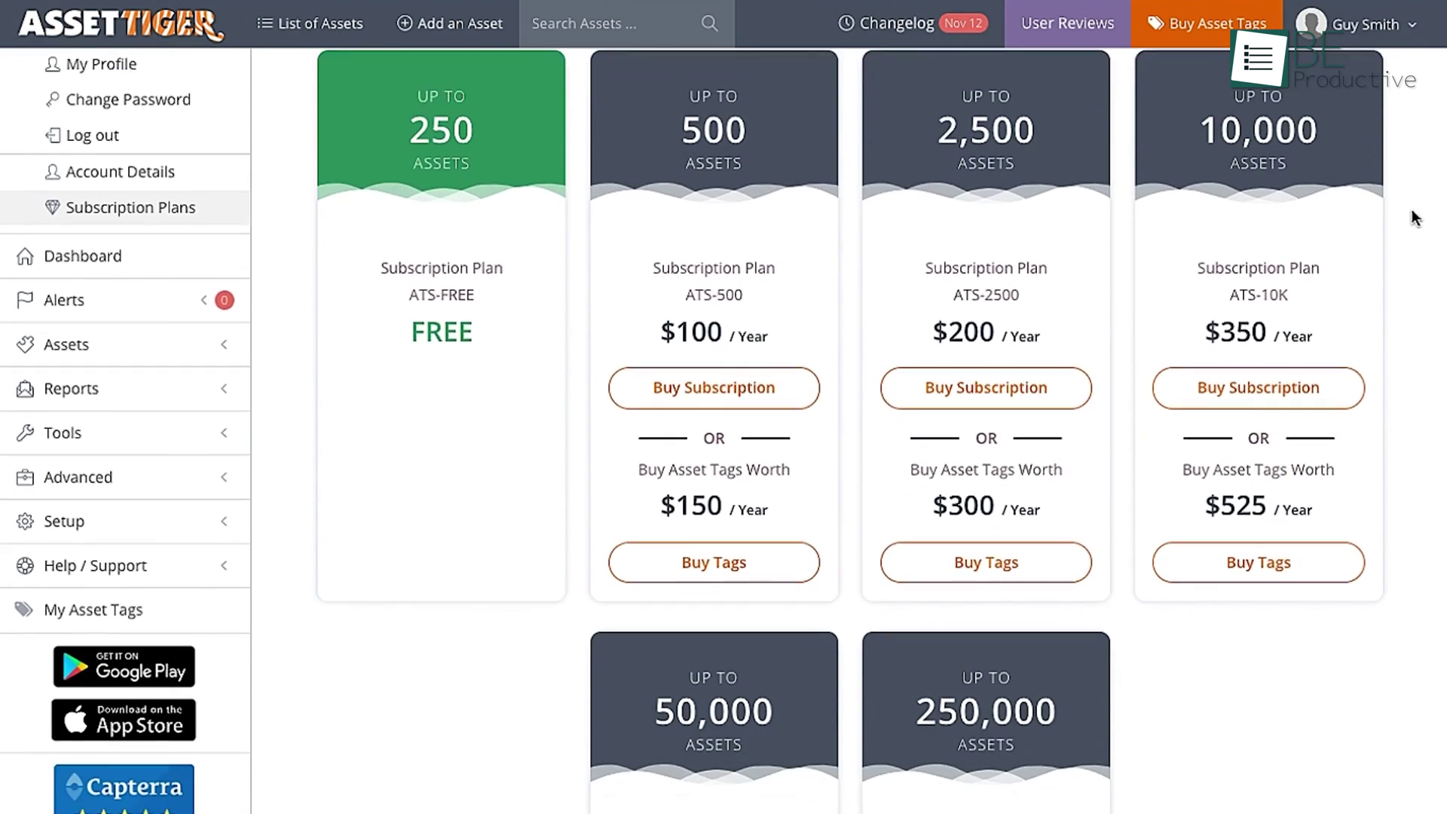
pyautogui.scroll(-1, 1414, 218)
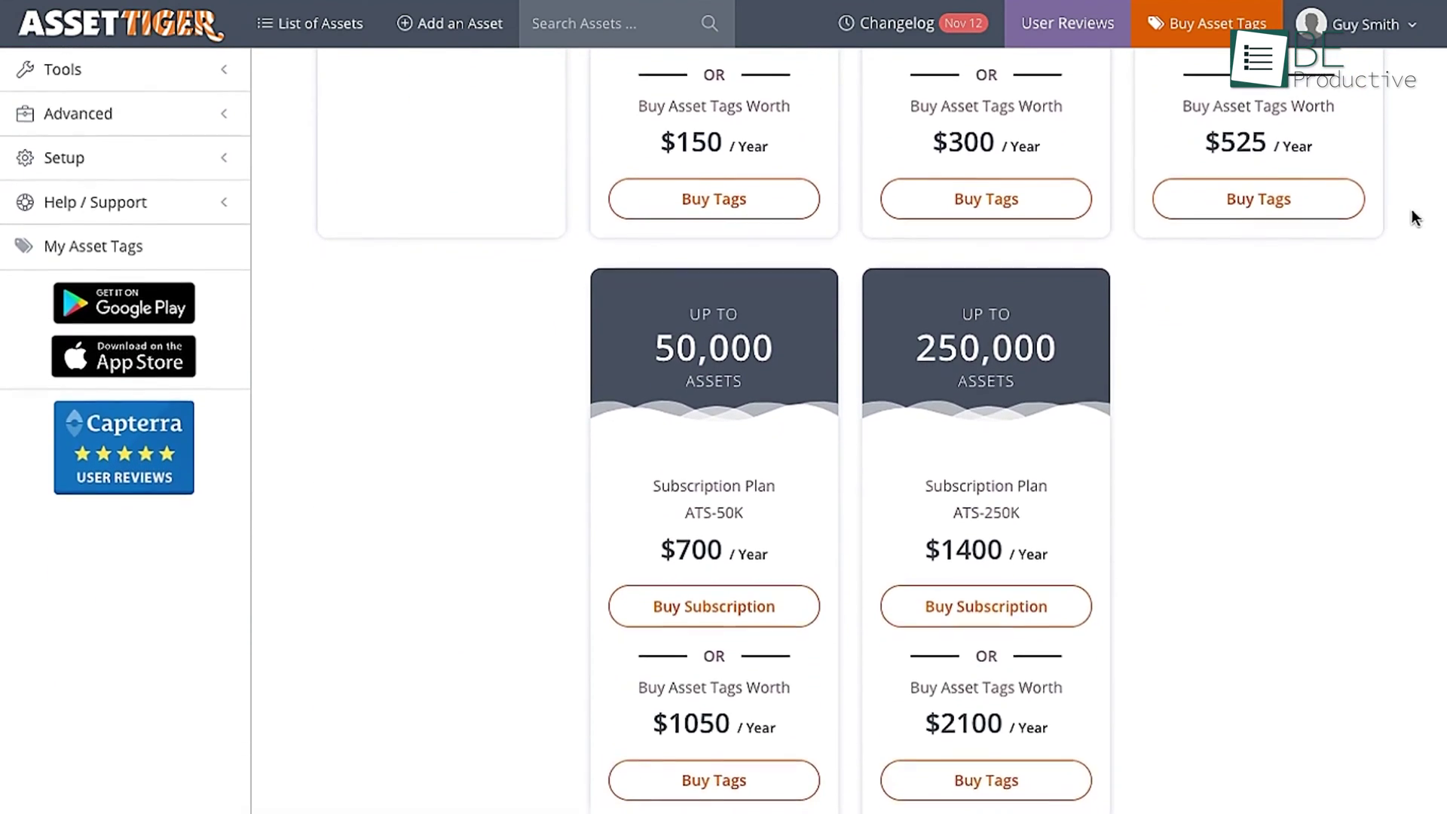
pyautogui.scroll(1, 1415, 218)
pyautogui.scroll(6, 1415, 219)
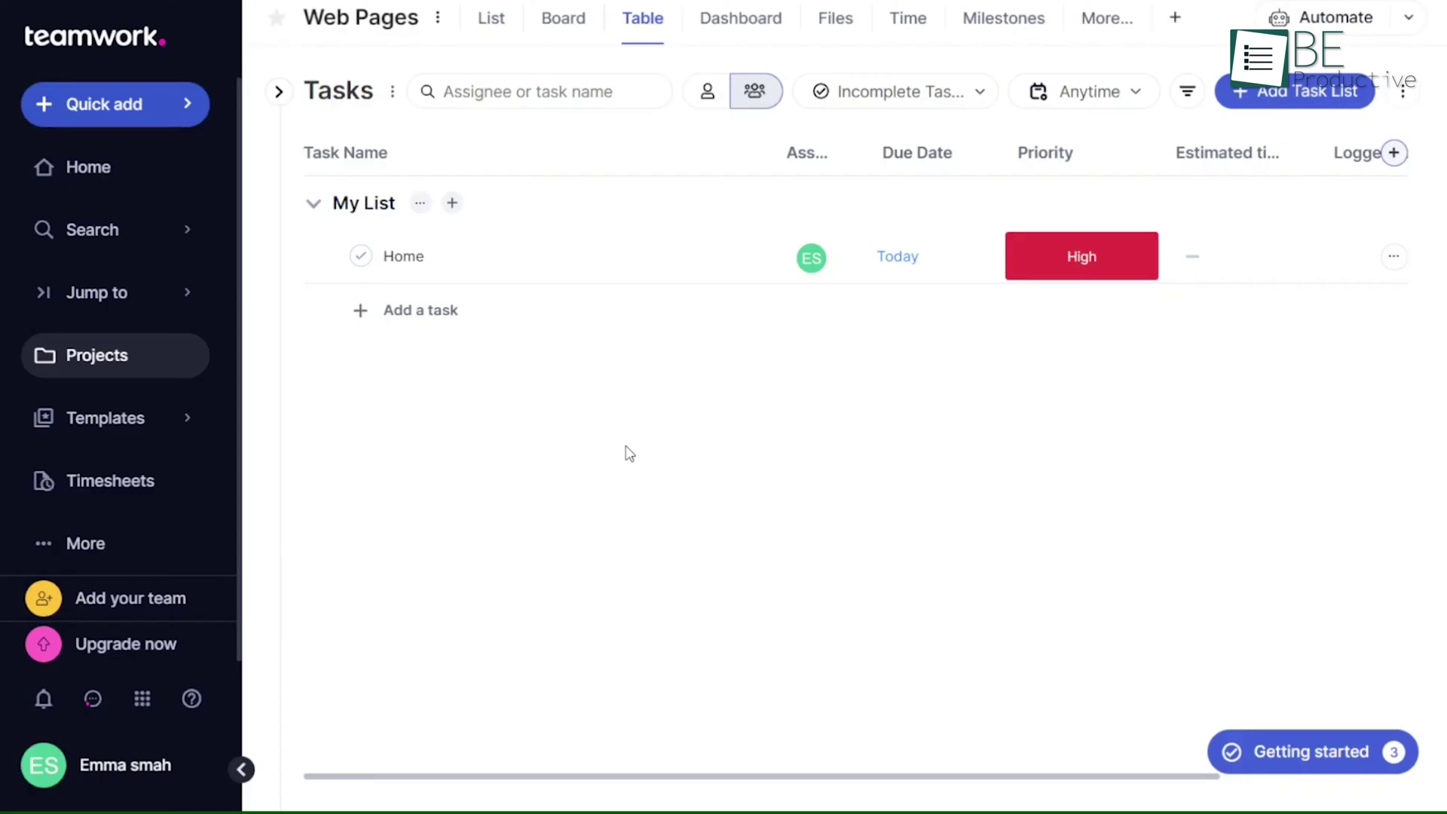
# Start a new task list and browse the Give better estimates and Manage multiple projects sections
pyautogui.click(438, 312)
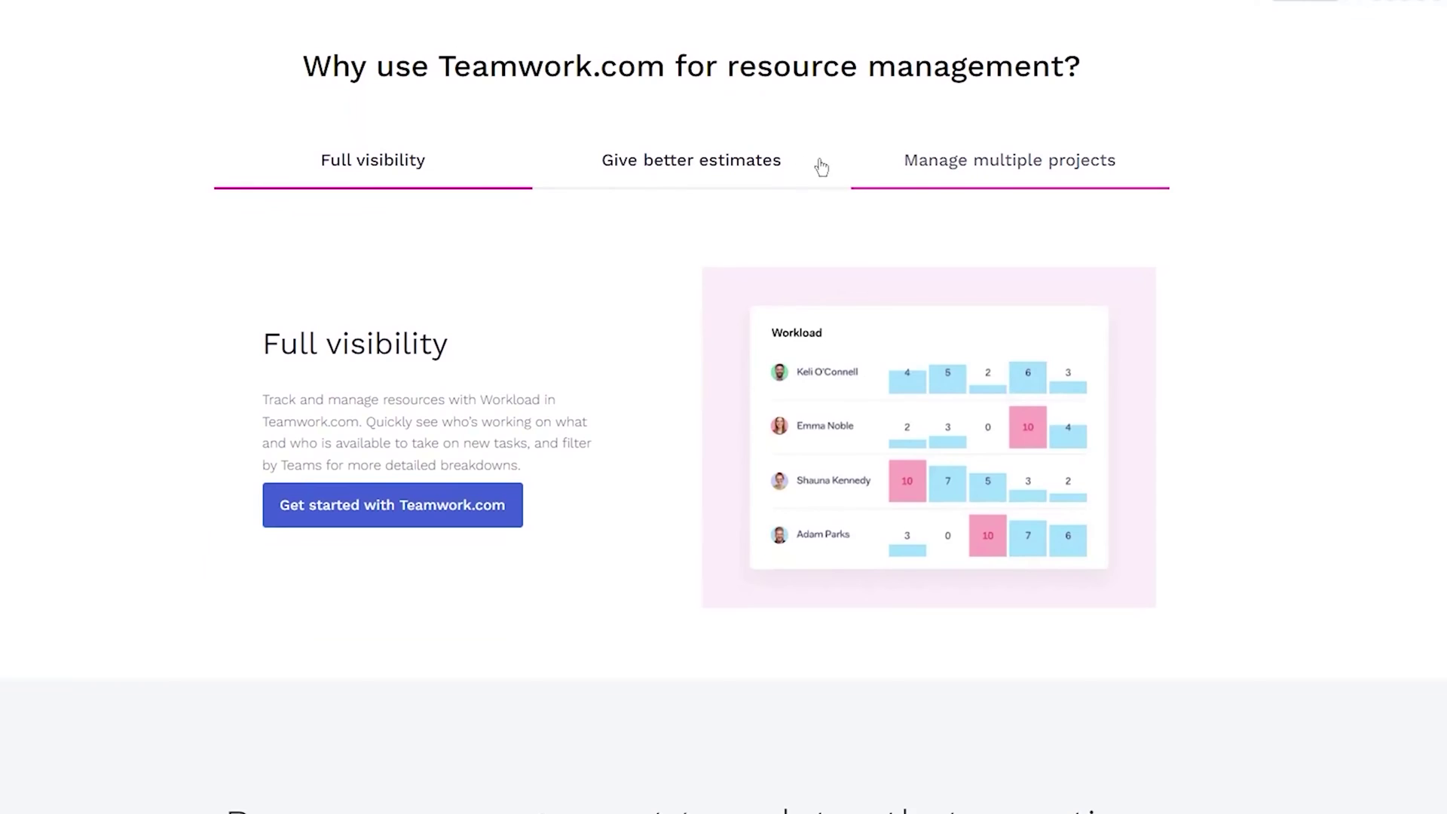
pyautogui.click(769, 162)
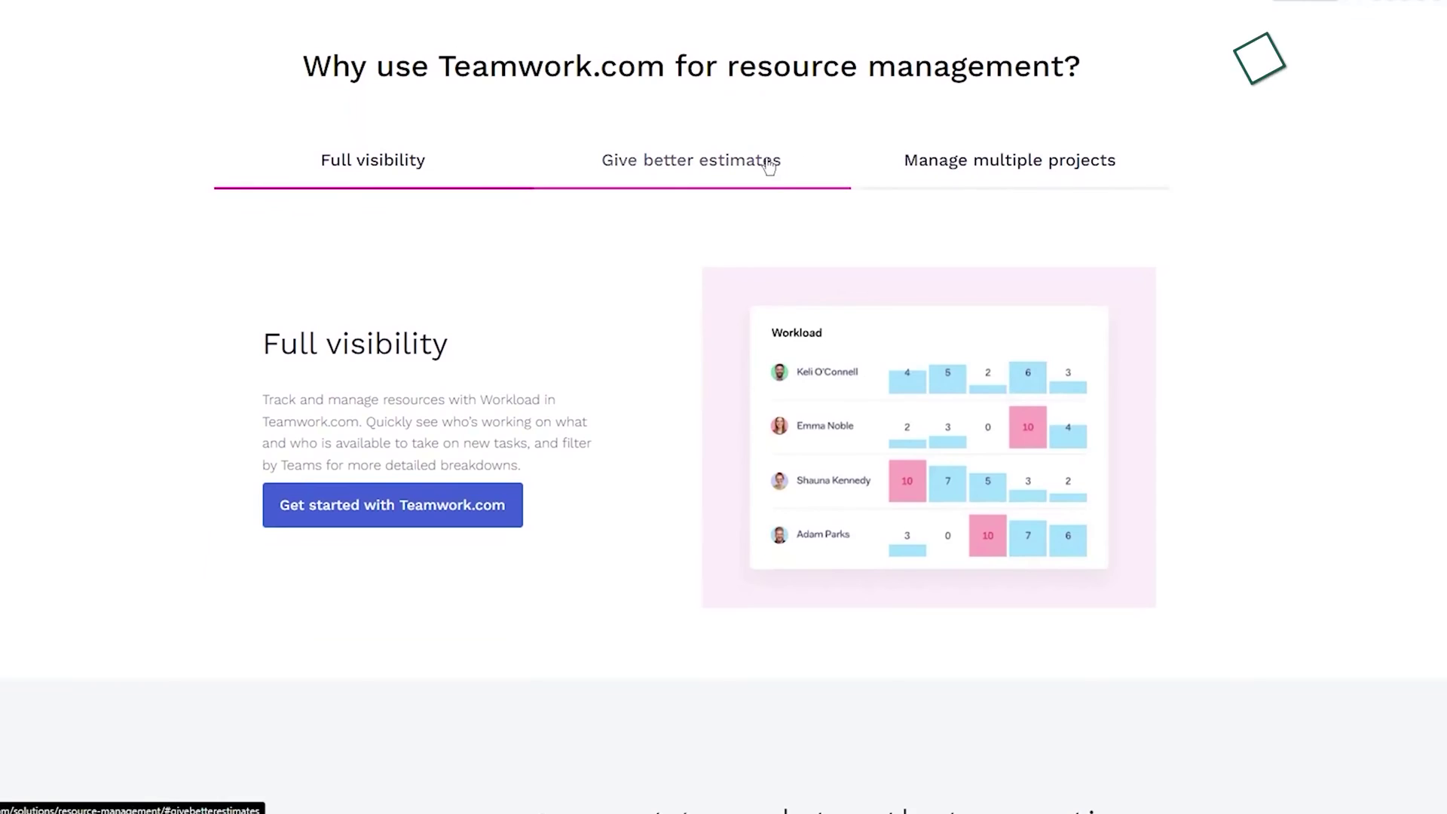
pyautogui.click(937, 178)
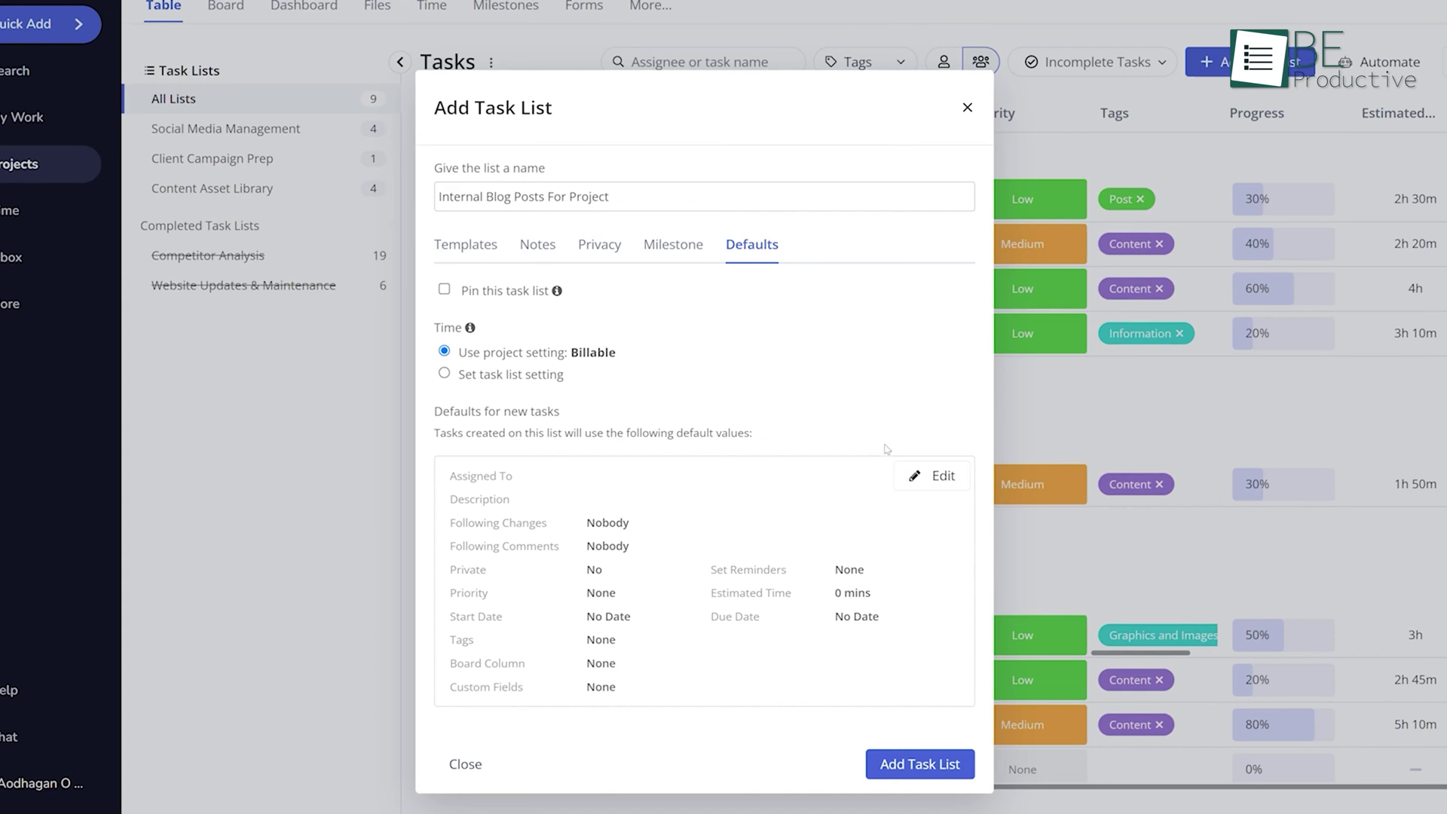
# Give new tasks a default assignee and a Day 10 default due date, then show all task lists
pyautogui.click(944, 481)
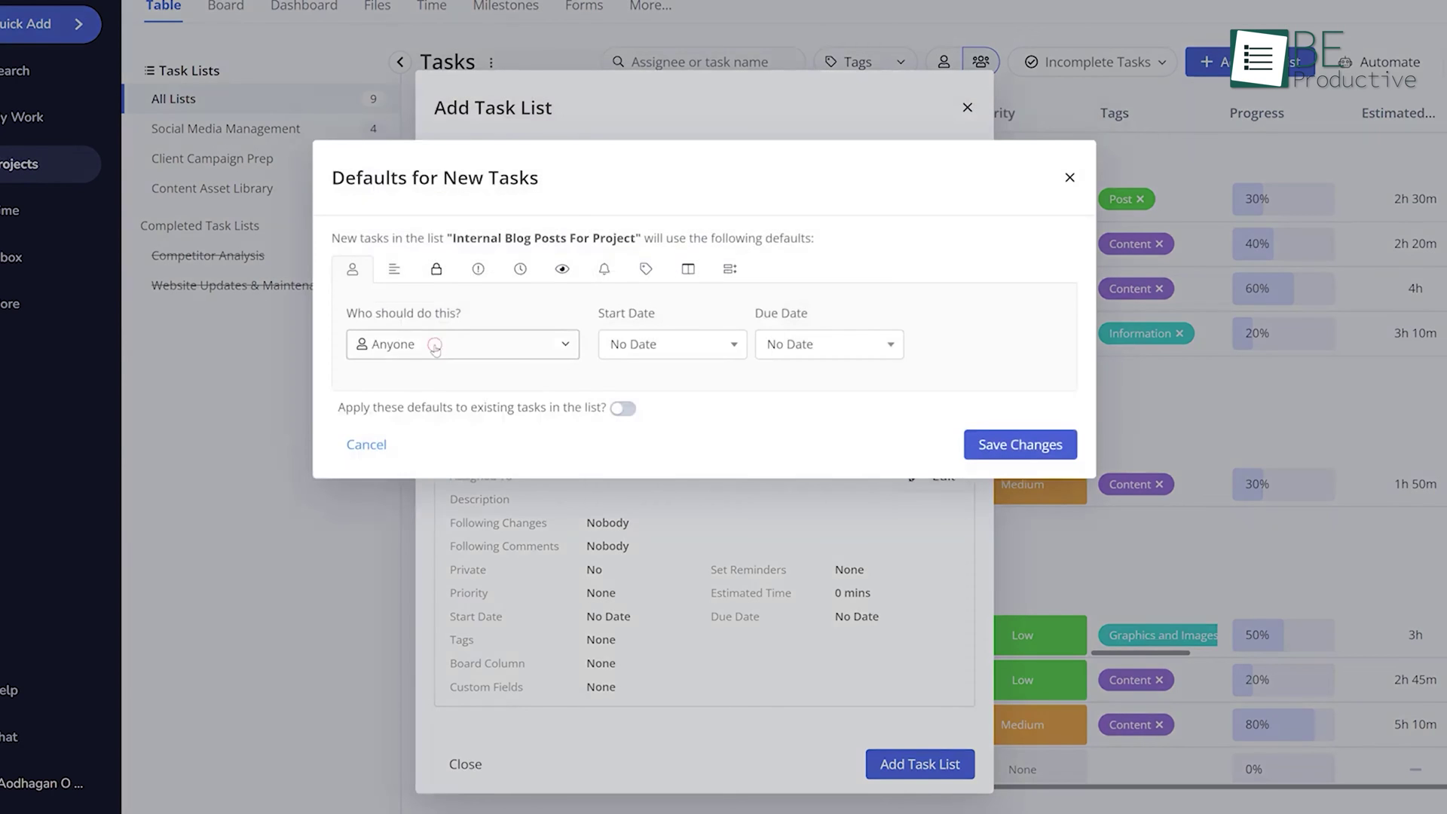
pyautogui.click(433, 345)
pyautogui.click(429, 452)
pyautogui.click(820, 351)
pyautogui.scroll(-3, 795, 552)
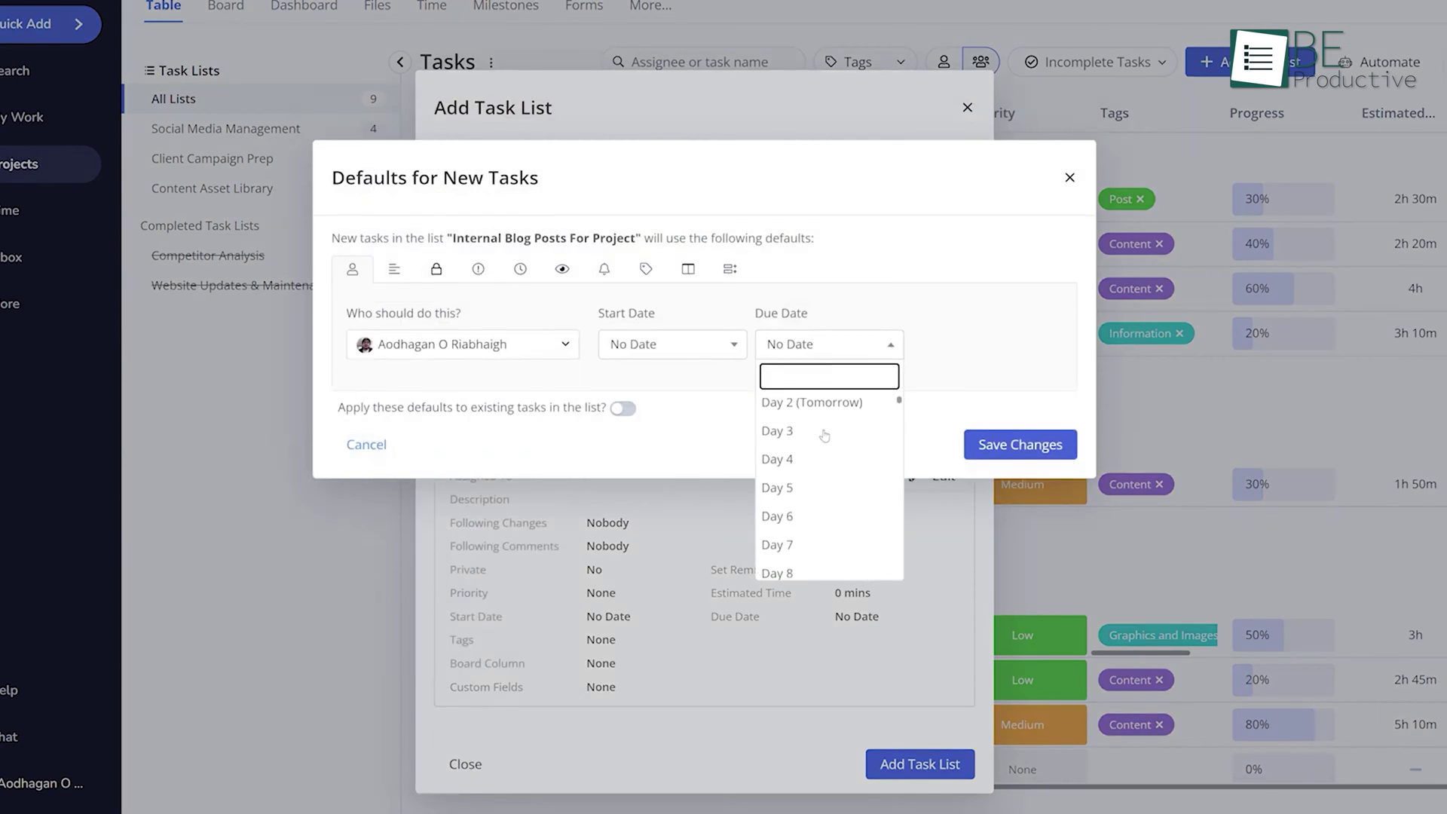
pyautogui.click(784, 568)
pyautogui.click(1020, 444)
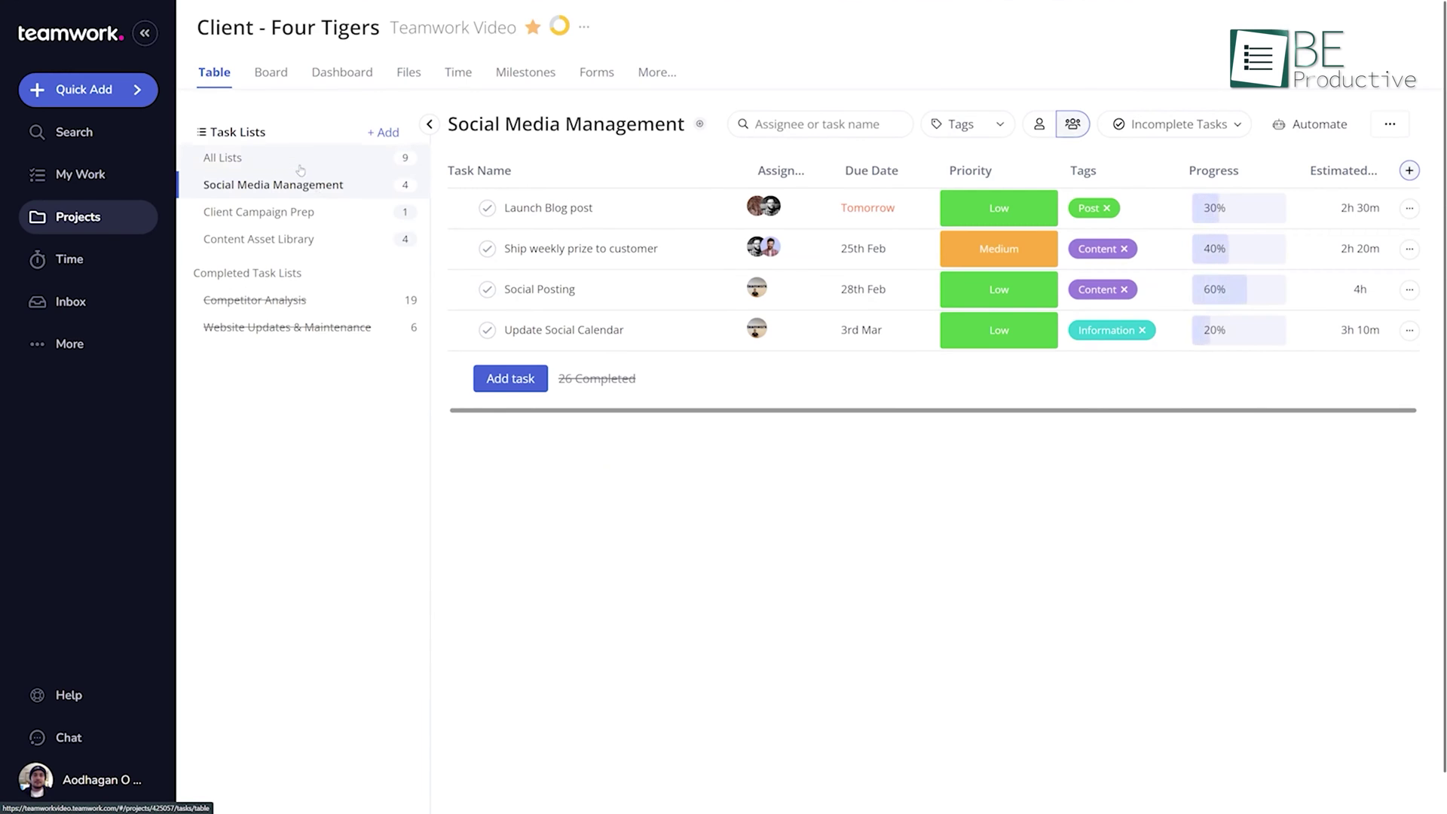
pyautogui.click(300, 164)
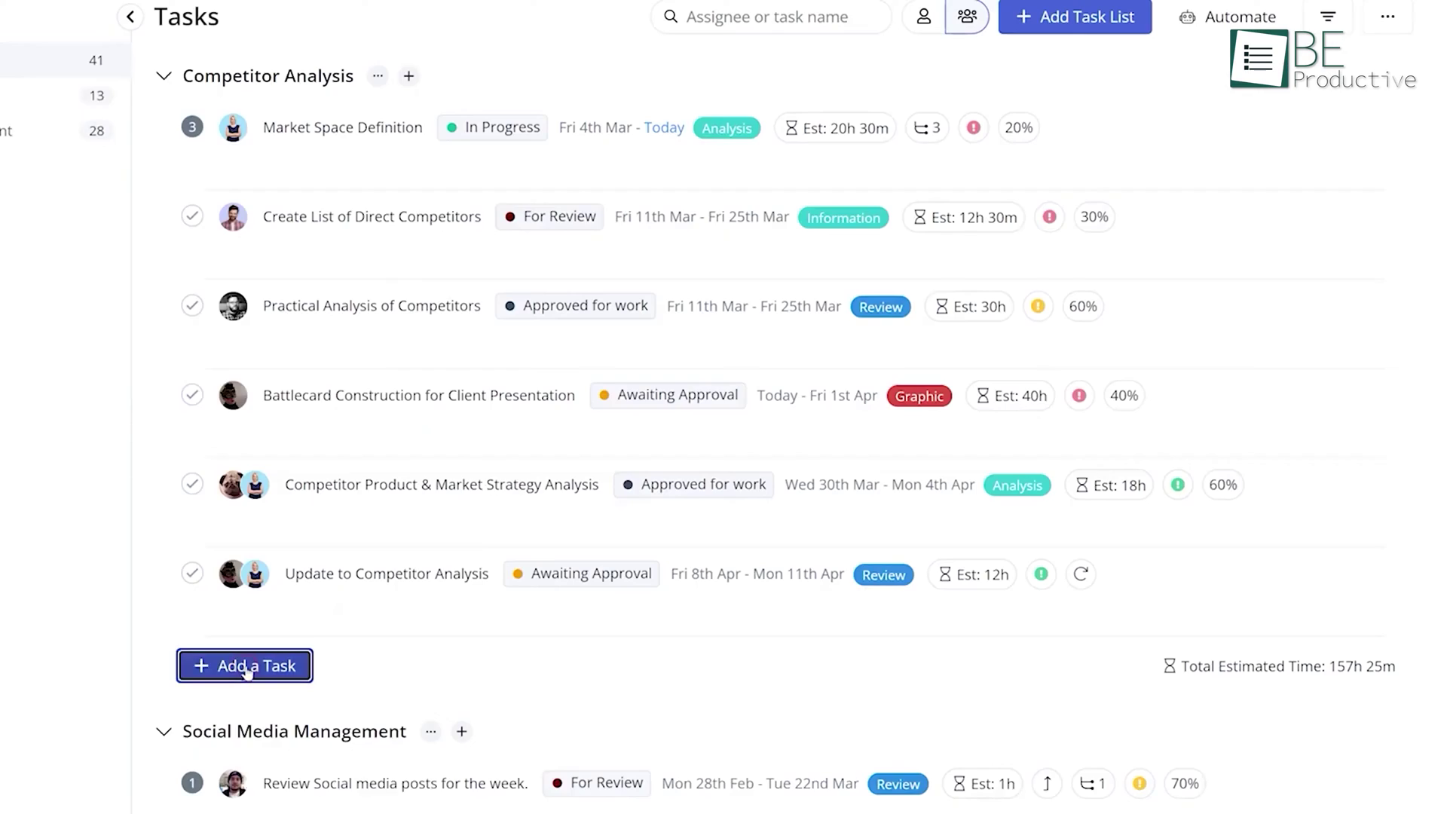
# Create the list and add task 'Present full analysis' for yourself, starting today, due 20/04/2022
pyautogui.click(244, 669)
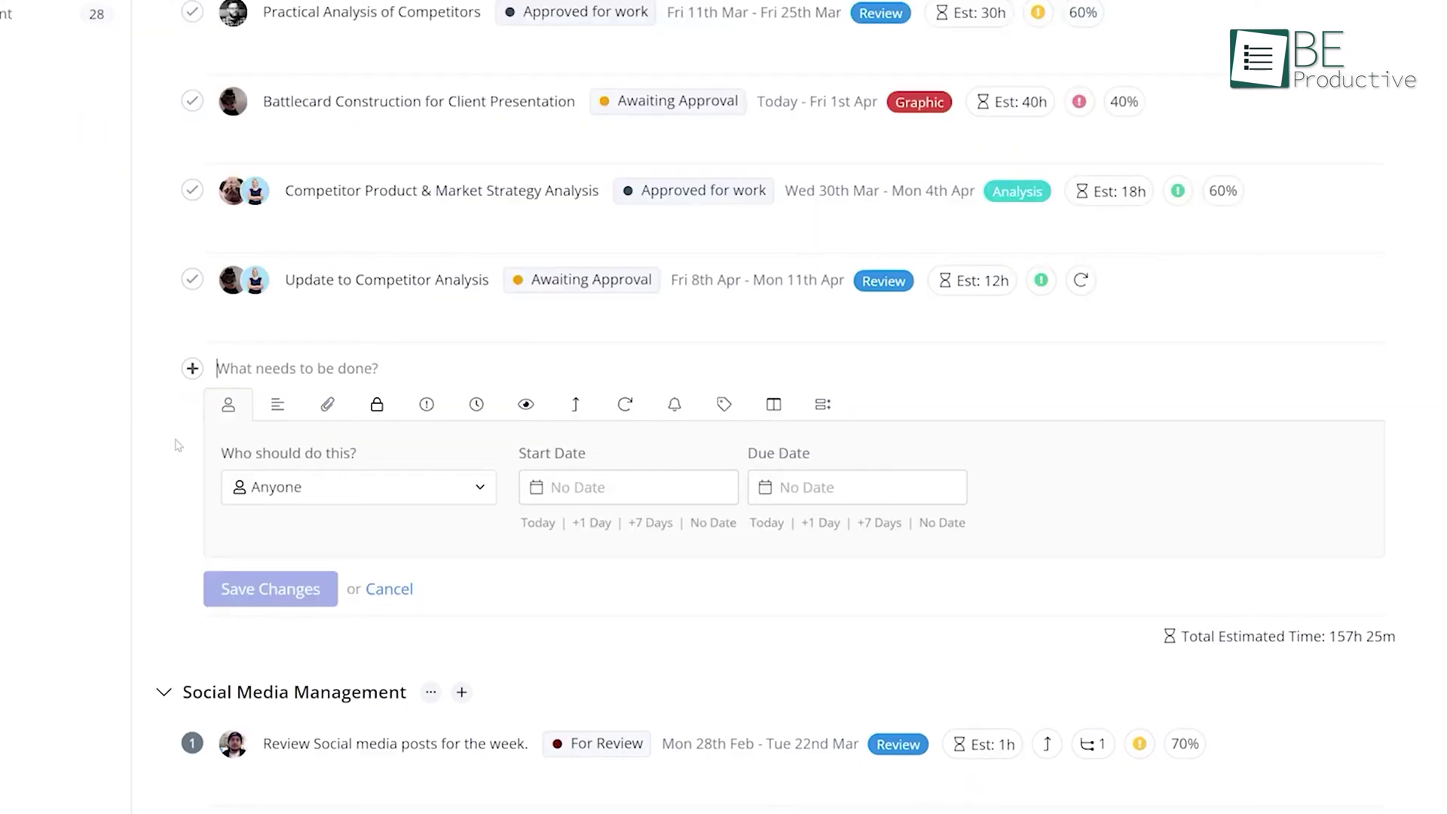
pyautogui.click(264, 367)
pyautogui.write('Present full analysis')
pyautogui.click(324, 488)
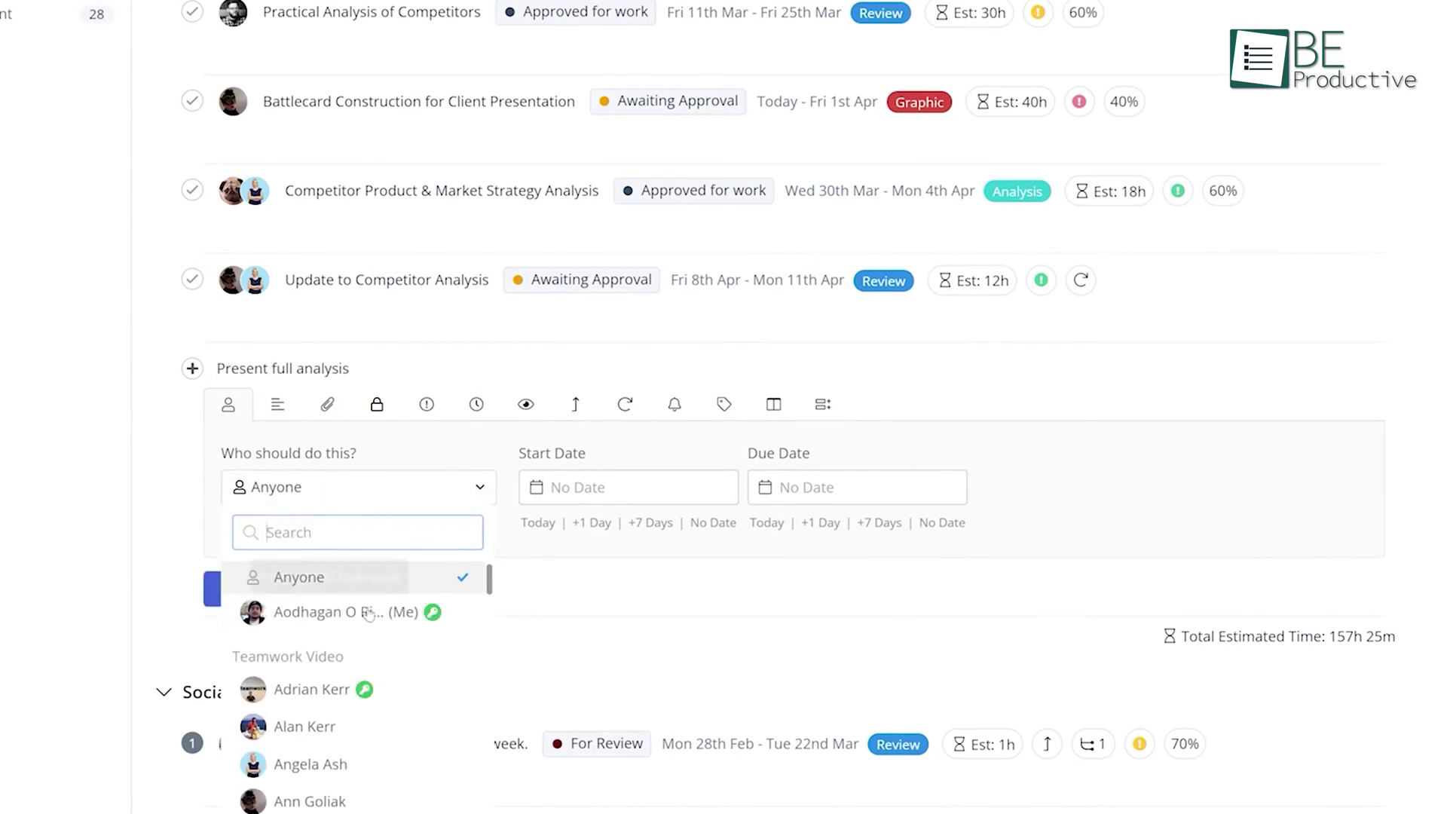
pyautogui.click(332, 607)
pyautogui.click(537, 522)
pyautogui.click(799, 487)
pyautogui.click(813, 677)
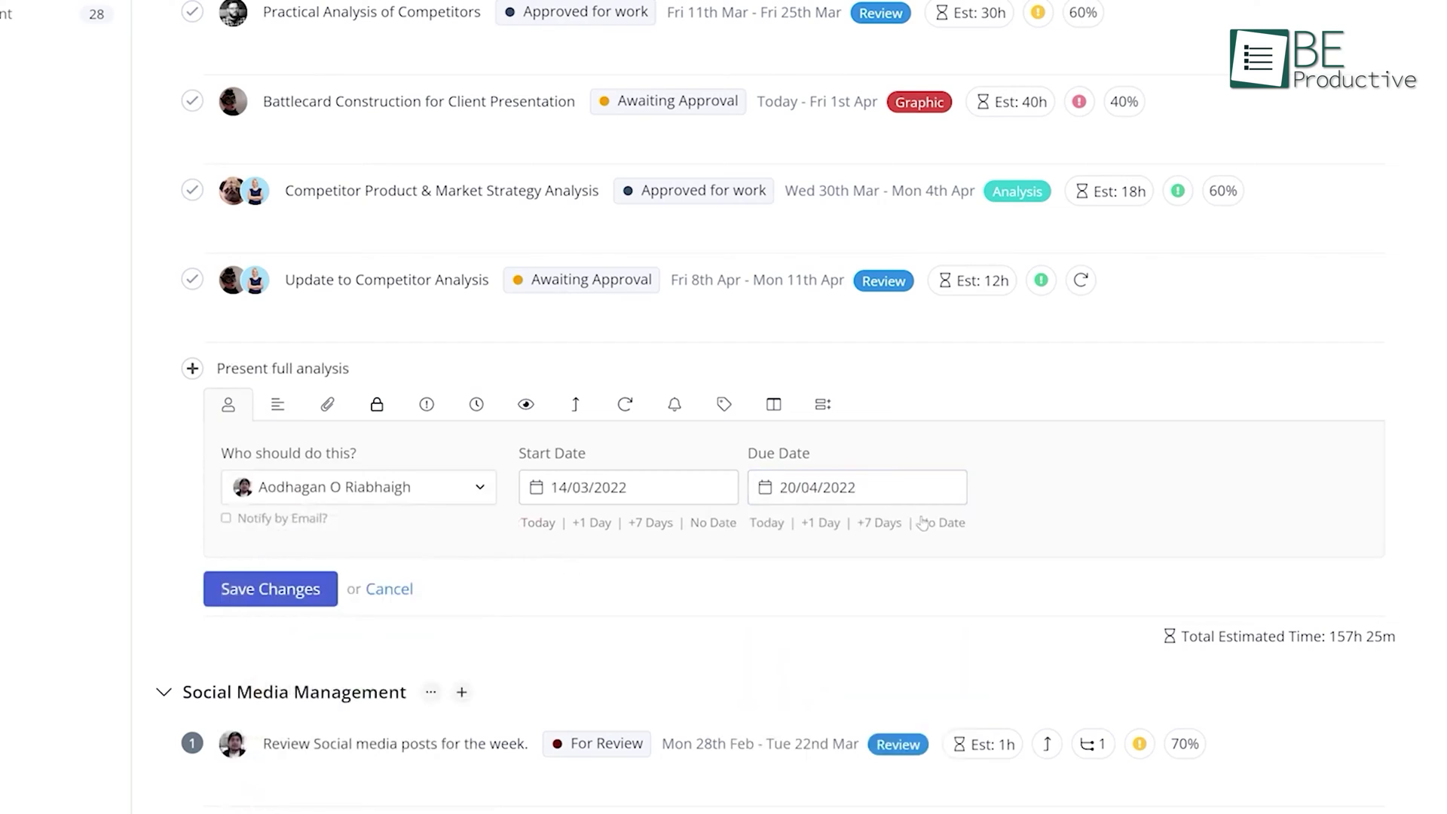
# Describe the task as 'Final presentation of competitor analysis to client.' and add two teammates as comment followers
pyautogui.click(277, 406)
pyautogui.write('Final presentation of competitor analysis to client.')
pyautogui.click(327, 405)
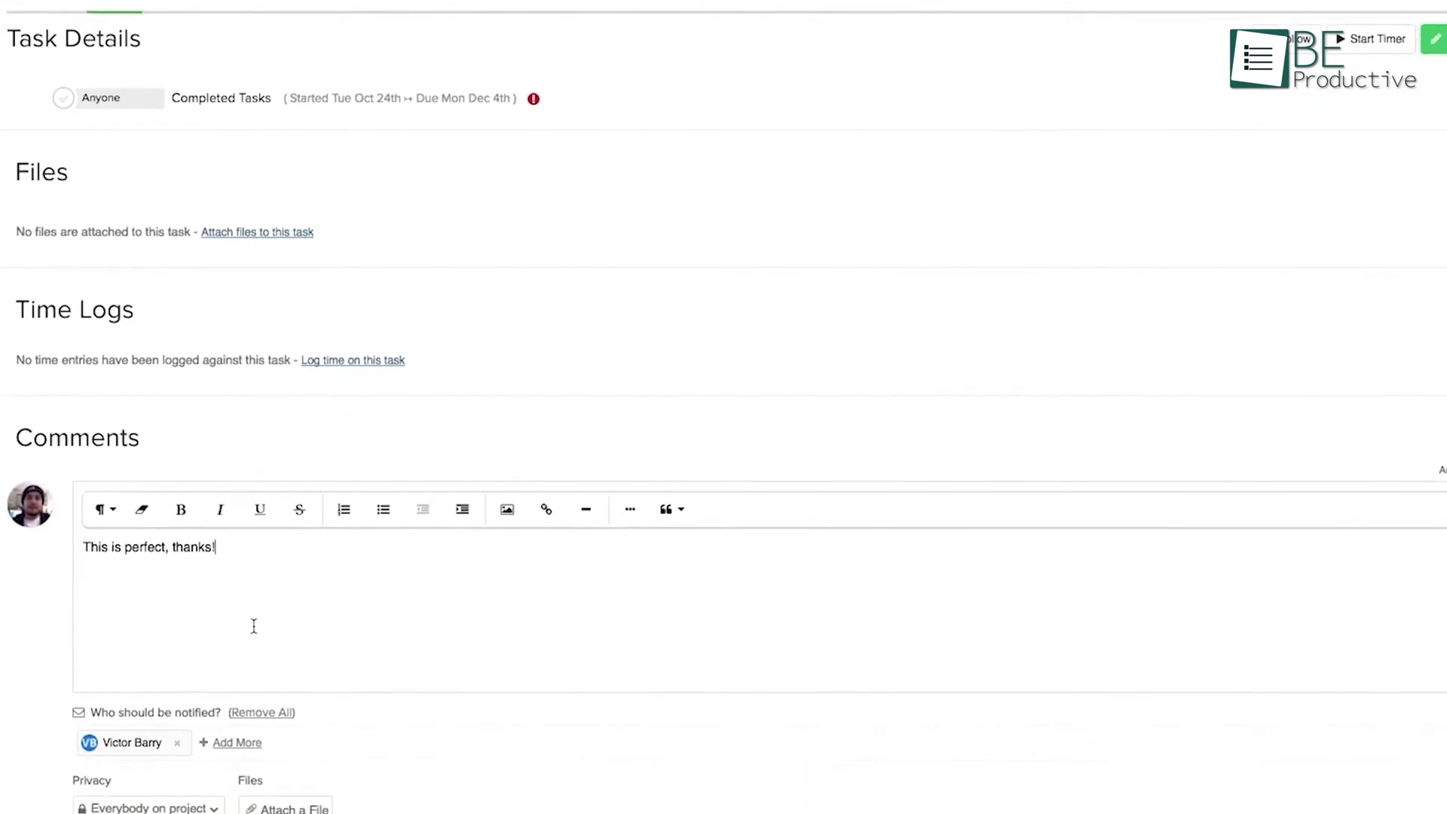
pyautogui.click(177, 696)
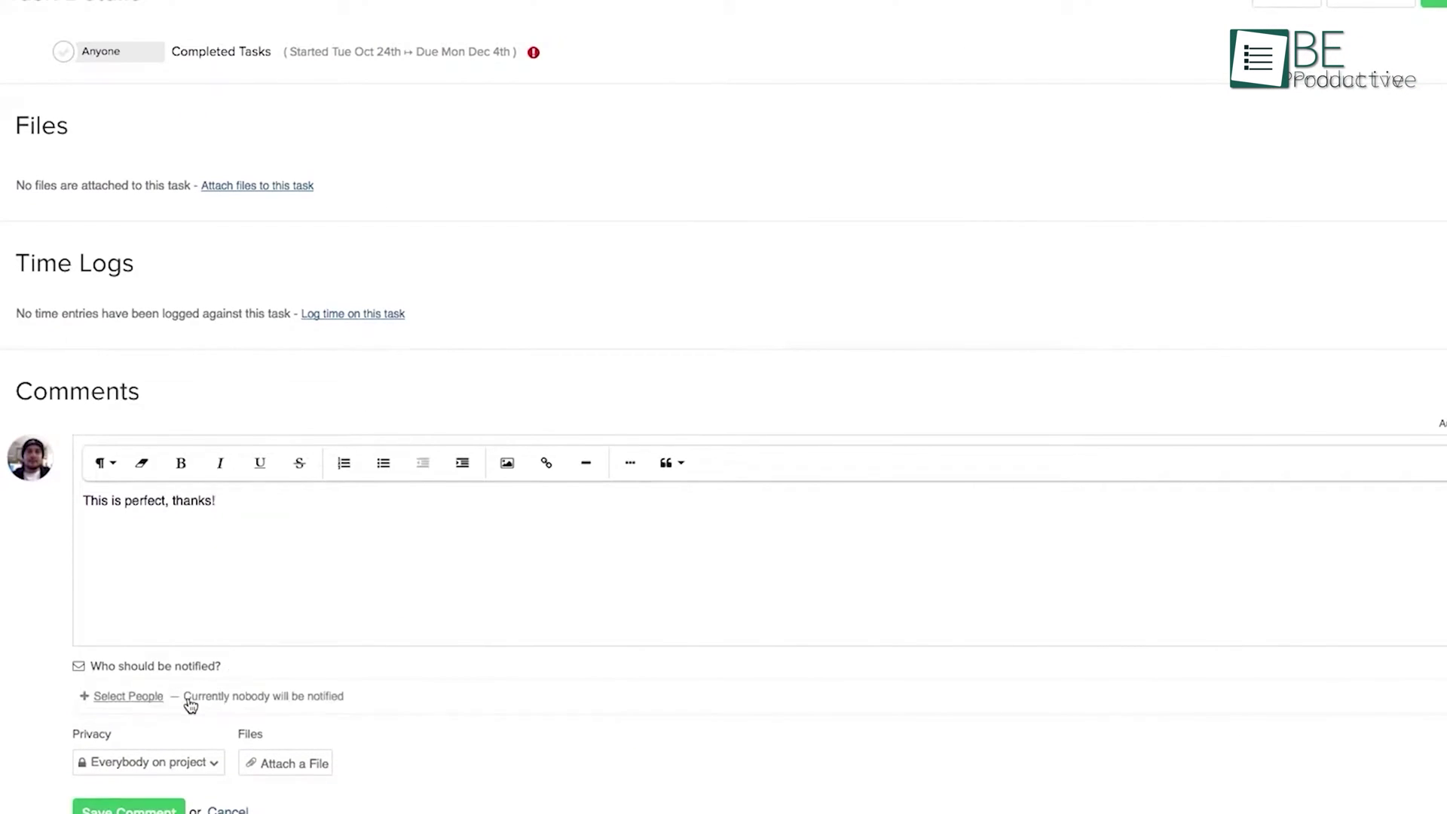
pyautogui.click(134, 695)
pyautogui.click(407, 166)
pyautogui.click(797, 286)
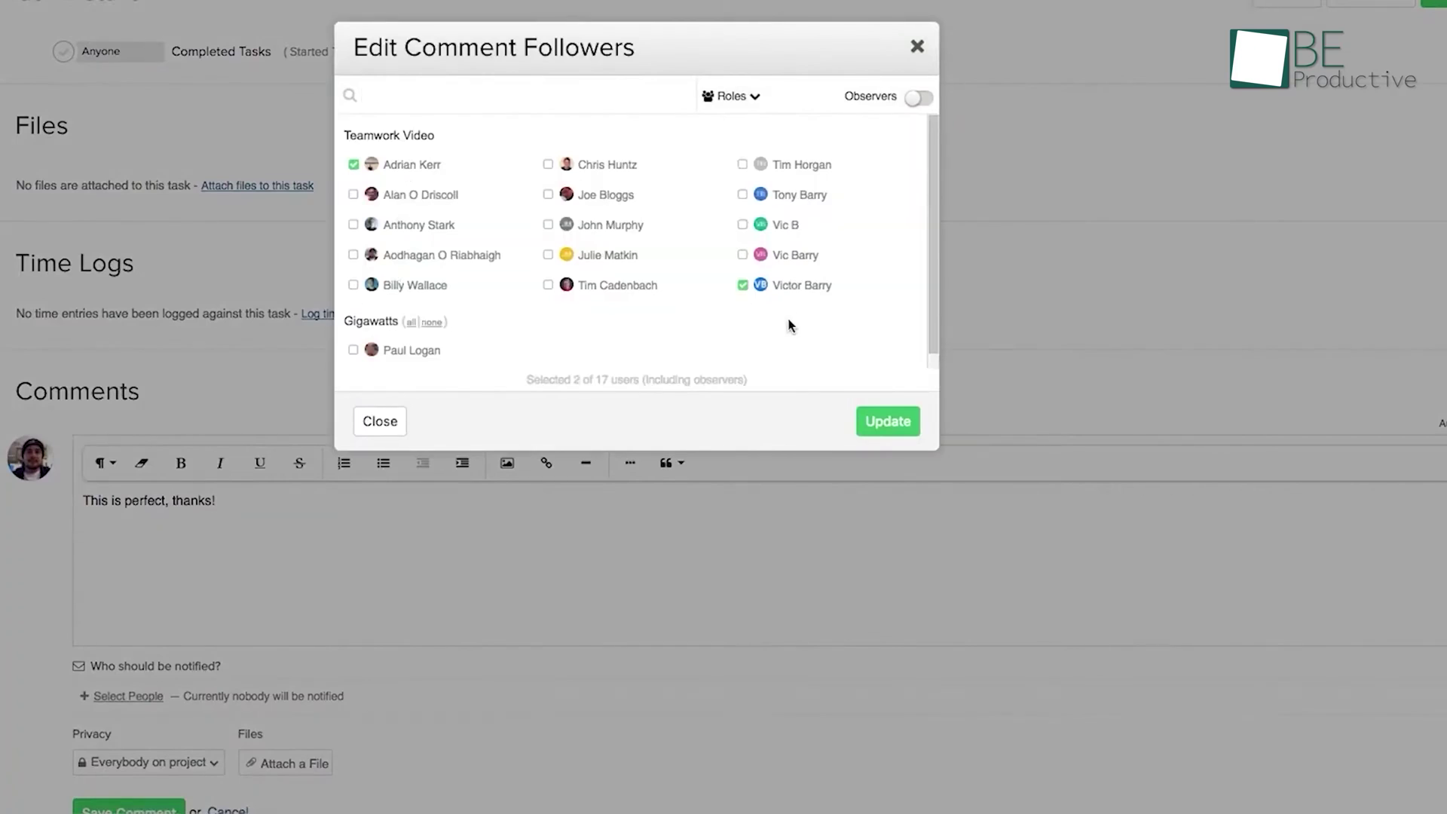
pyautogui.click(888, 422)
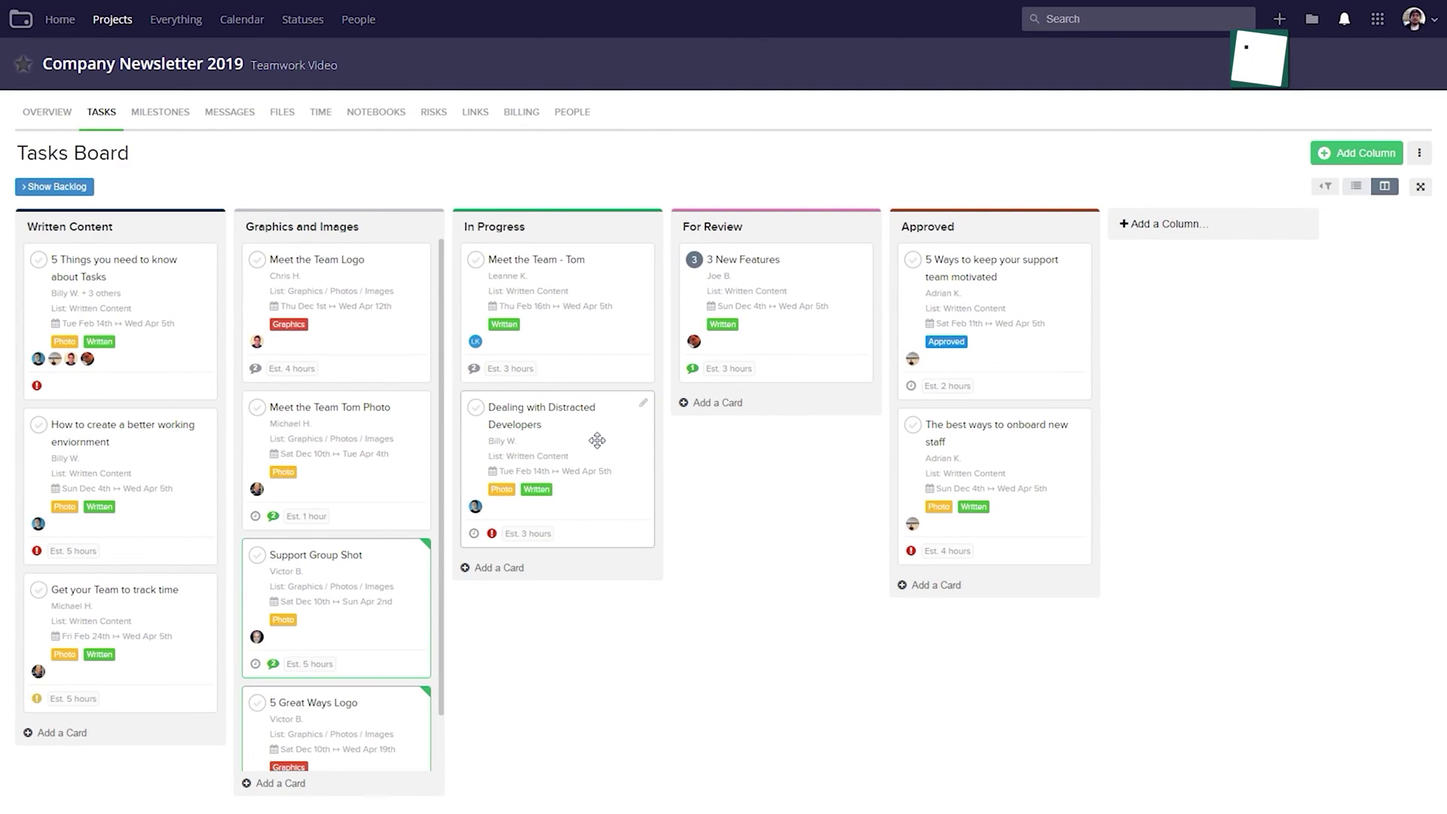
# Move Dealing with Distracted Developers to For Review, reschedule a Gantt task, and log time dated 14/06/2021
pyautogui.moveTo(597, 440); pyautogui.dragTo(576, 400)
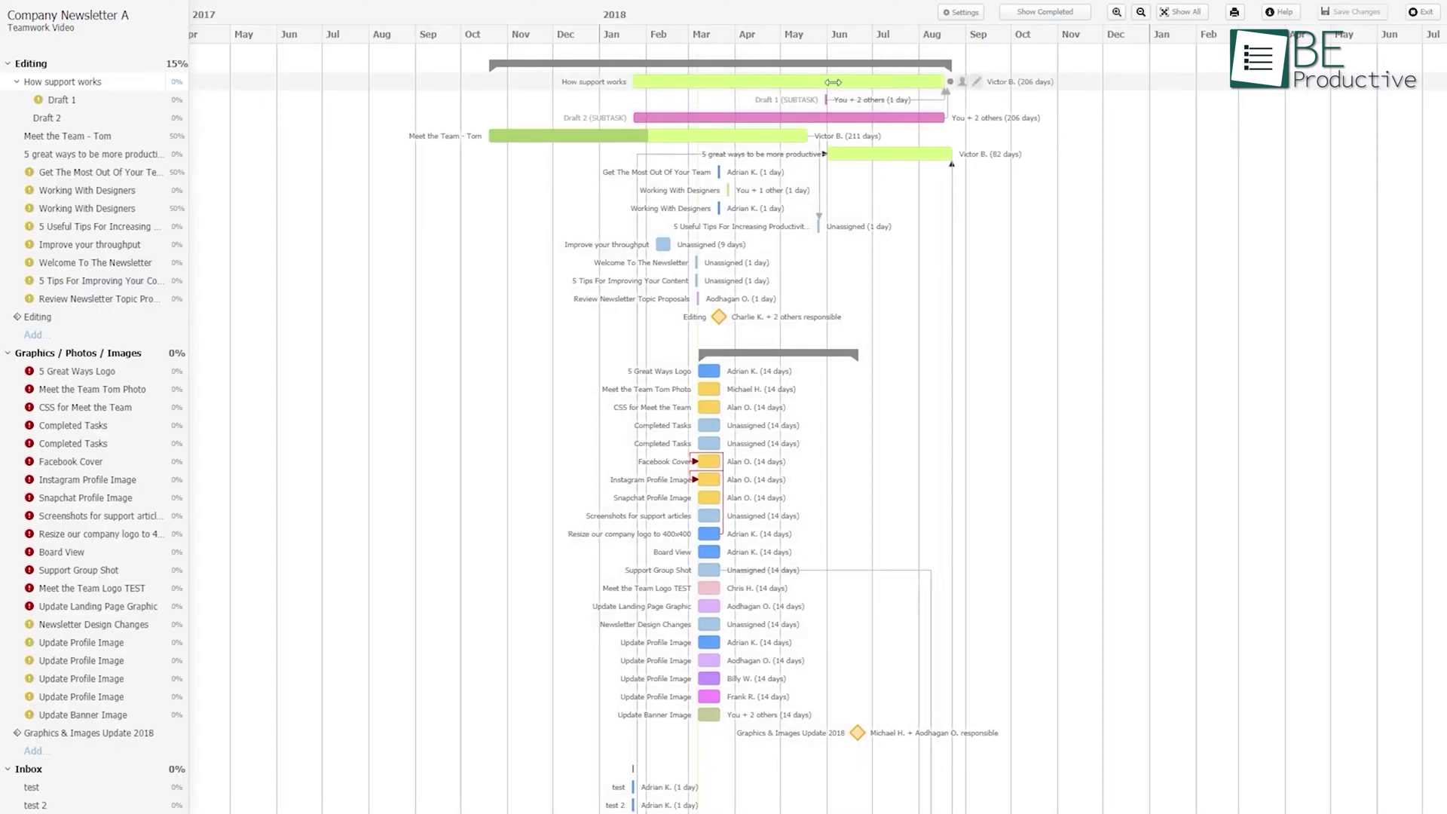
pyautogui.moveTo(804, 156); pyautogui.dragTo(686, 275)
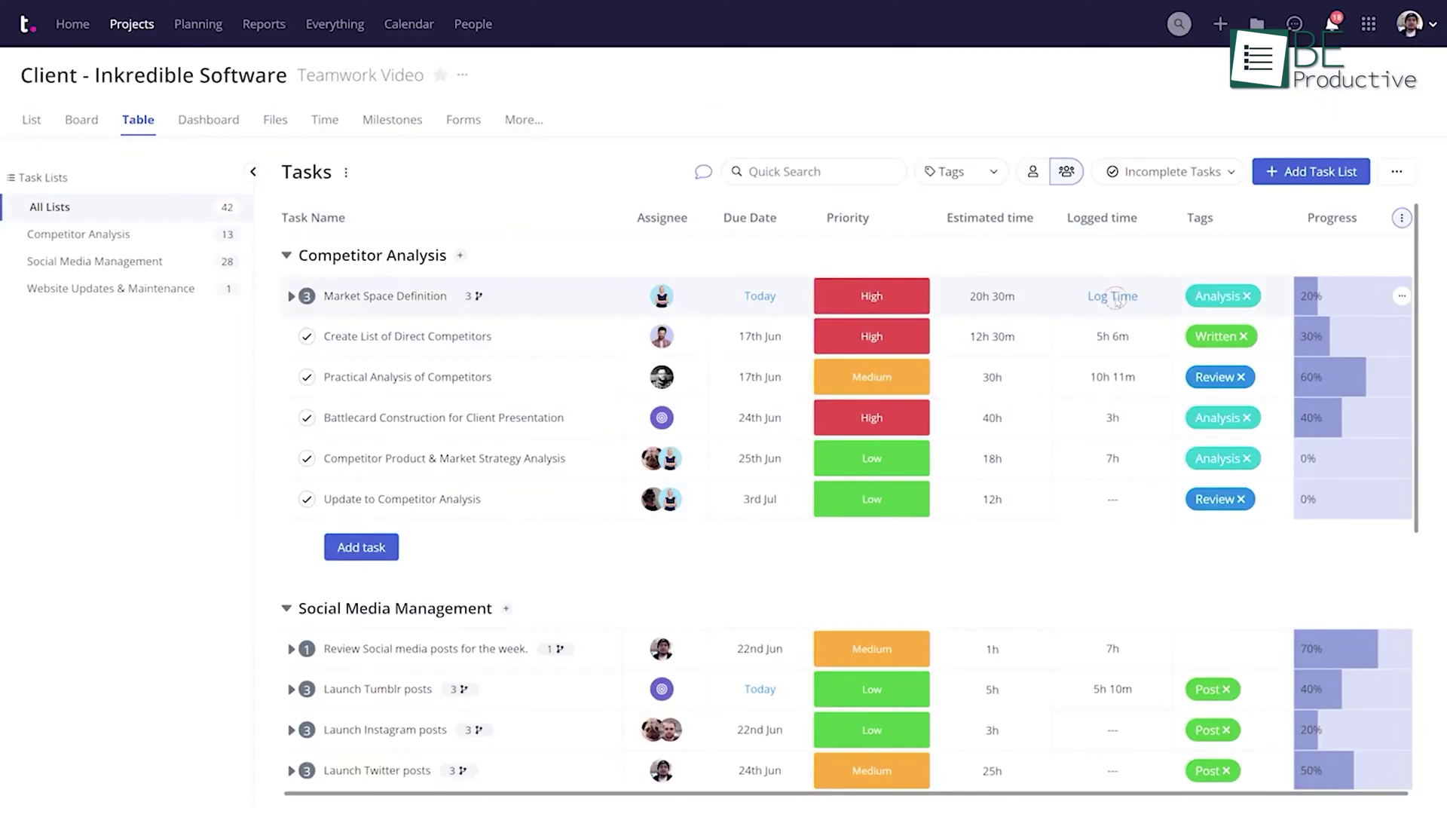
pyautogui.click(1112, 296)
pyautogui.click(455, 334)
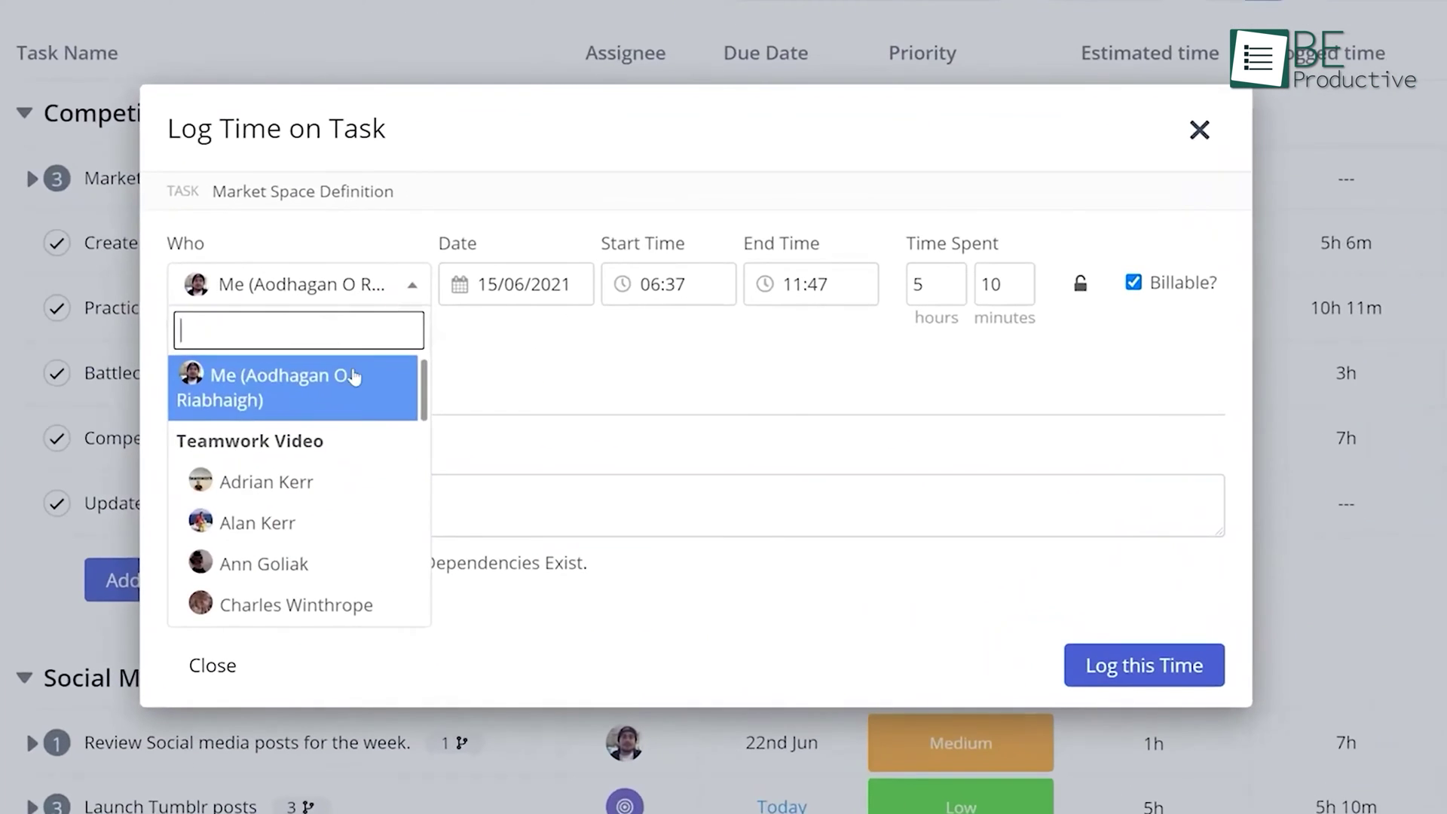
pyautogui.click(422, 430)
pyautogui.press('Tab')
pyautogui.click(452, 484)
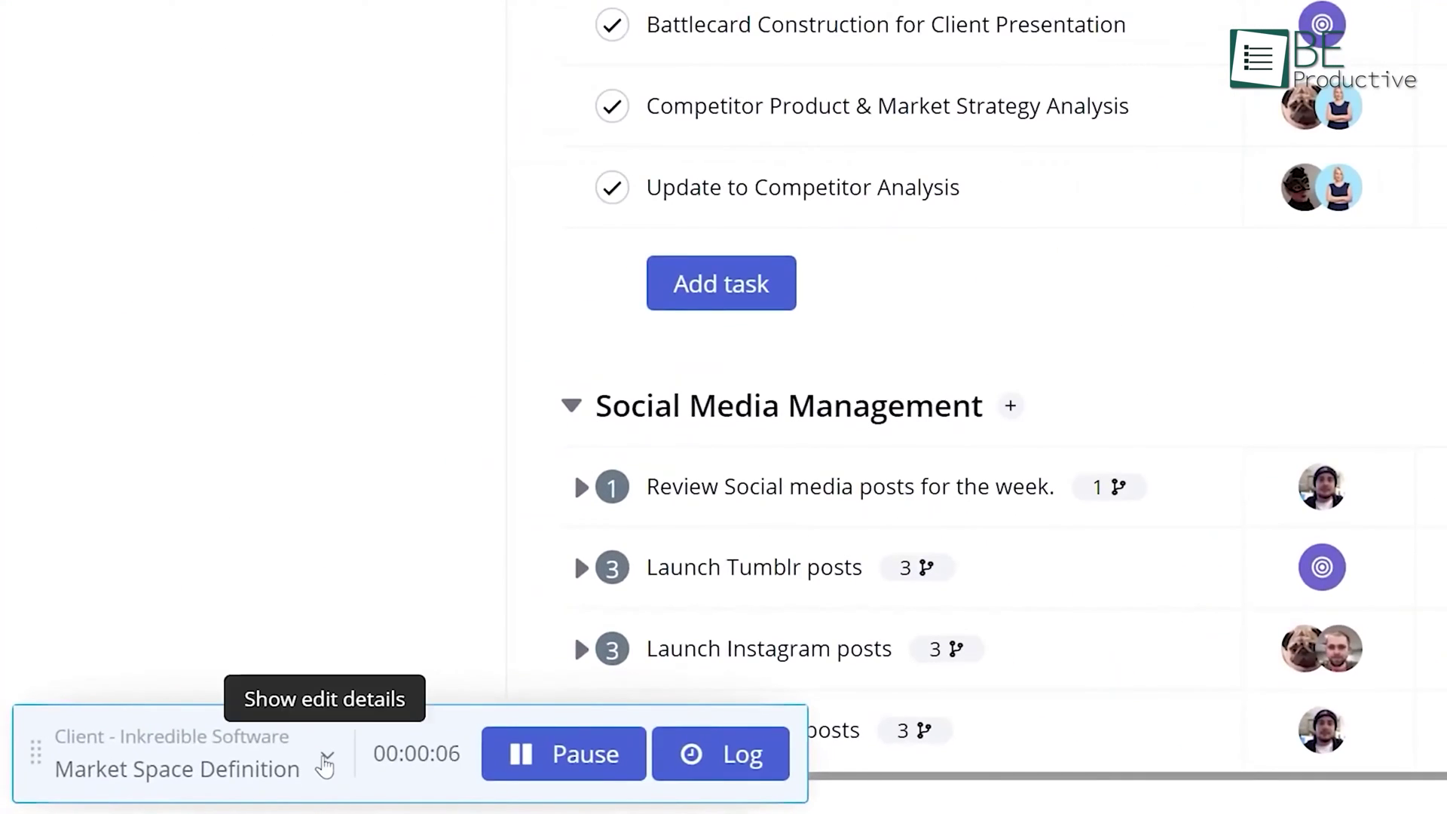
# Schedule Meeting prep work as a Monday 08:45–10:15 time block on the calendar
pyautogui.click(328, 757)
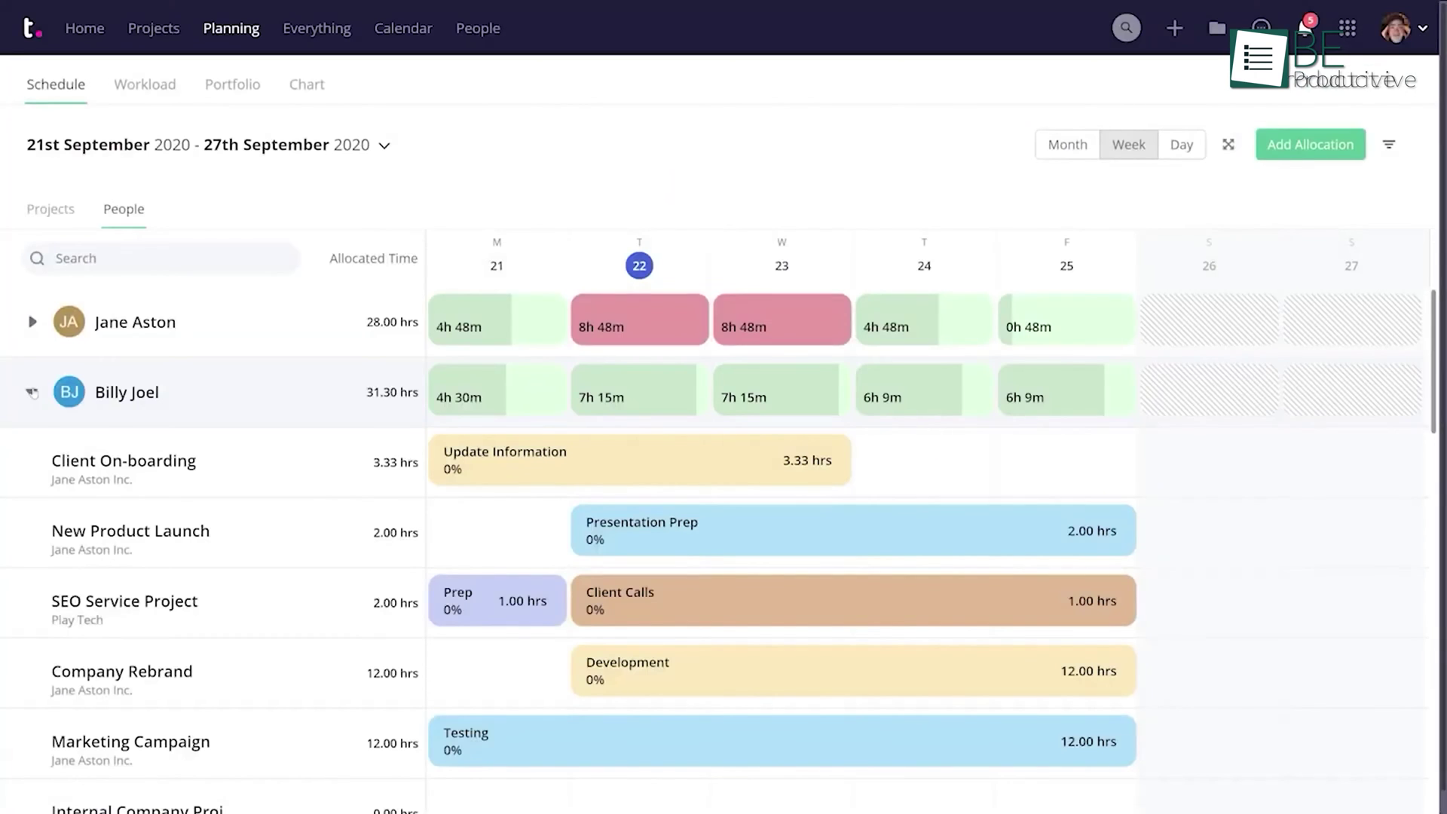
pyautogui.scroll(-1, 32, 393)
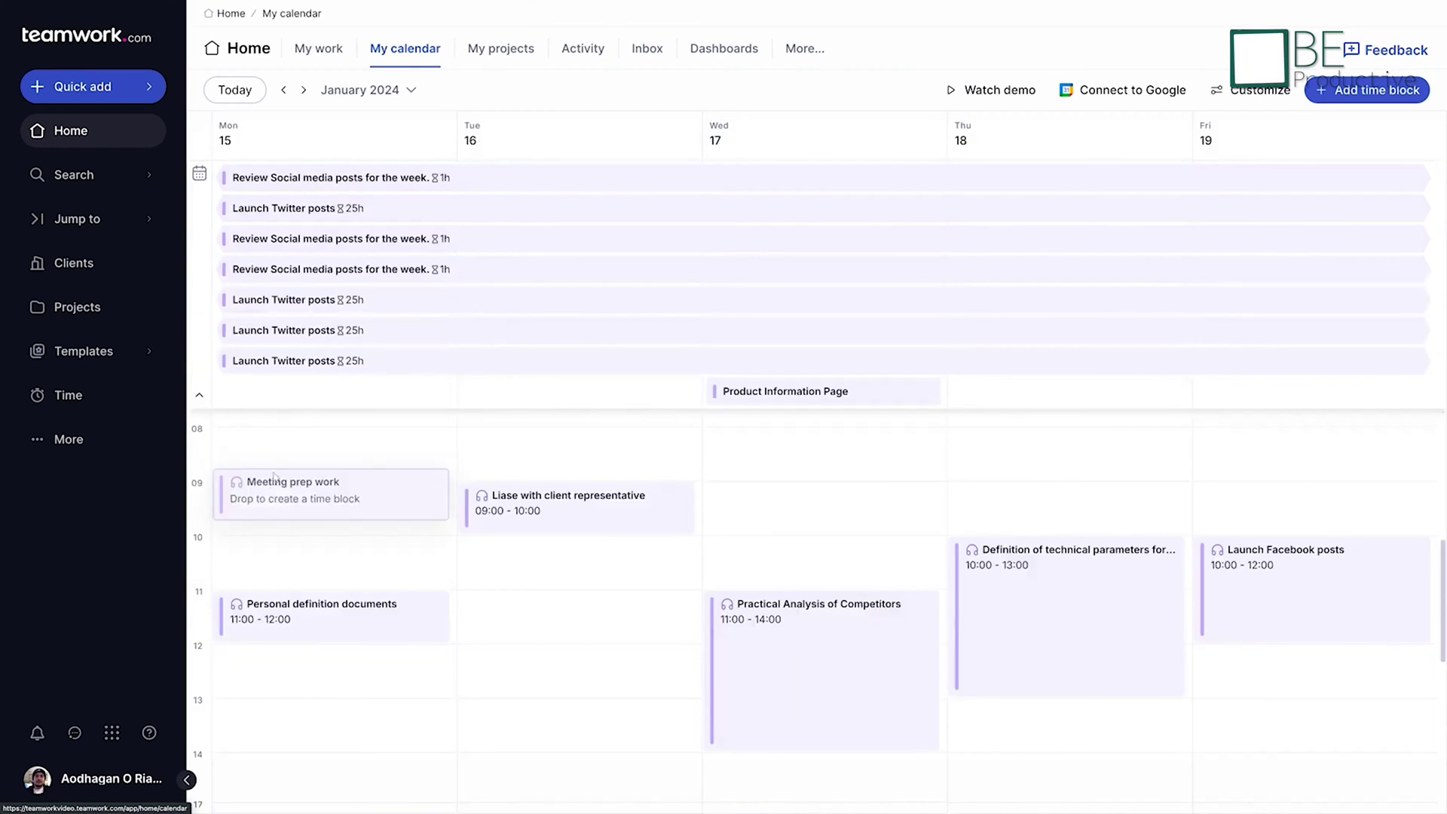
pyautogui.moveTo(302, 507); pyautogui.dragTo(302, 541)
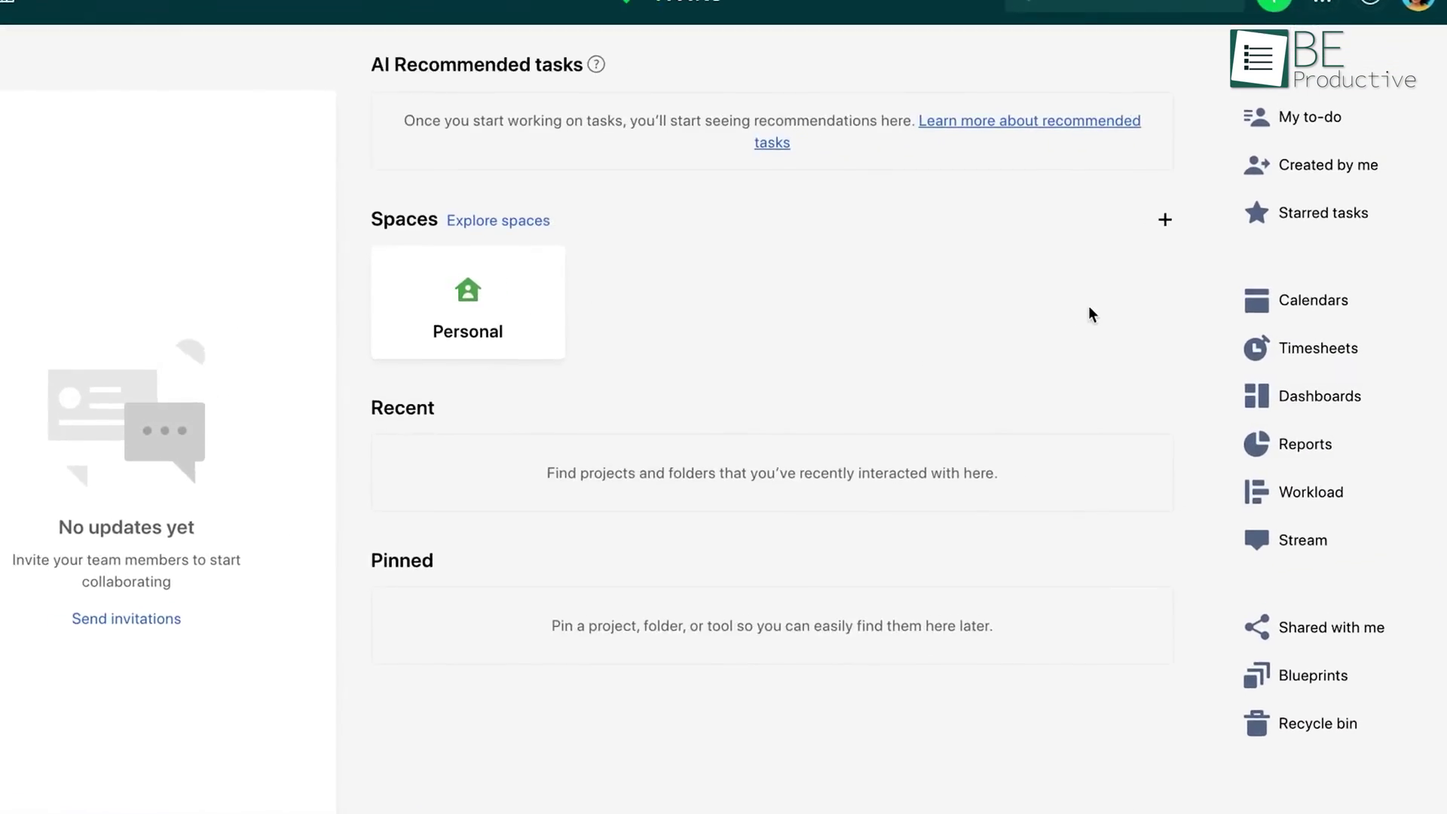
# Add a Creative space, move the Completed date widget, and add Launch Promo Campaign subtasks like 'Estimate budgets'
pyautogui.click(1181, 236)
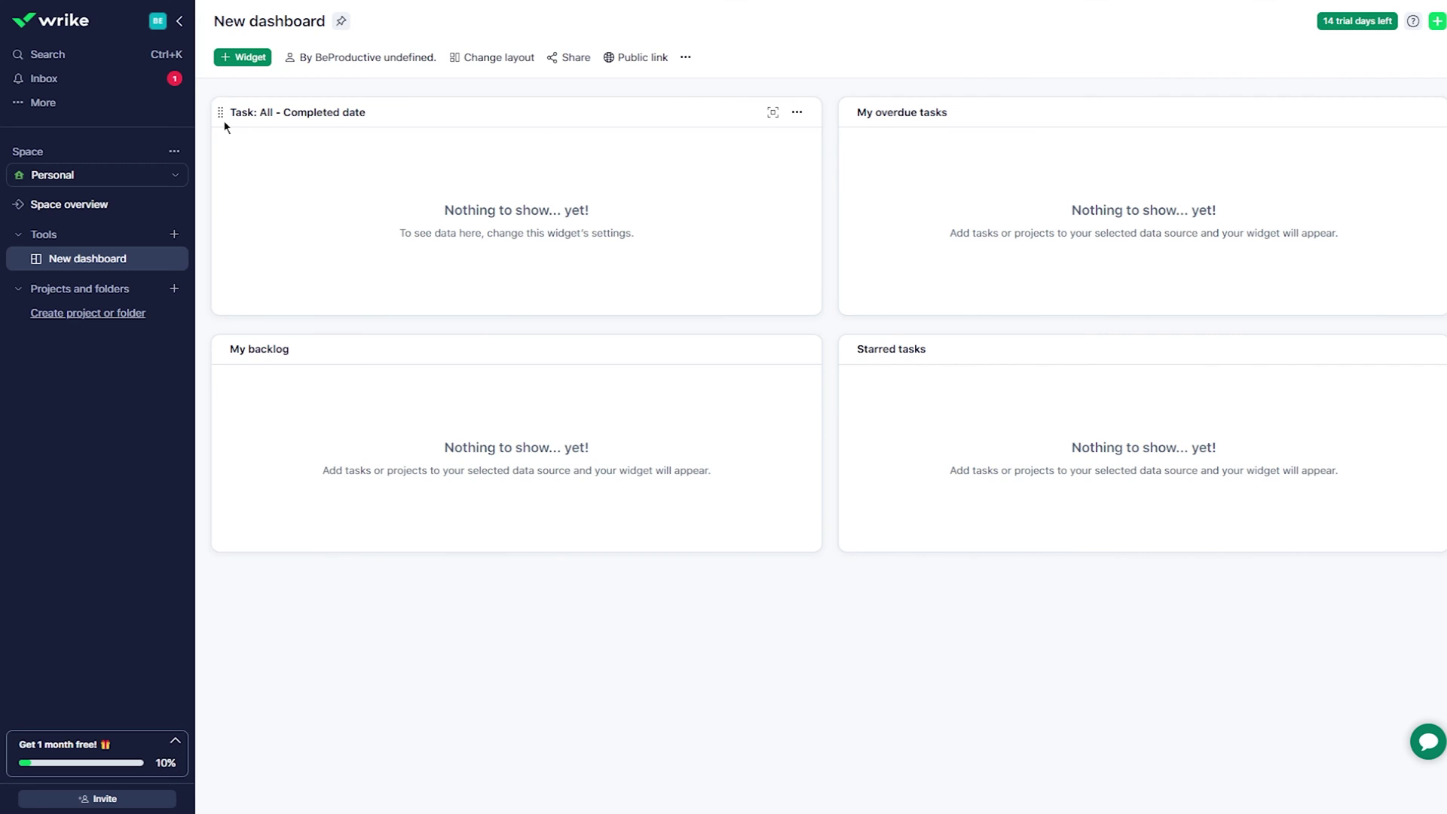
pyautogui.moveTo(221, 113); pyautogui.dragTo(786, 431)
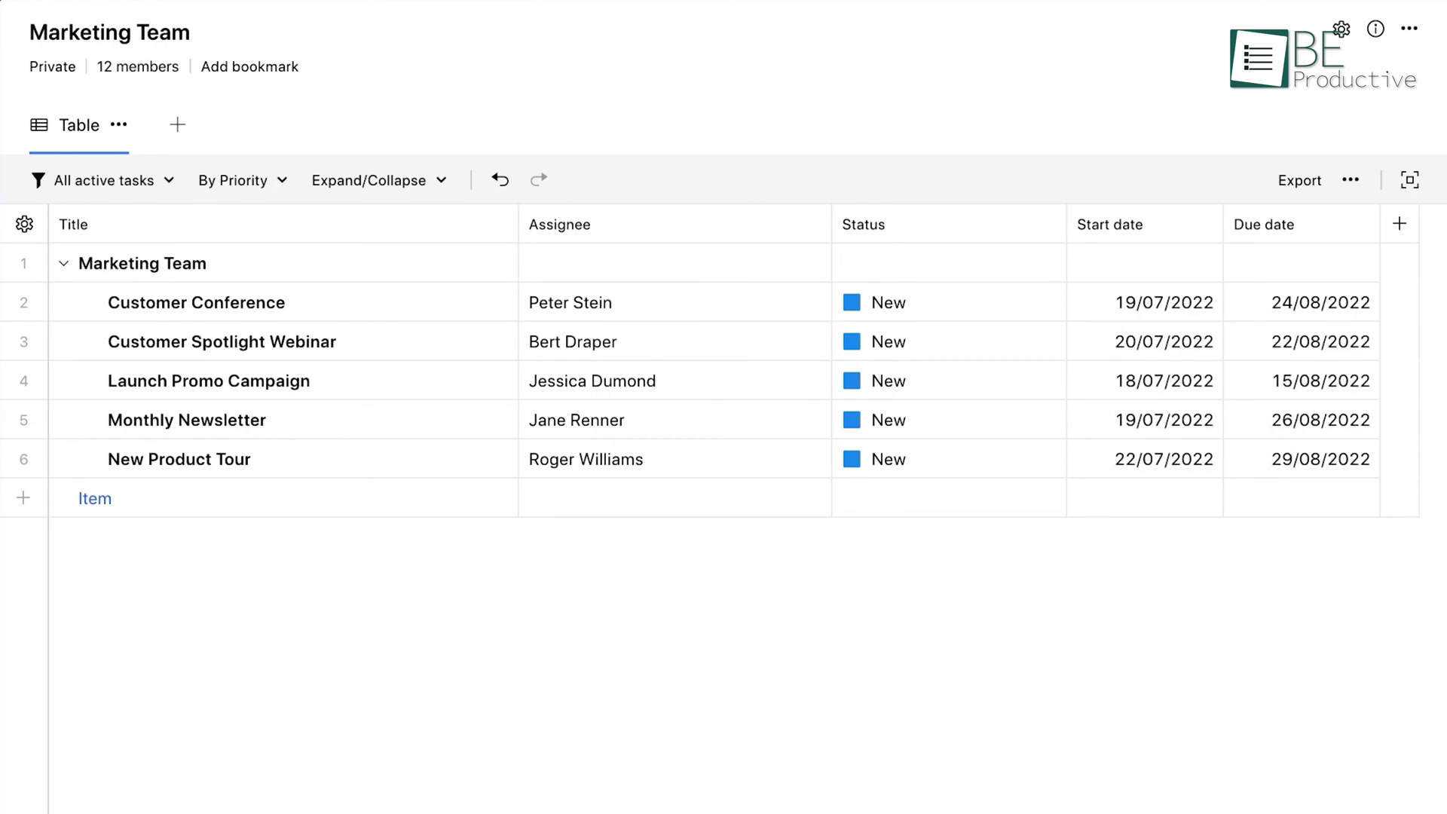
pyautogui.rightClick(369, 368)
pyautogui.moveTo(453, 475)
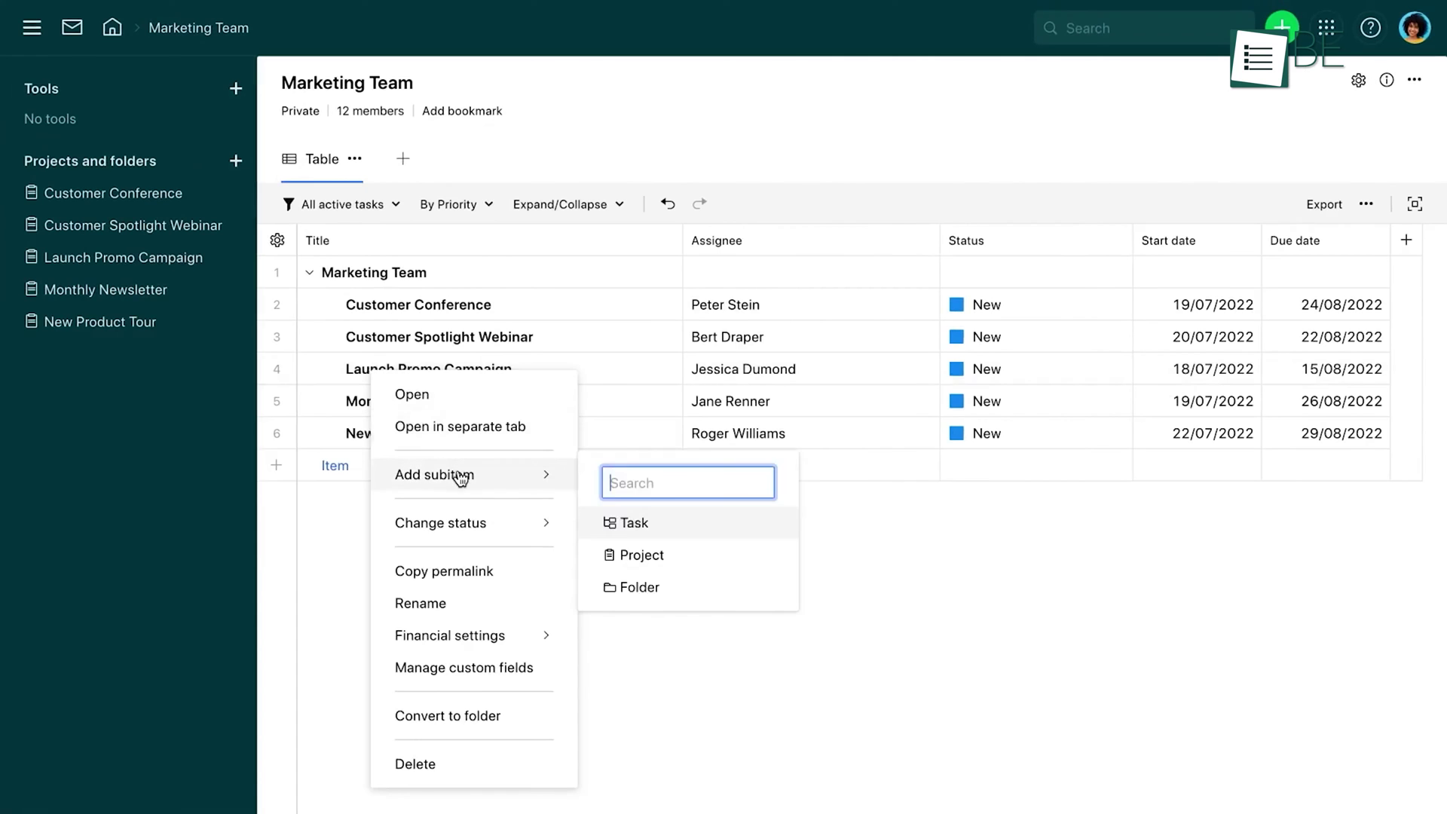
pyautogui.click(631, 521)
pyautogui.write('diences')
pyautogui.press('Return')
pyautogui.write('Estimate budgets')
pyautogui.press('Return')
pyautogui.write('Write ad texts Create landing pages Design banners Run A/B test Analyze campaign results Create a deck with results and conclusions Team meeting')
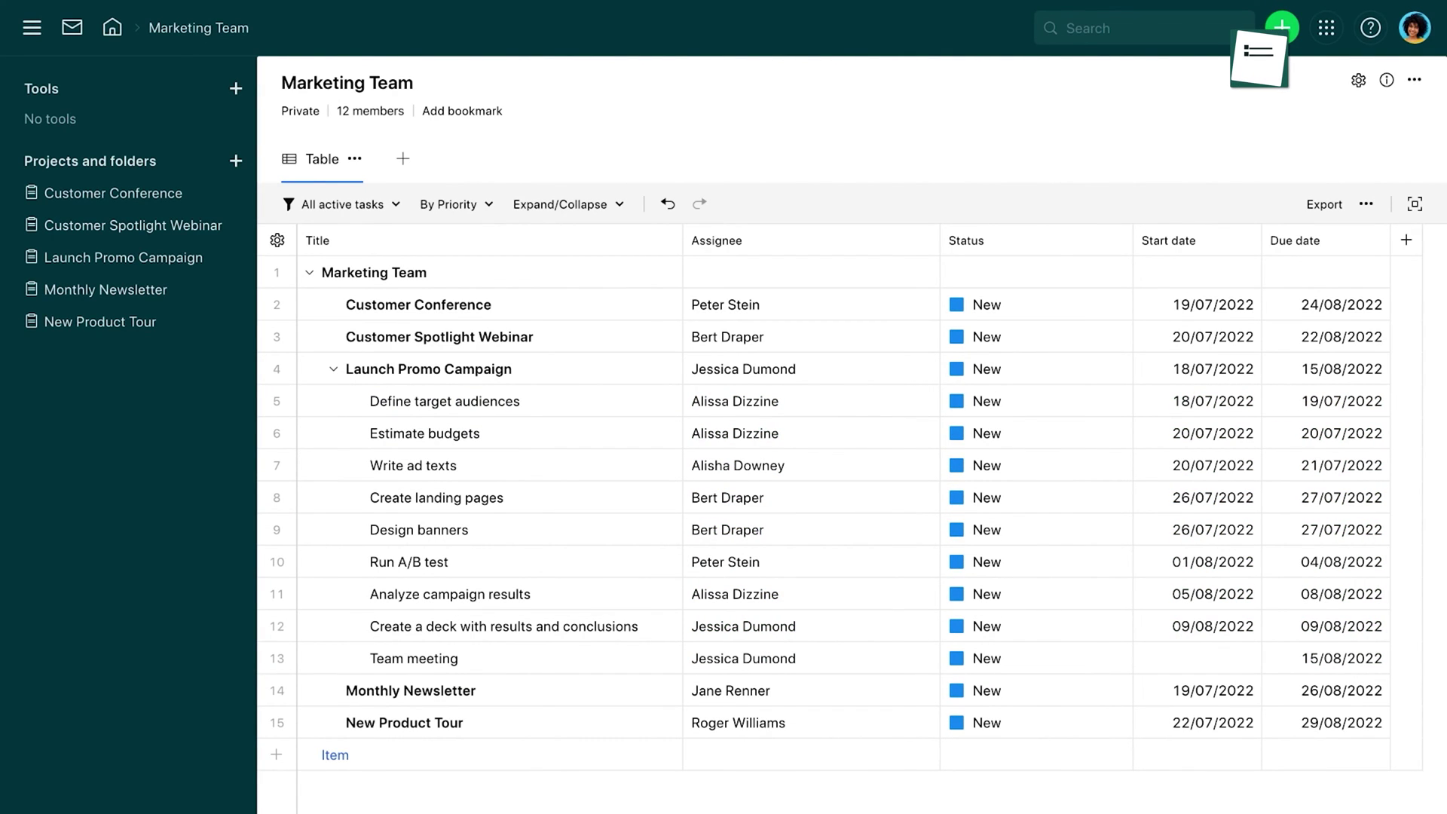
# Add an 'Ongoing campaigns' folder to the Marketing Team table
pyautogui.click(335, 755)
pyautogui.write('Ongoing campaigns')
pyautogui.press('Return')
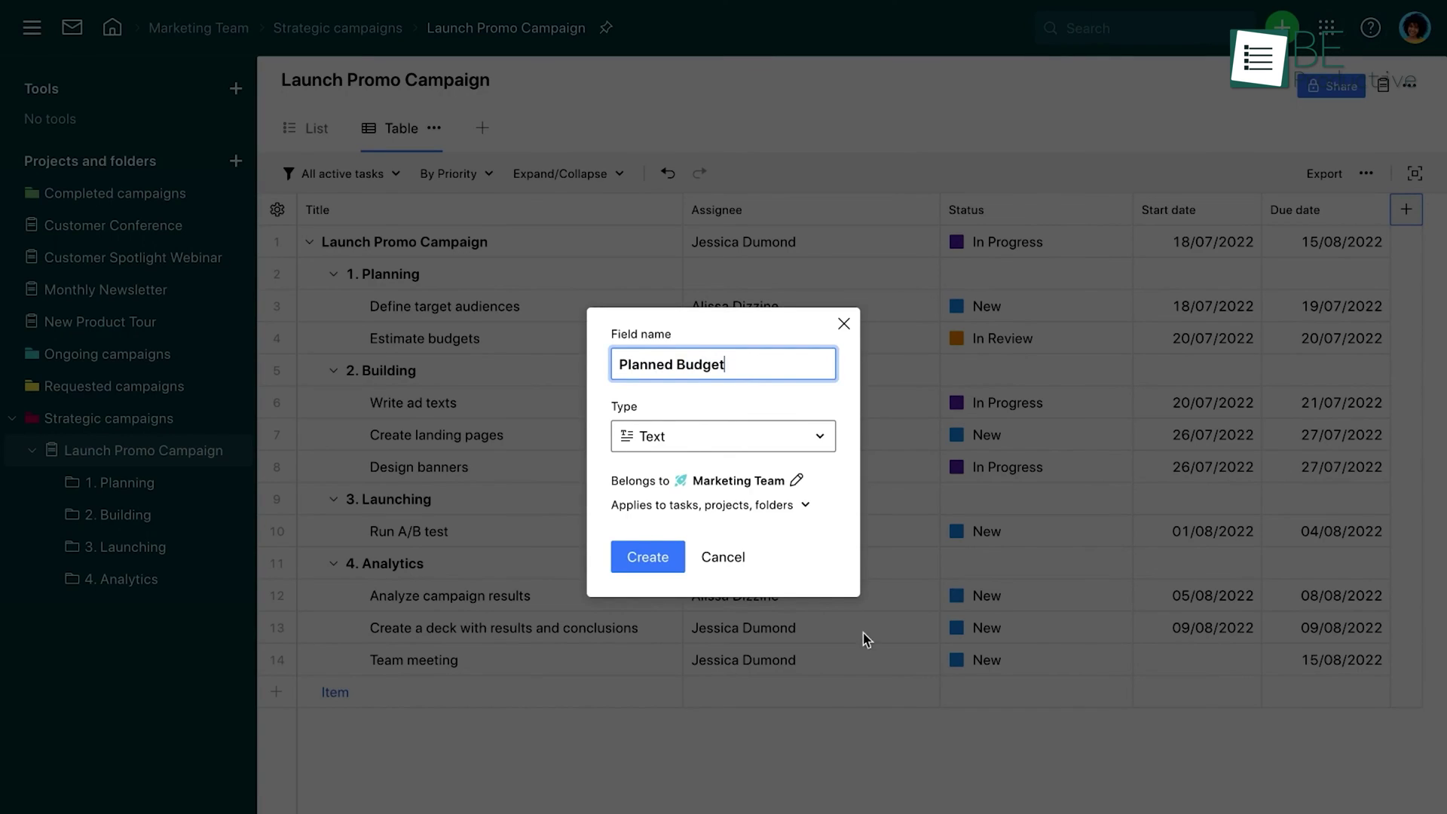
# Create the Planned Budget field as a Currency type
pyautogui.click(682, 437)
pyautogui.click(686, 531)
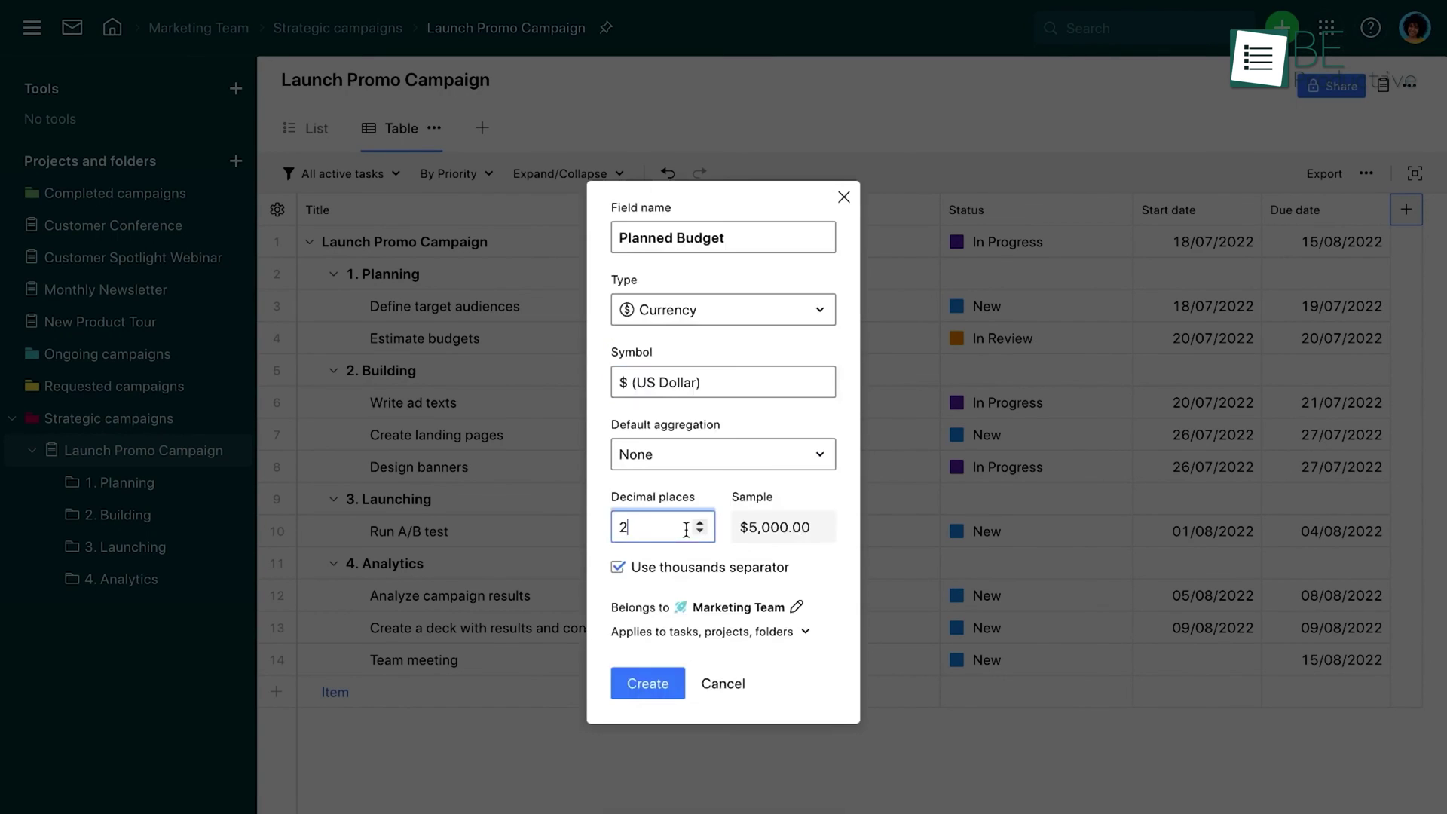
pyautogui.click(637, 684)
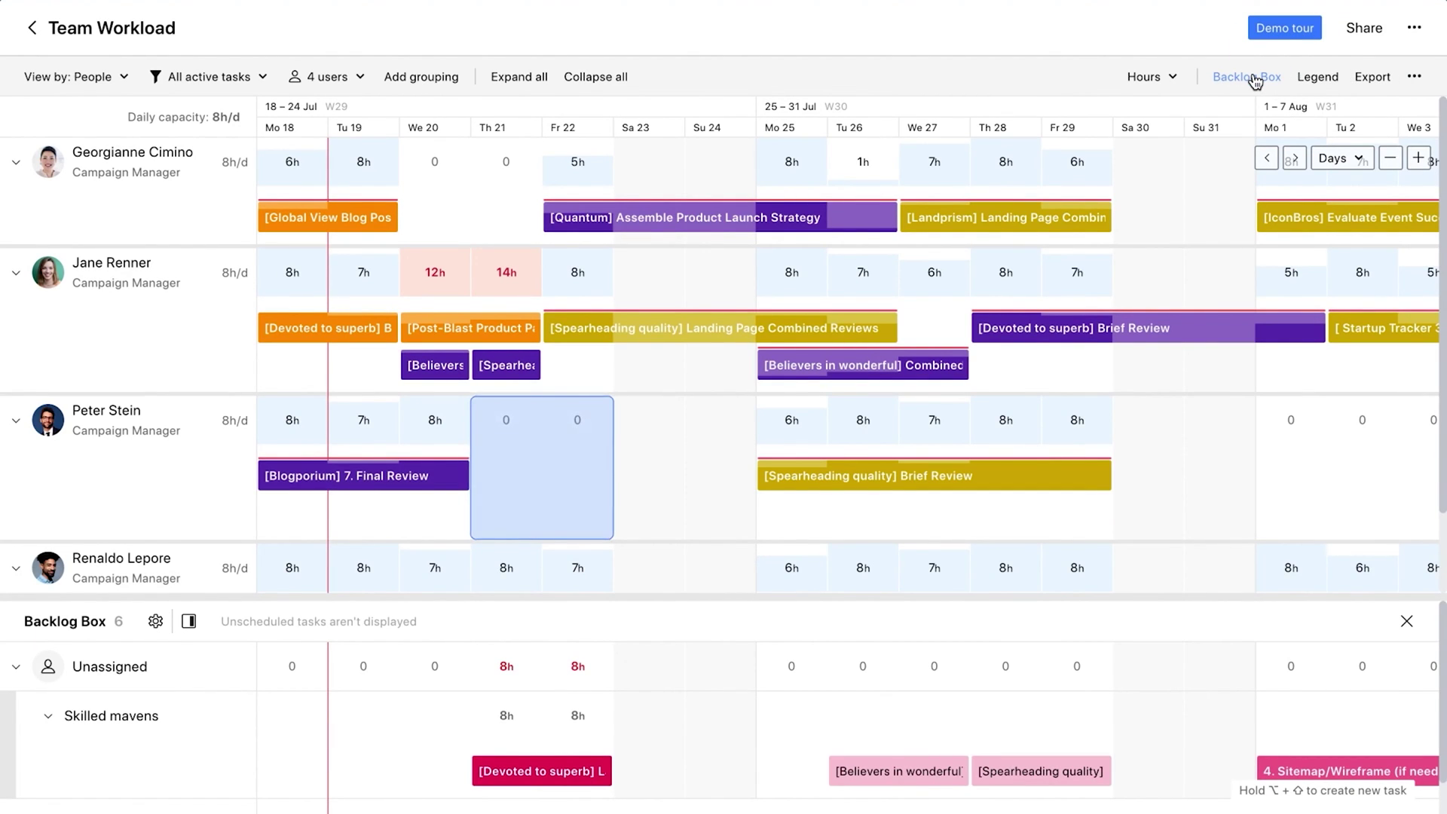
# Schedule the backlog task on Thursday–Friday and reassign the orange task to the first team member
pyautogui.moveTo(537, 770); pyautogui.dragTo(531, 476)
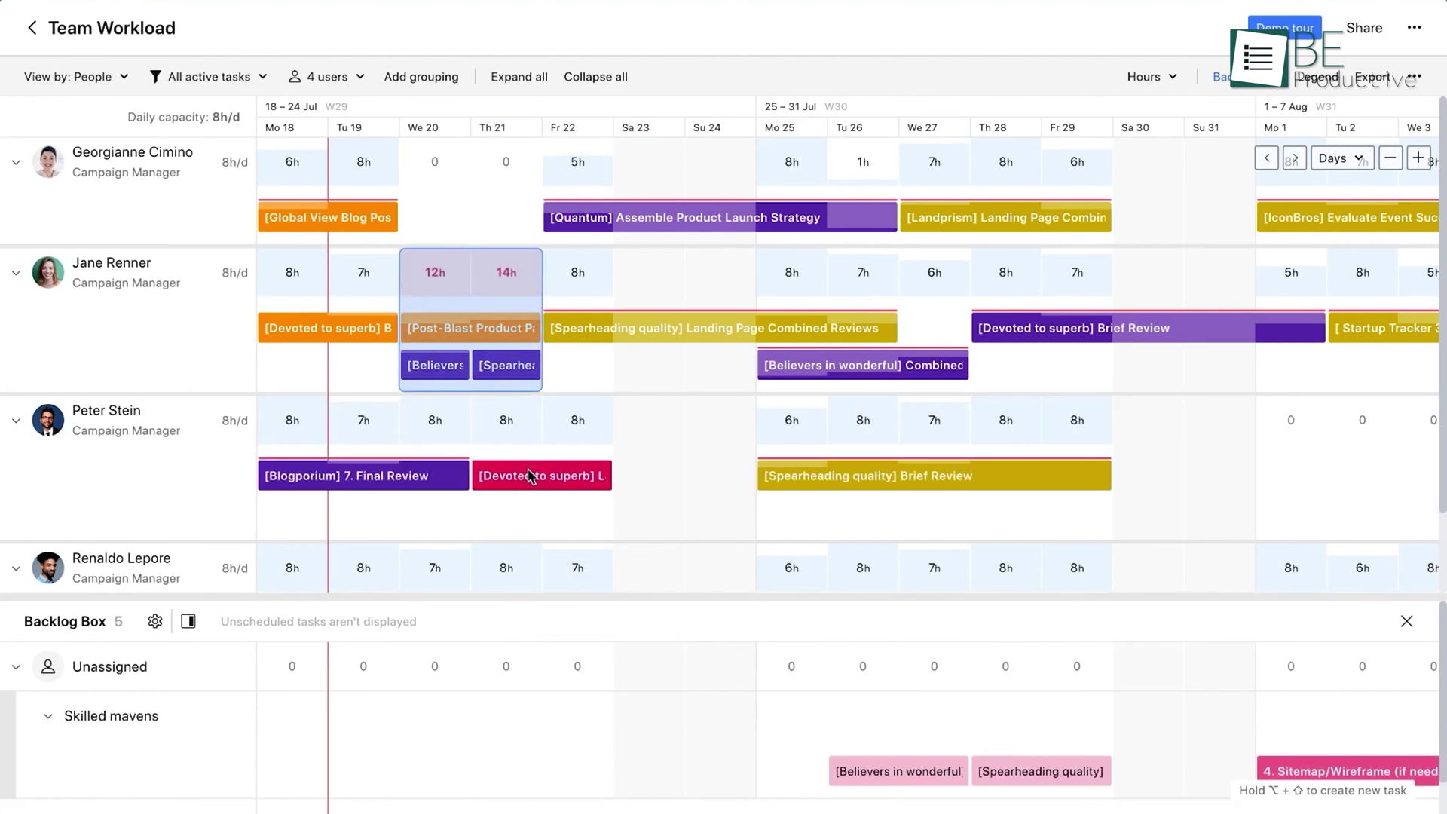
pyautogui.moveTo(485, 324); pyautogui.dragTo(495, 211)
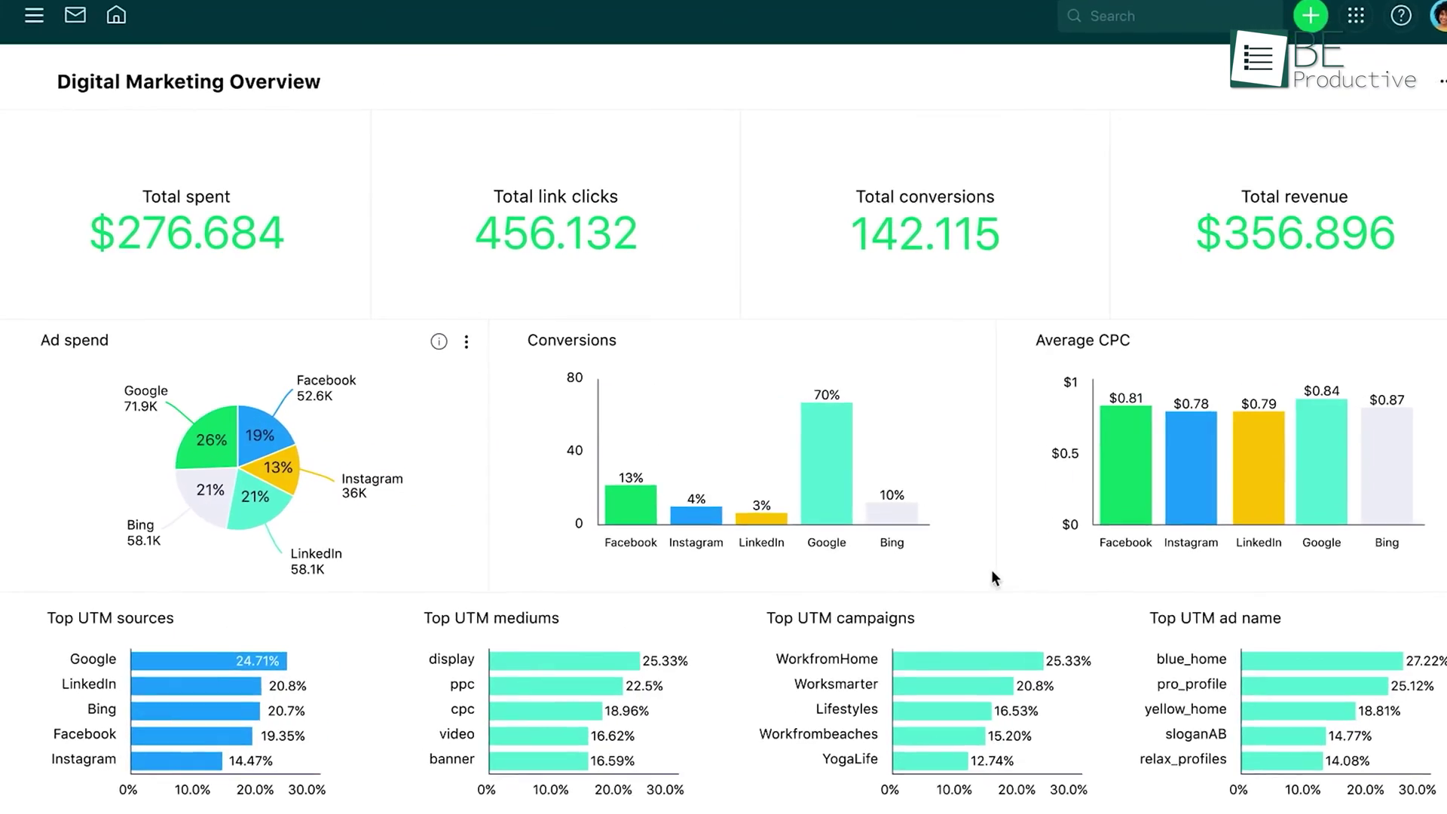
pyautogui.moveTo(286, 486)
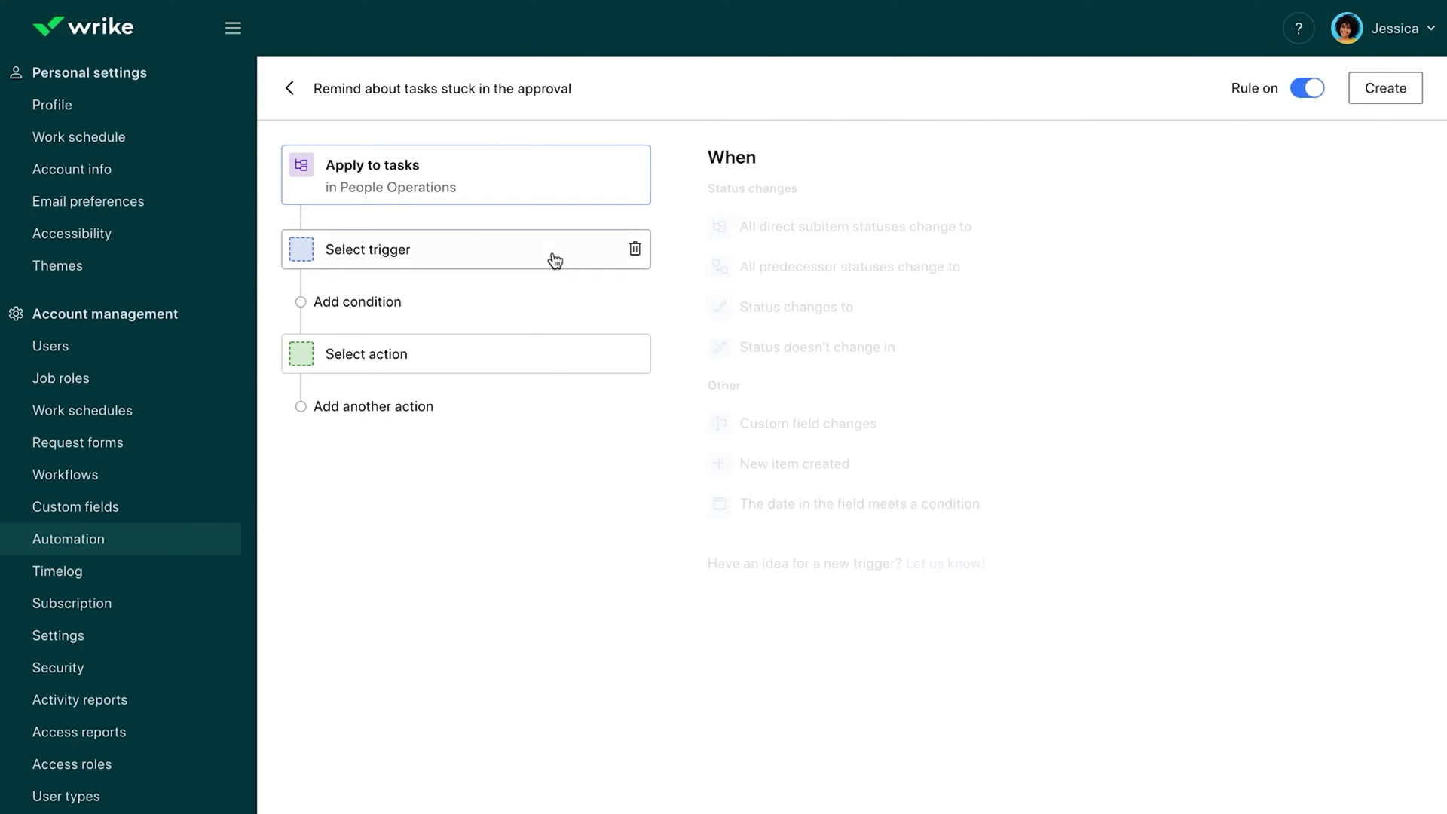
# Limit the reminder trigger to specific statuses, then scroll through the App Directory integrations
pyautogui.click(752, 404)
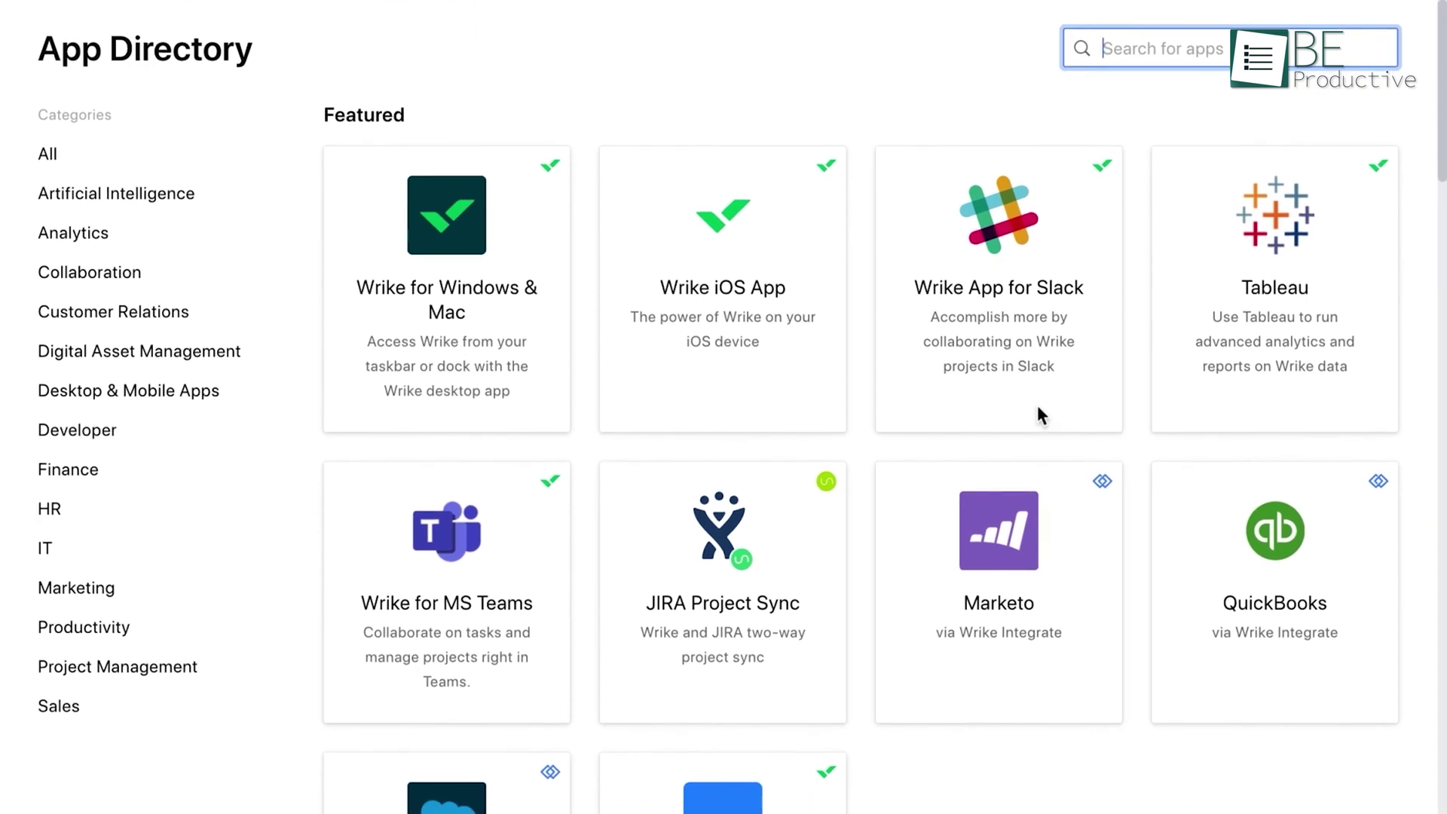
pyautogui.scroll(-3, 1038, 407)
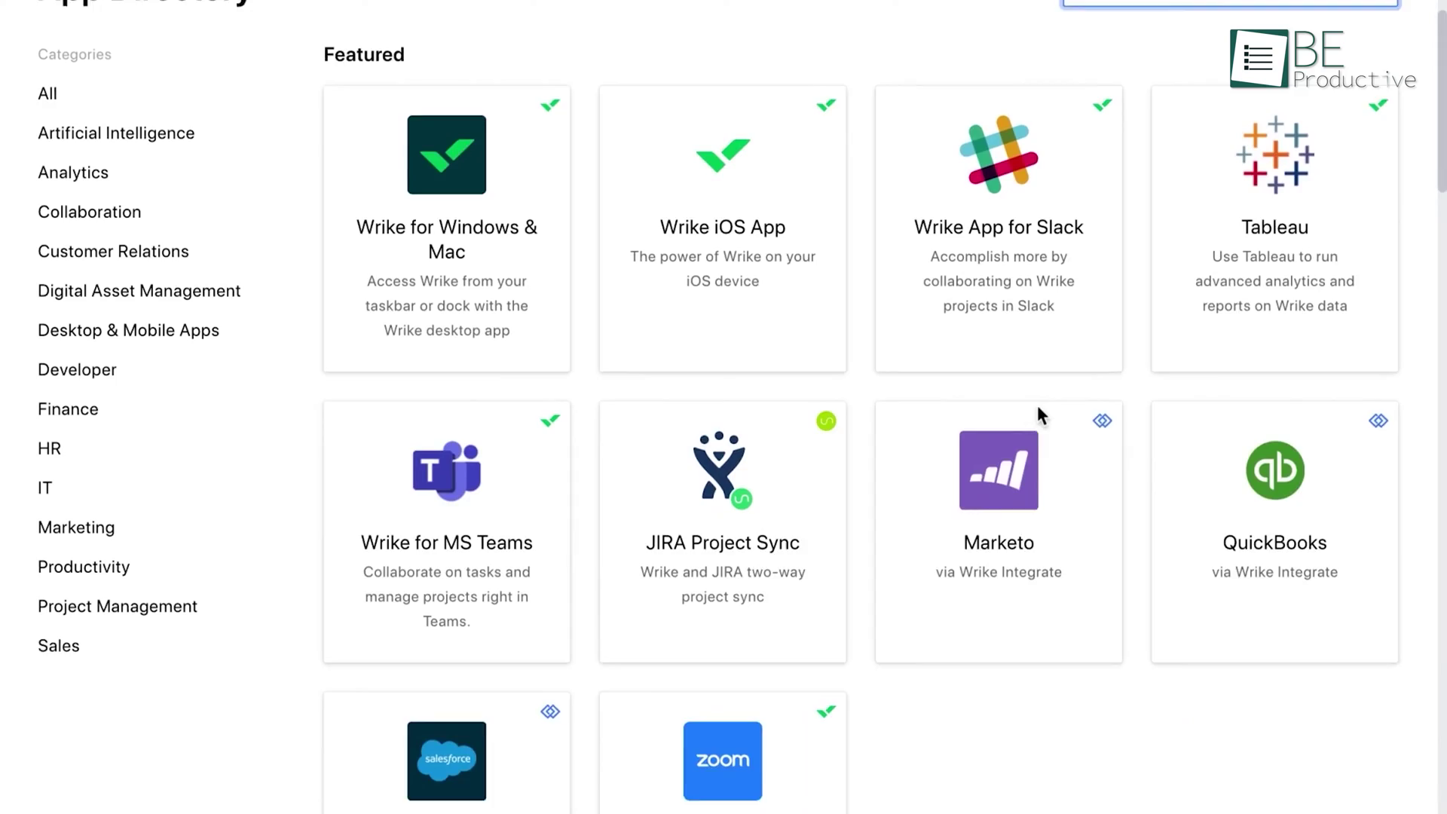
pyautogui.scroll(-10, 1038, 408)
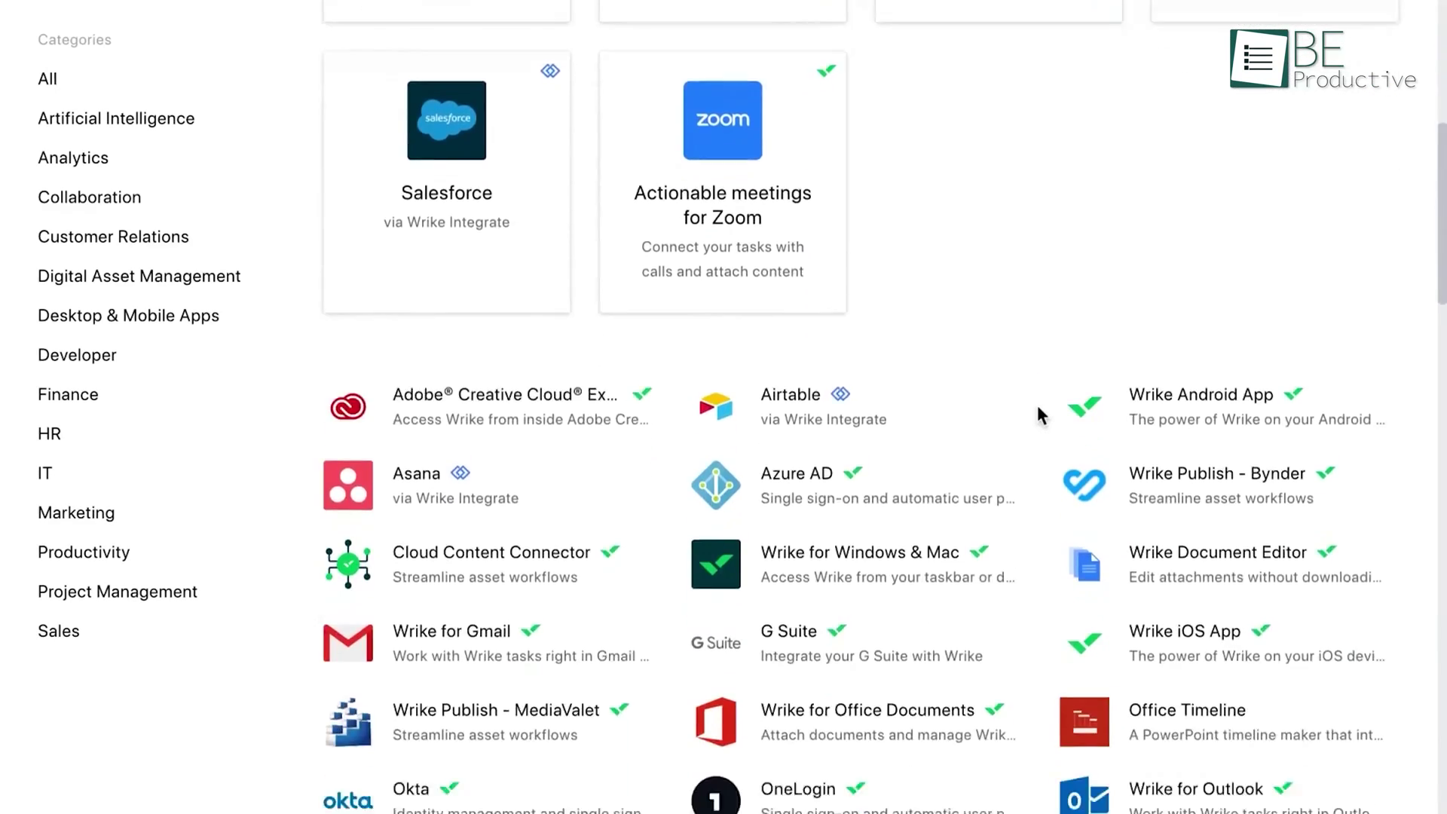
pyautogui.scroll(-15, 1038, 407)
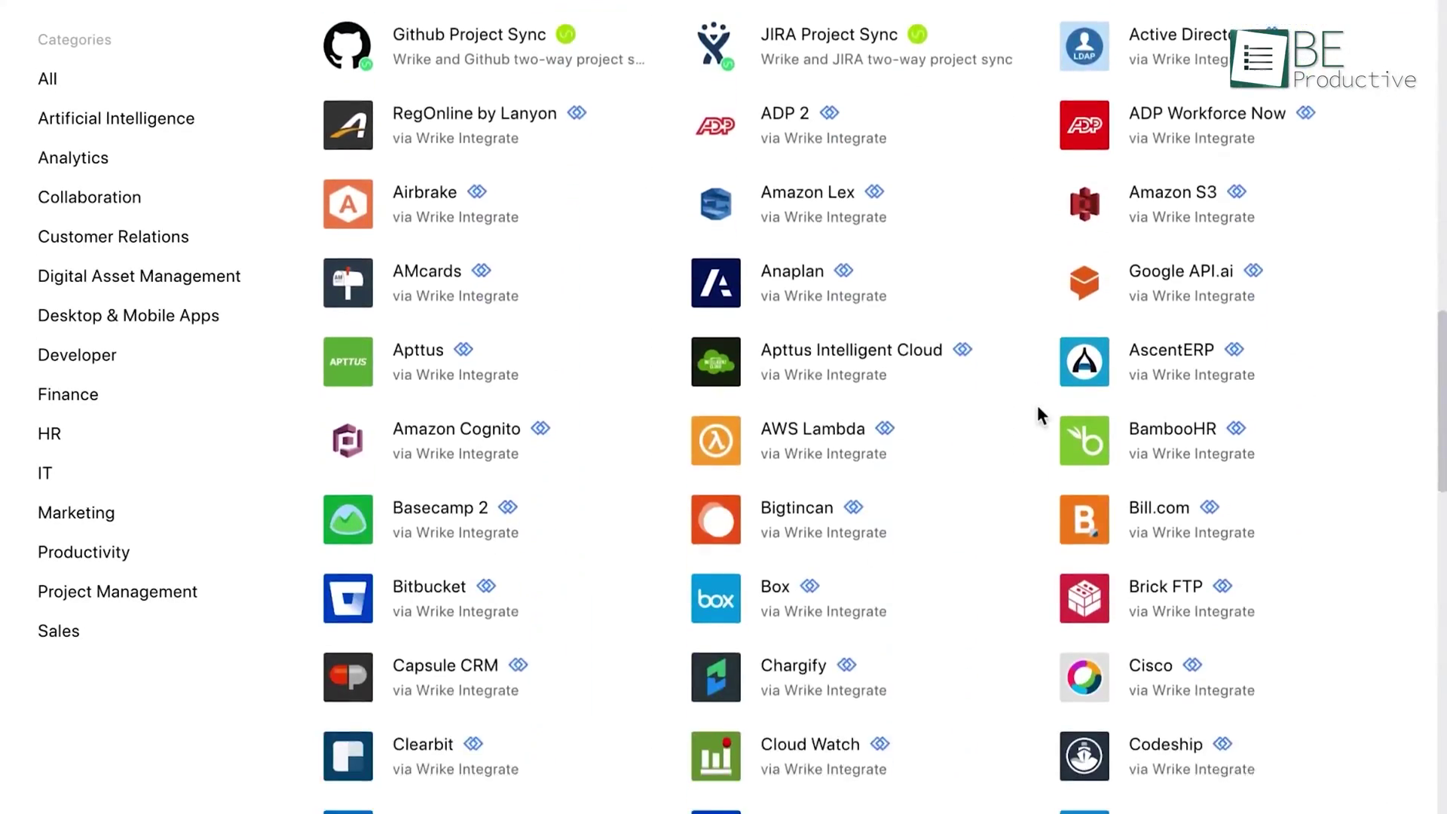
pyautogui.scroll(-16, 1038, 407)
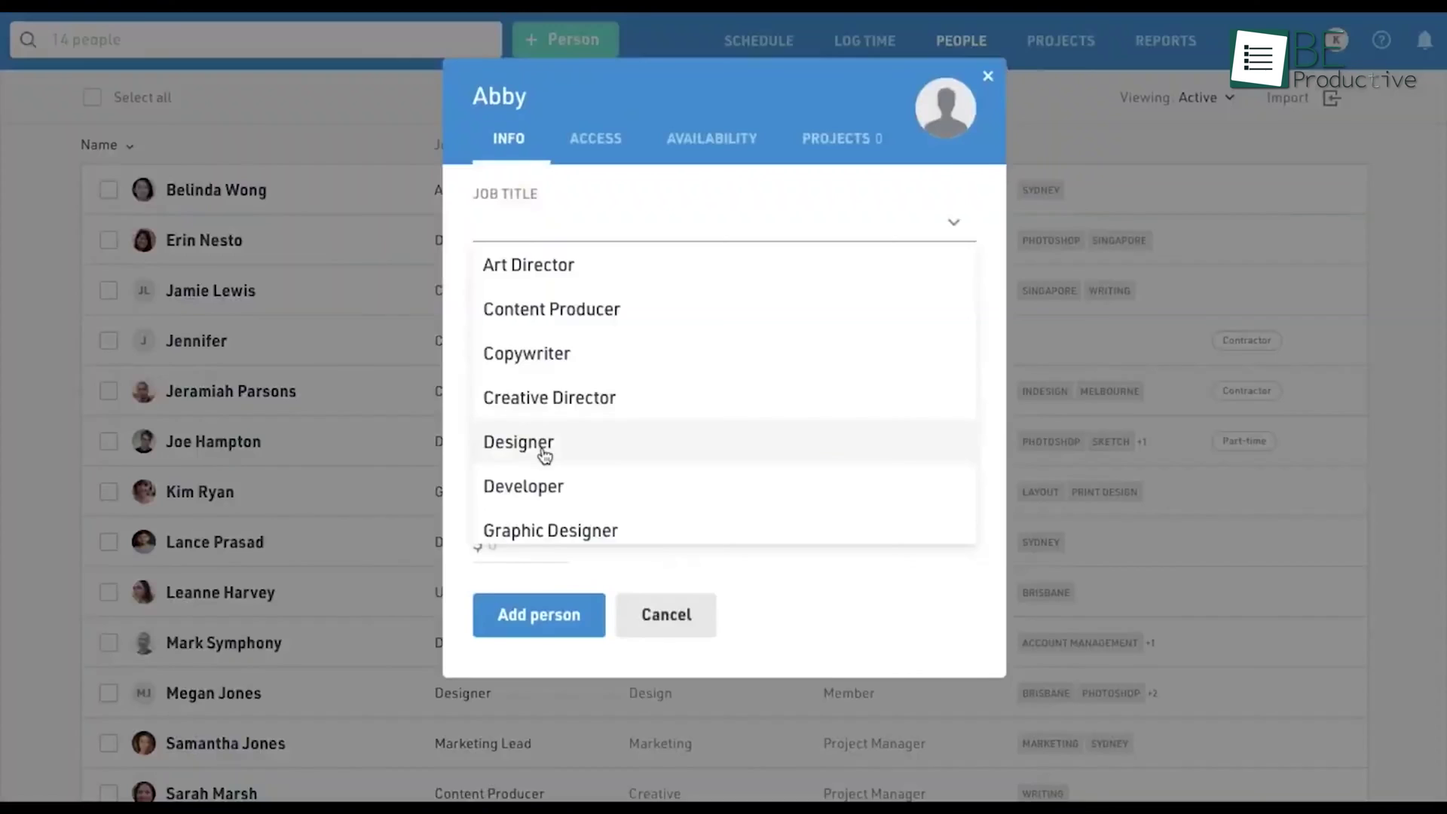
# Give the new person the job title Designer in the Design department
pyautogui.click(543, 446)
pyautogui.click(516, 322)
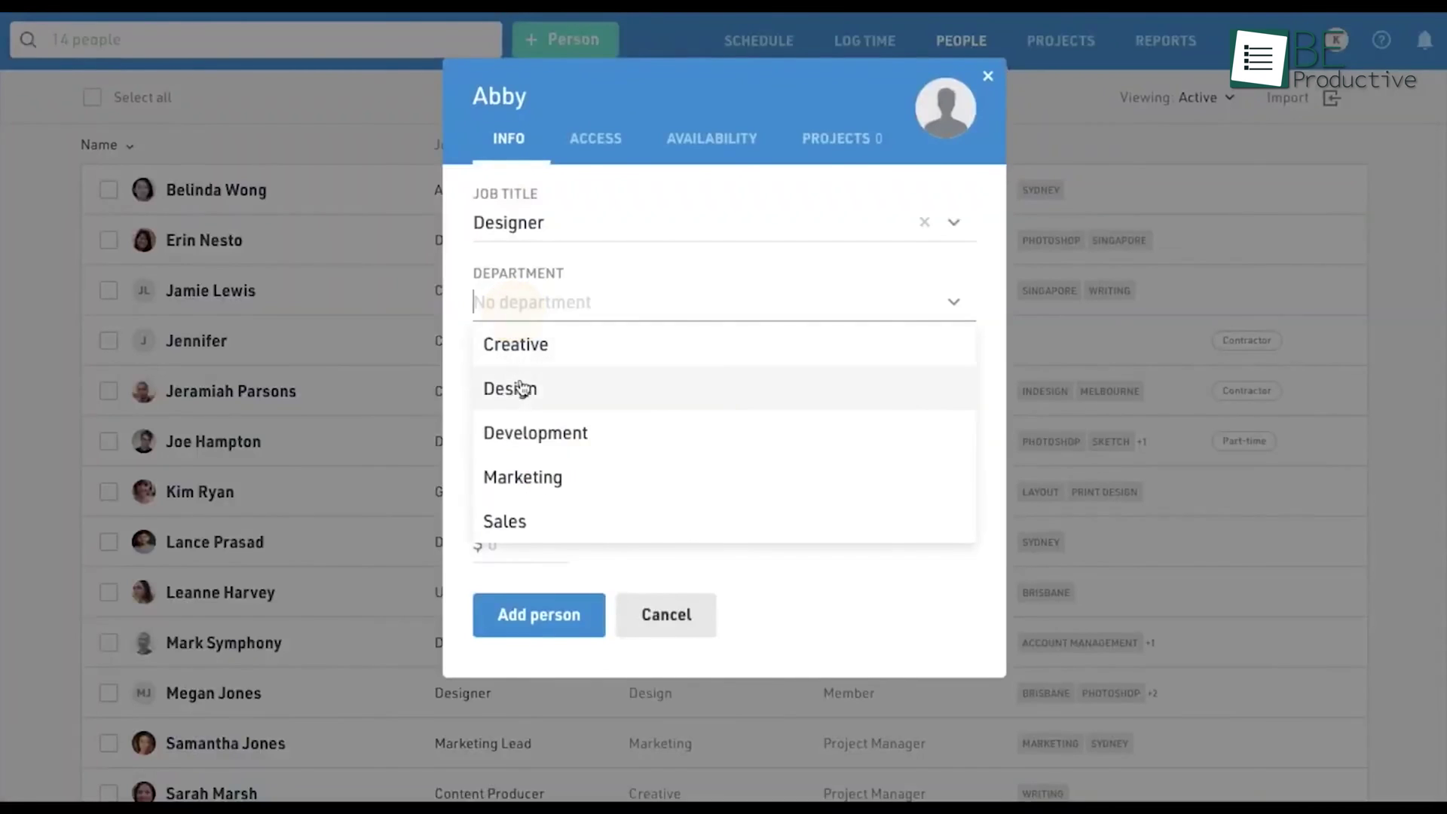
pyautogui.click(523, 390)
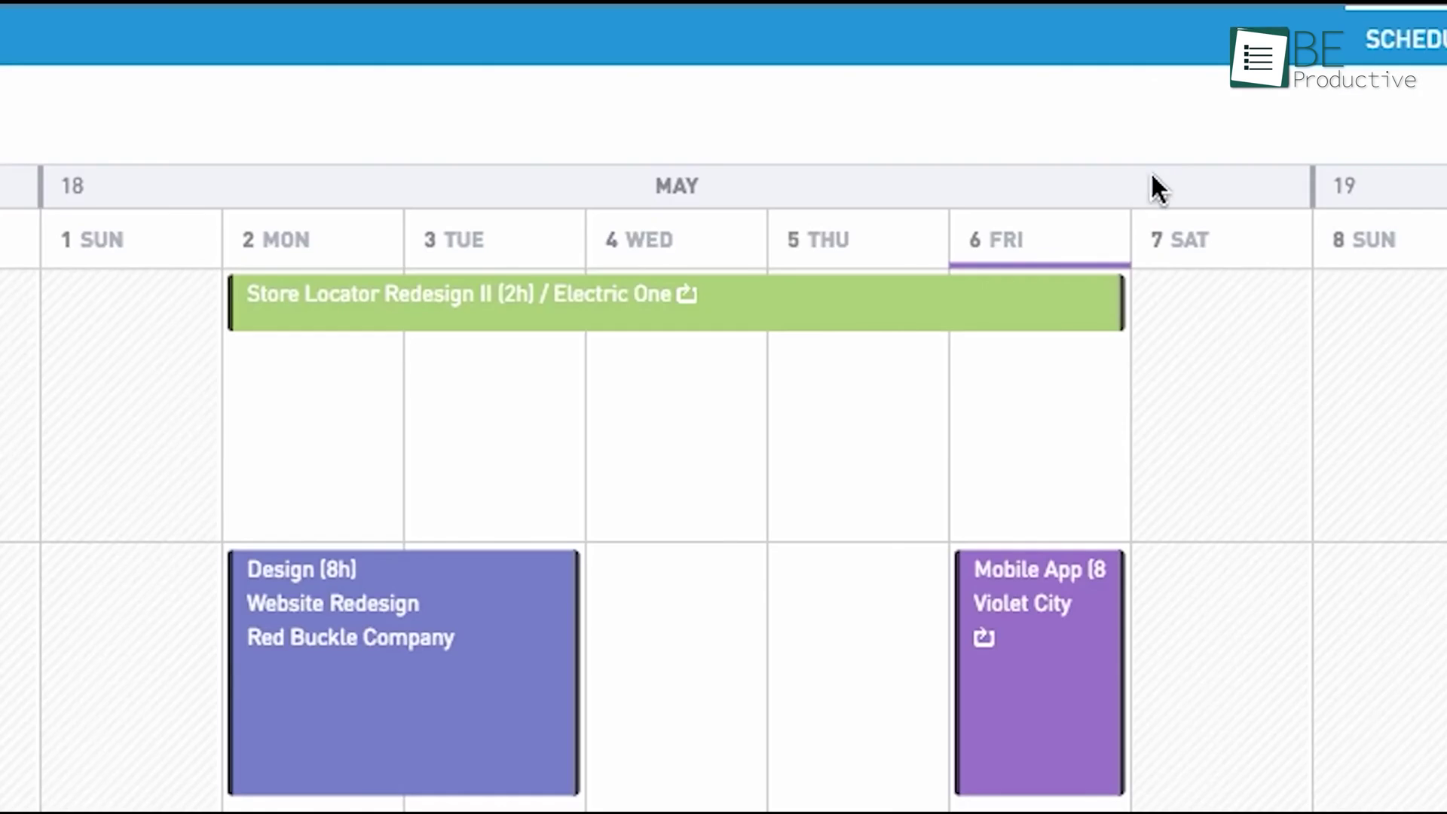
# Draft a Website Design project for client Coke, then search the people overview for 'des'
pyautogui.moveTo(1107, 243)
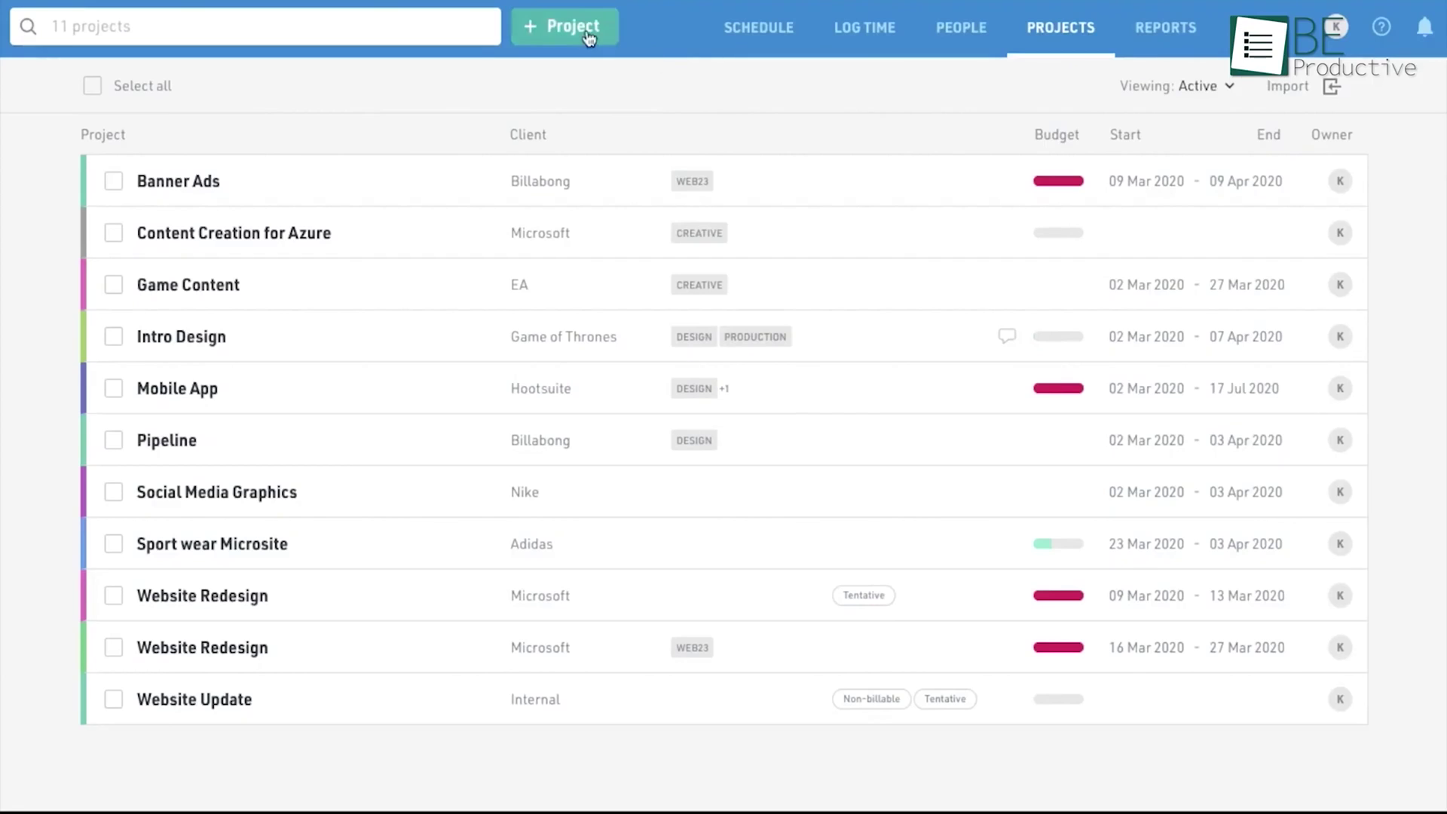
pyautogui.click(587, 30)
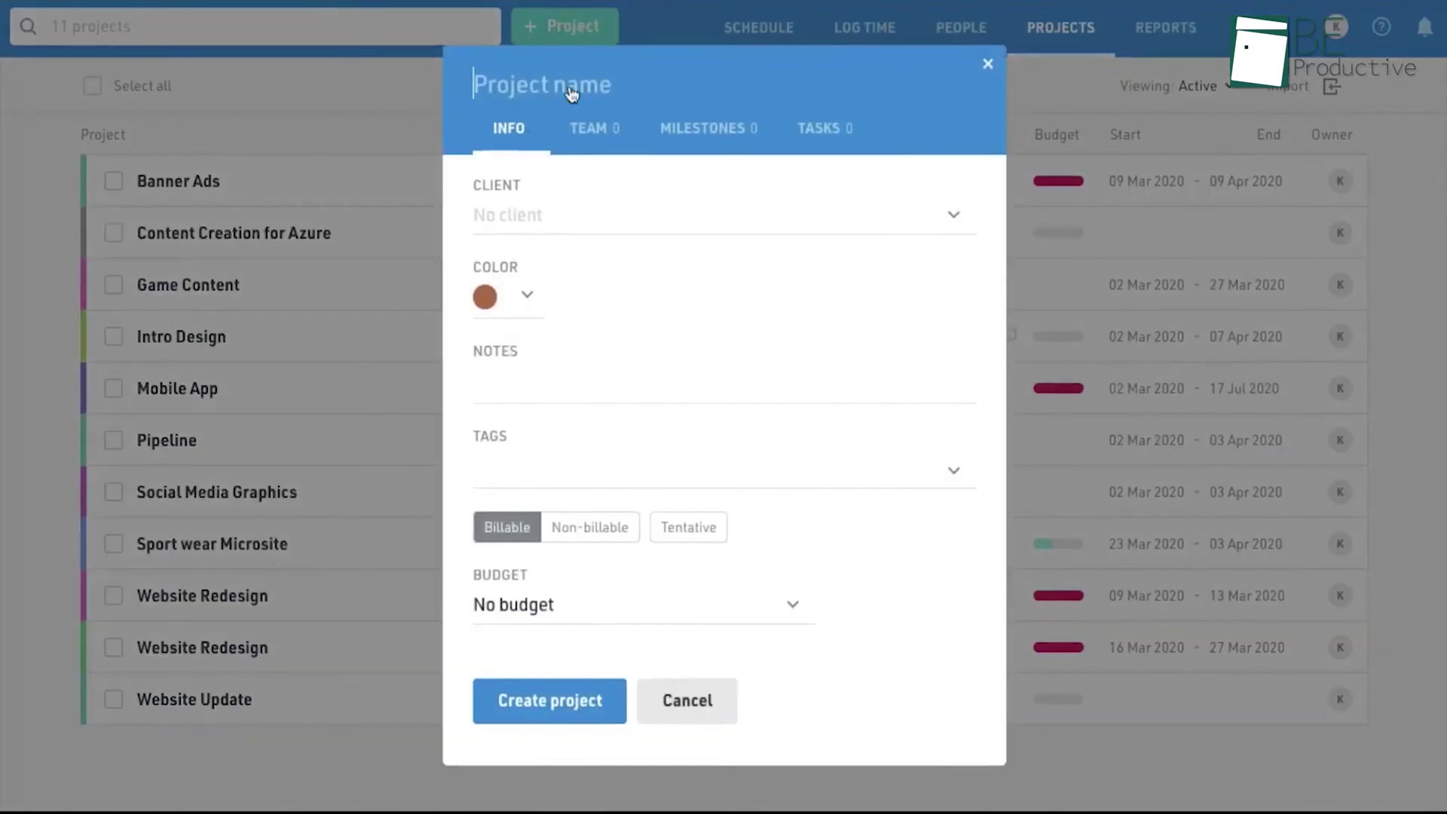
pyautogui.write('Website Design')
pyautogui.click(524, 230)
pyautogui.click(501, 317)
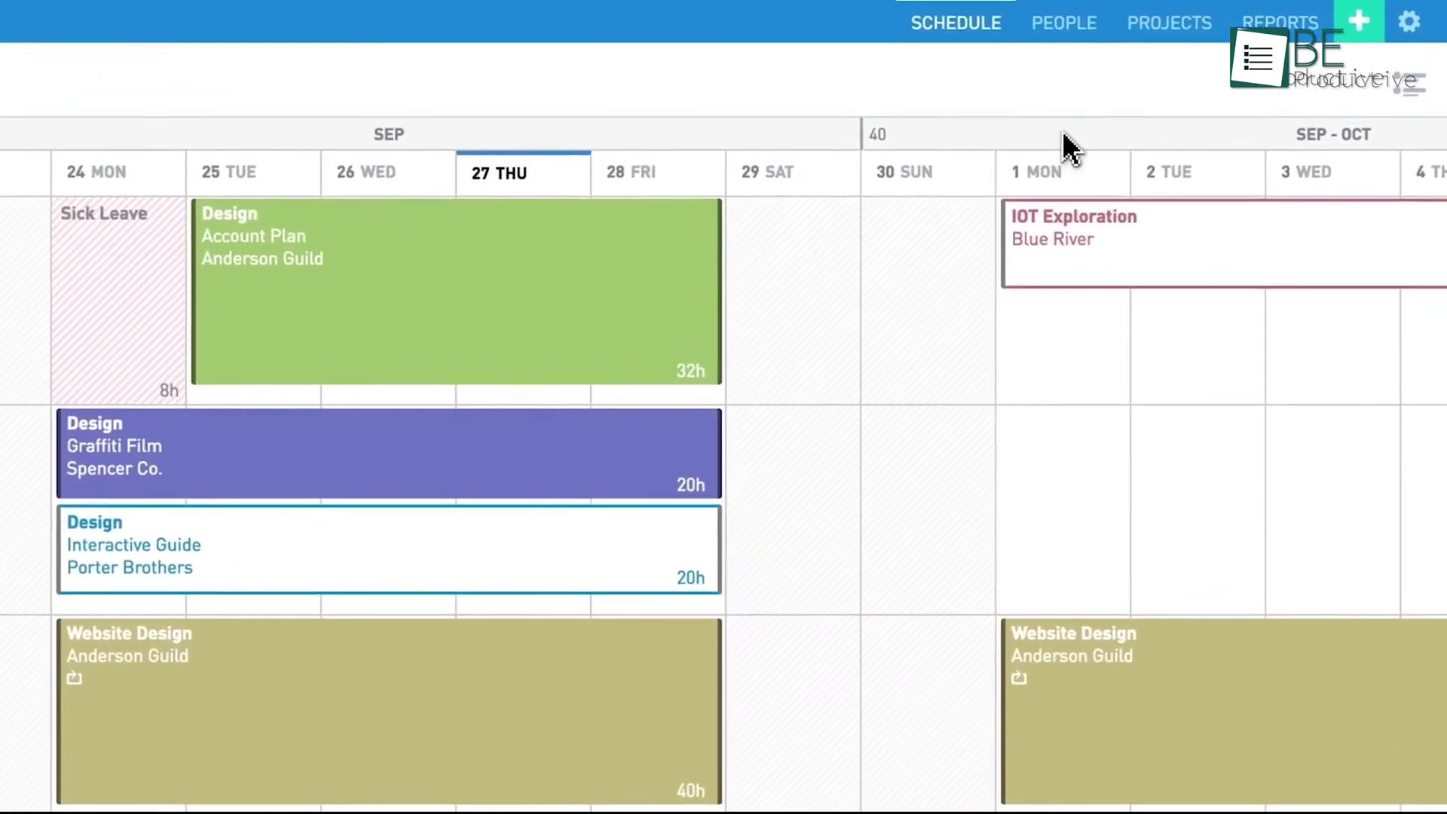
pyautogui.click(1082, 30)
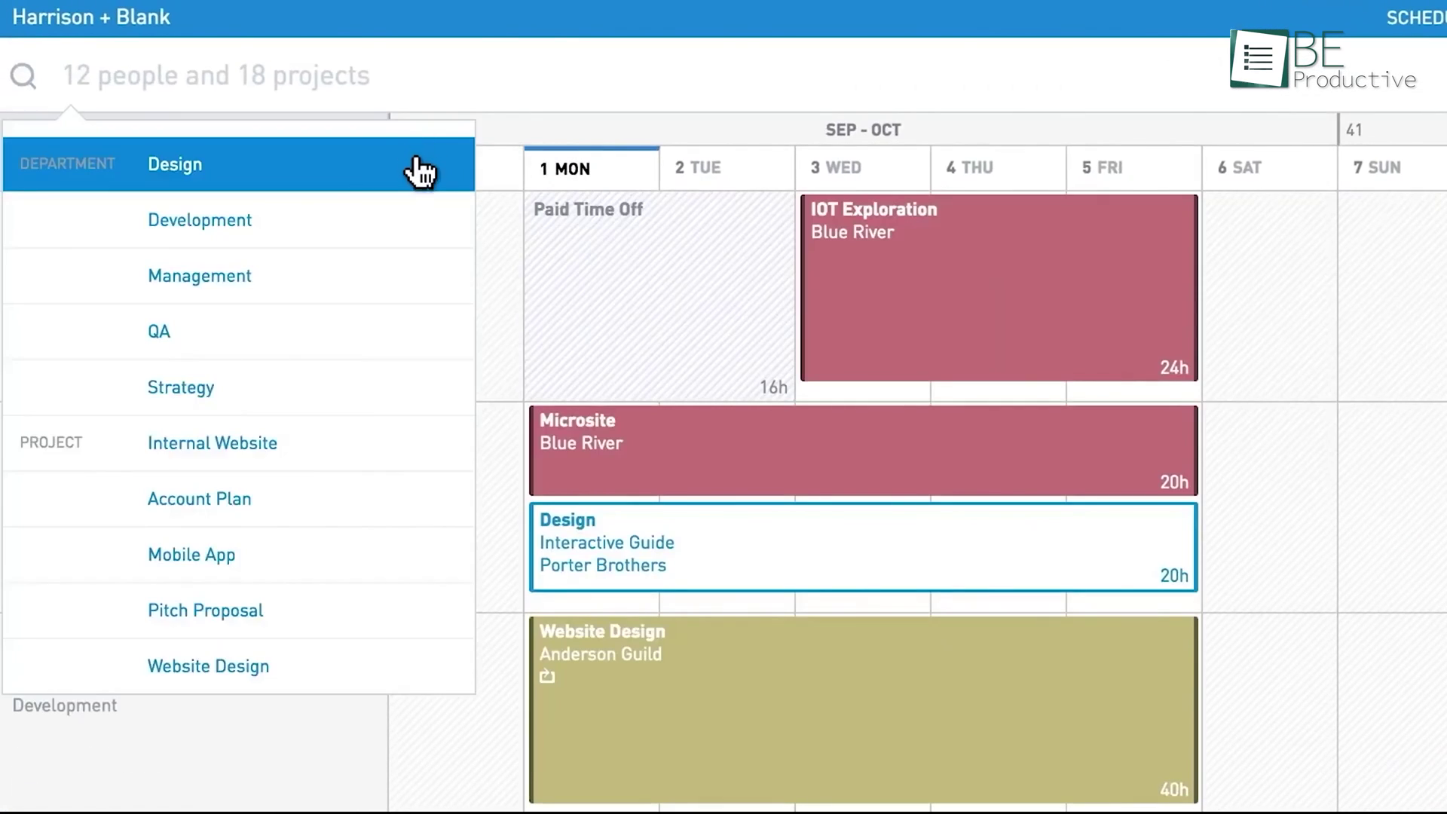
pyautogui.write('des')
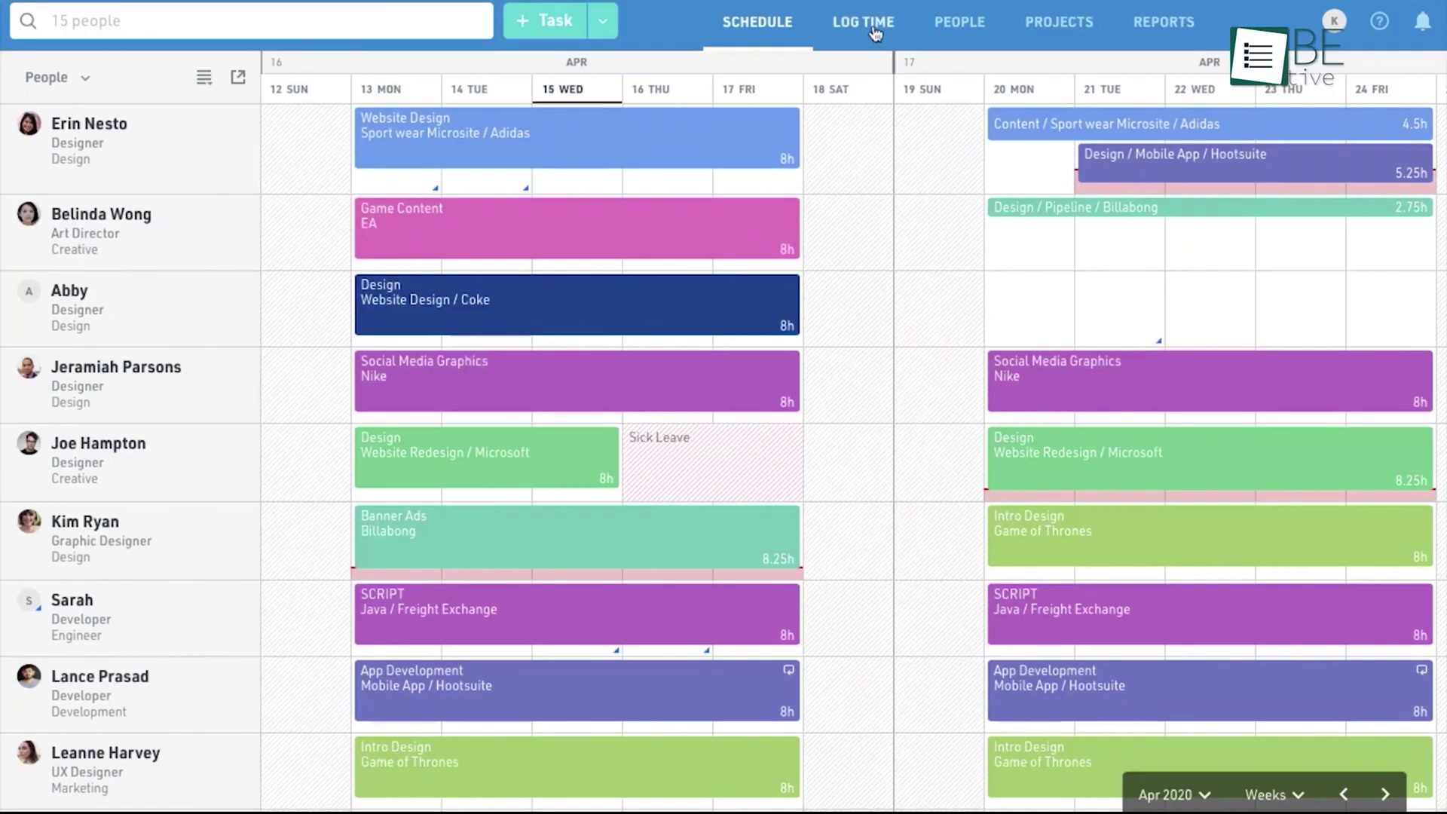
# Reduce Monday's logged Design hours in the weekly time log and view the reports
pyautogui.click(874, 32)
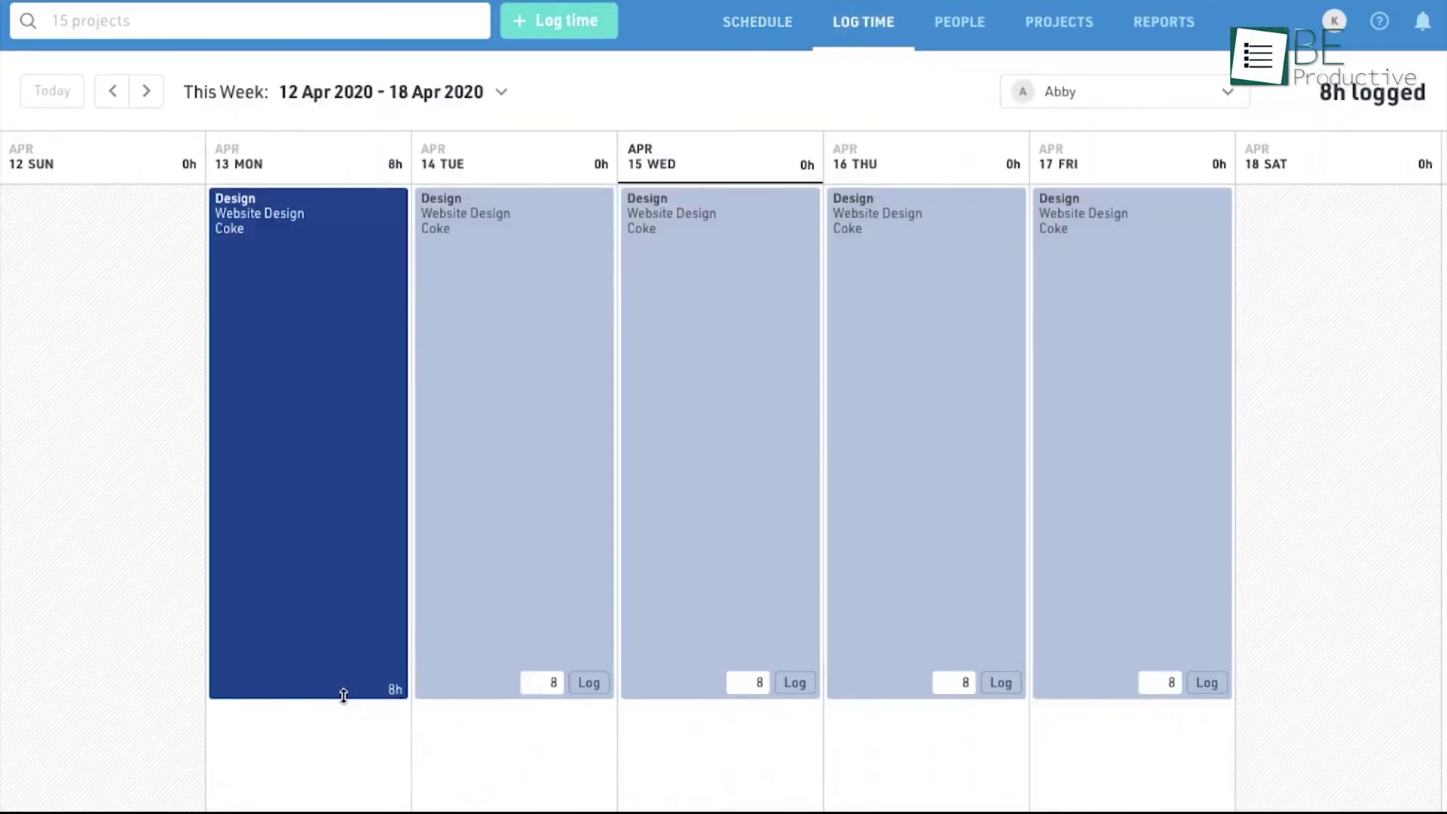
pyautogui.moveTo(339, 694); pyautogui.dragTo(337, 433)
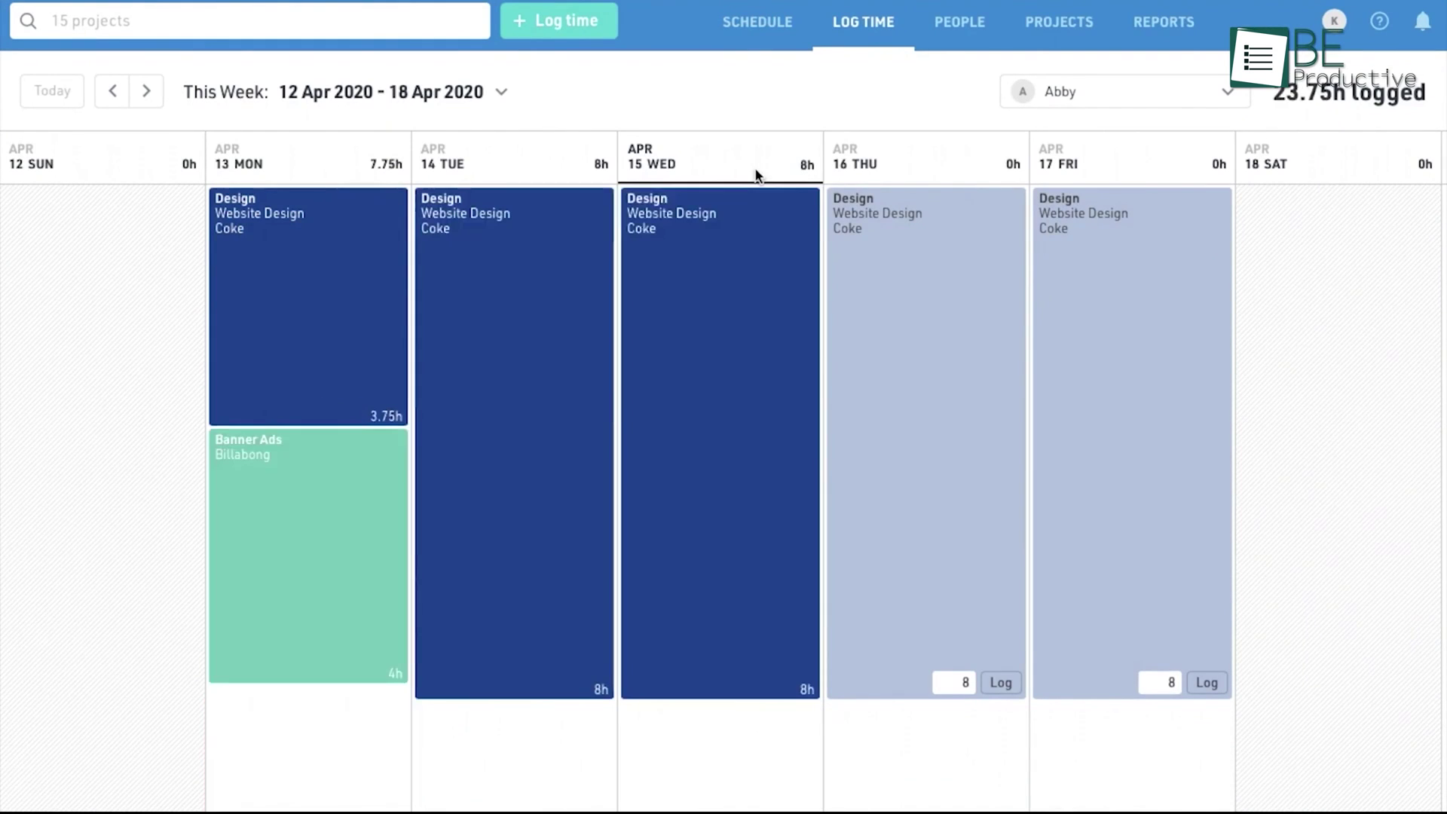
pyautogui.click(1192, 28)
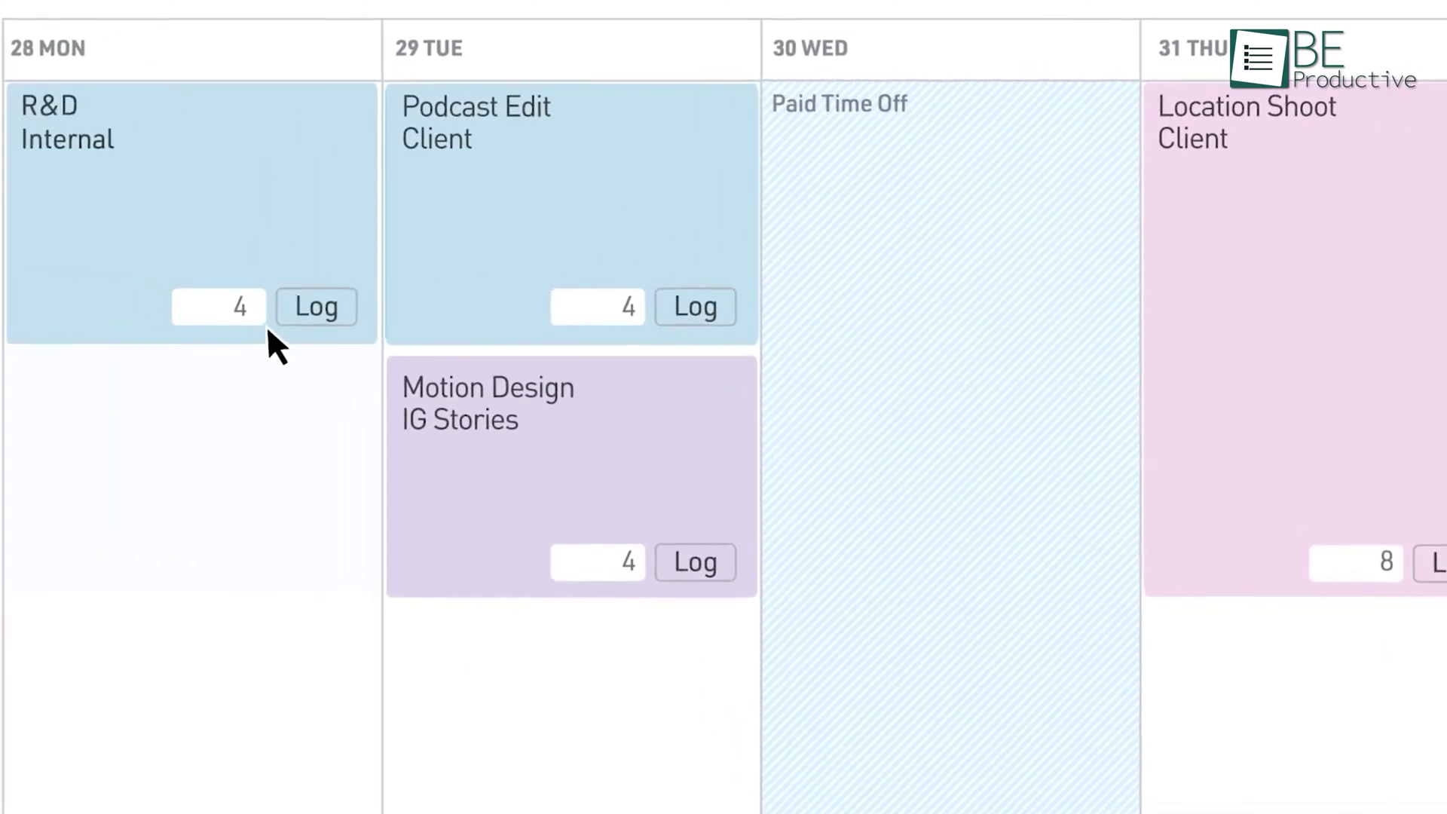
# Log 8 hours of R&D for Monday, then start importing the team from Manage
pyautogui.click(261, 319)
pyautogui.write('8')
pyautogui.click(316, 309)
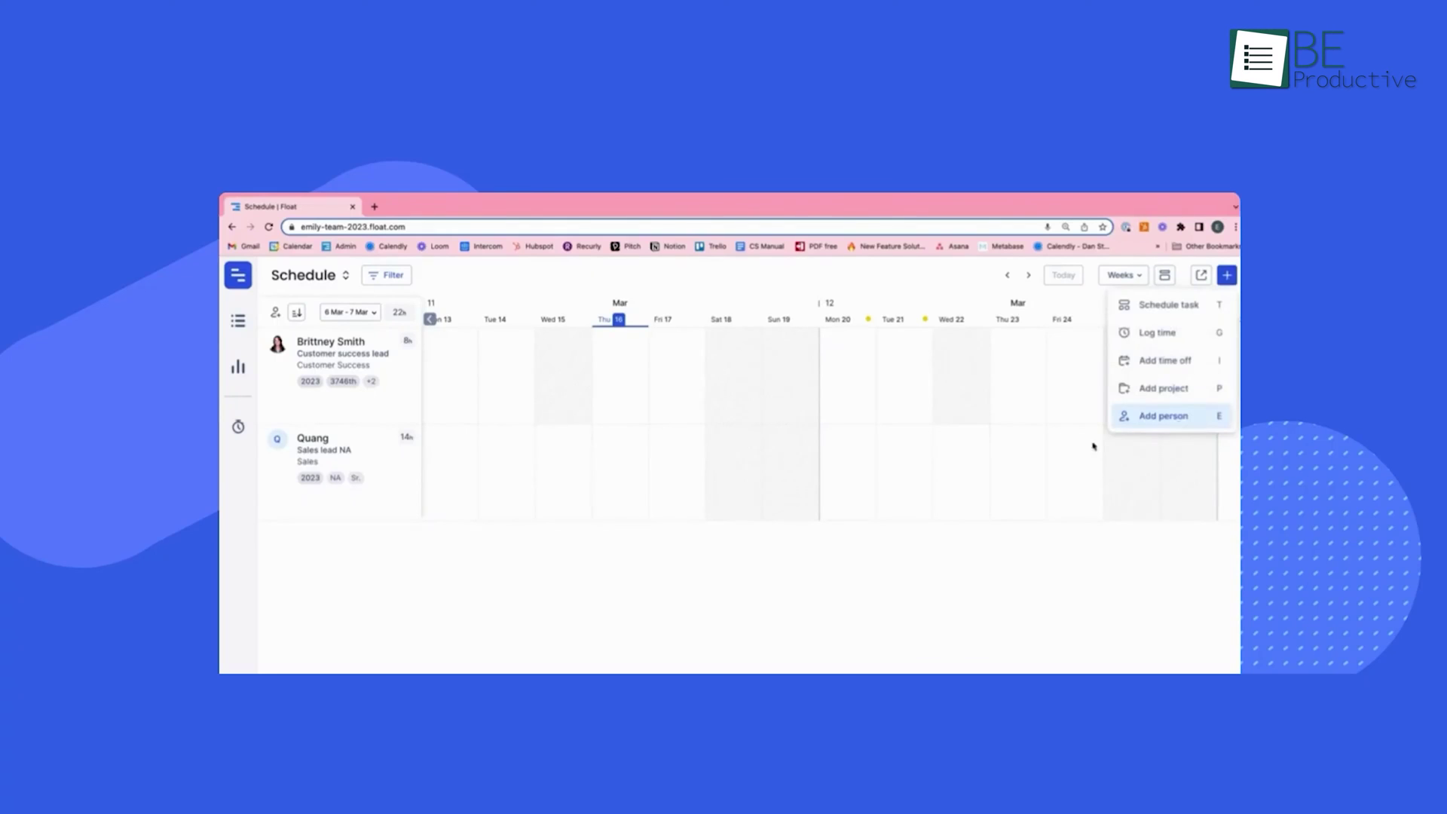
pyautogui.click(235, 323)
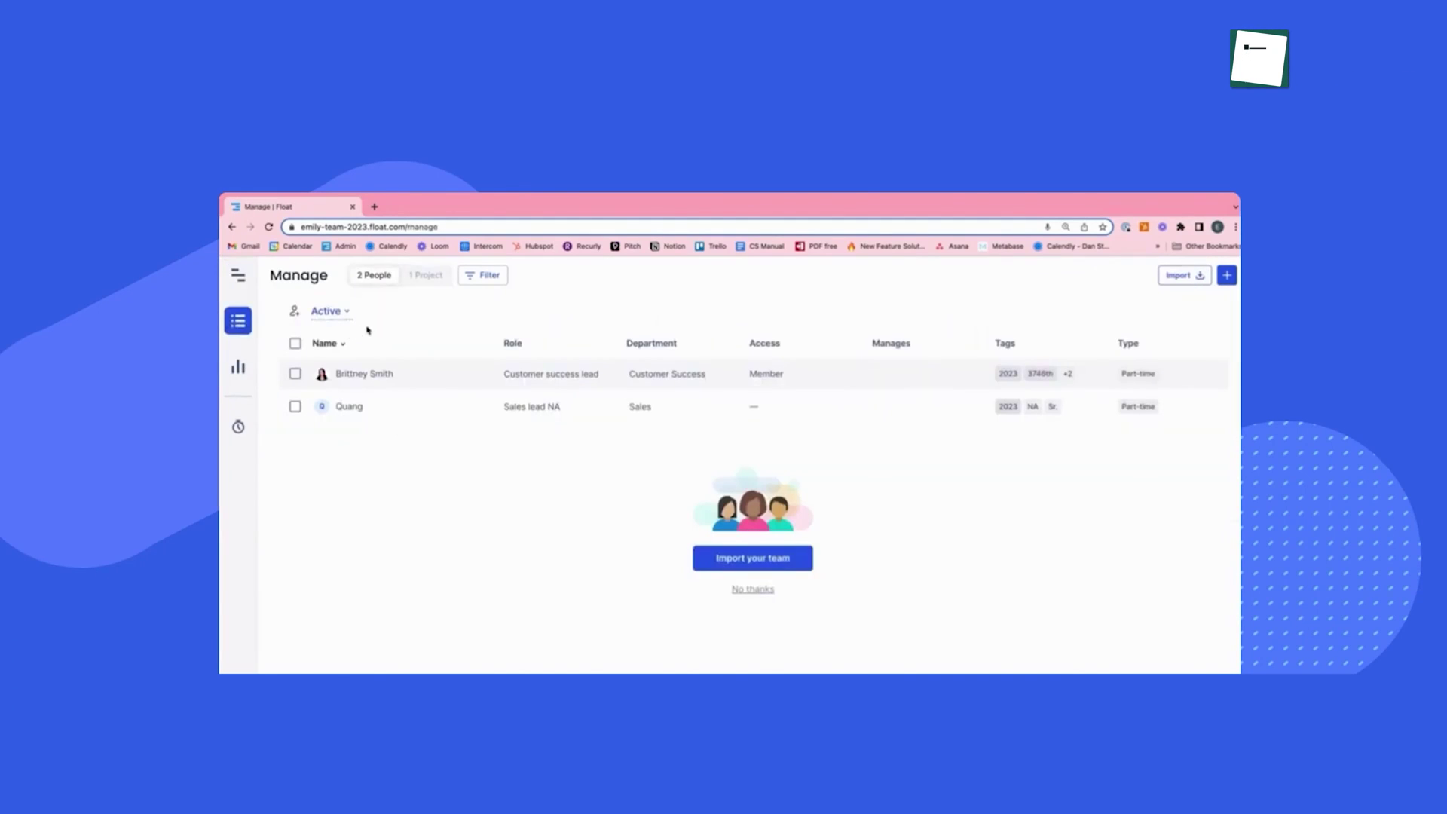
pyautogui.click(1178, 275)
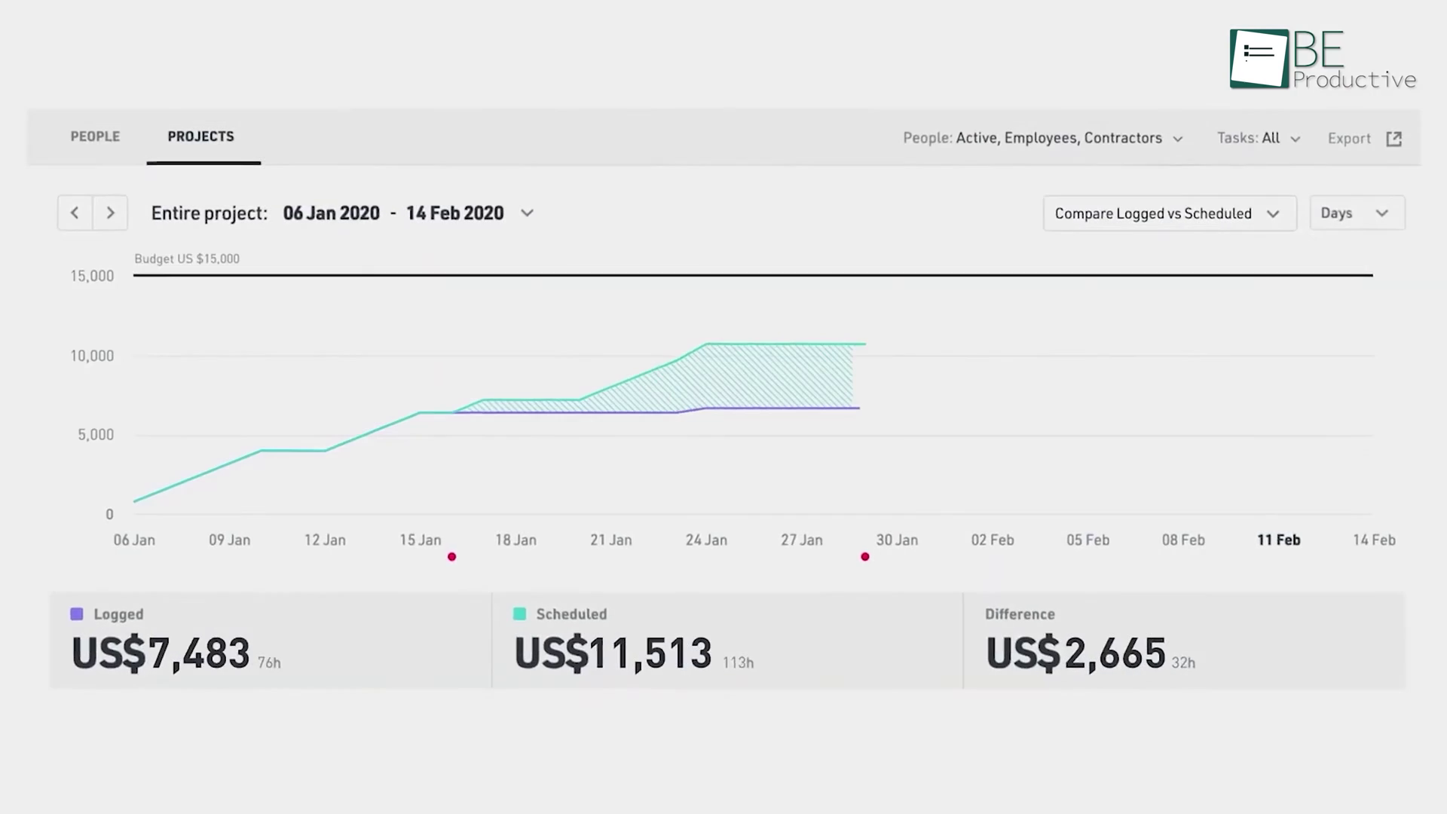